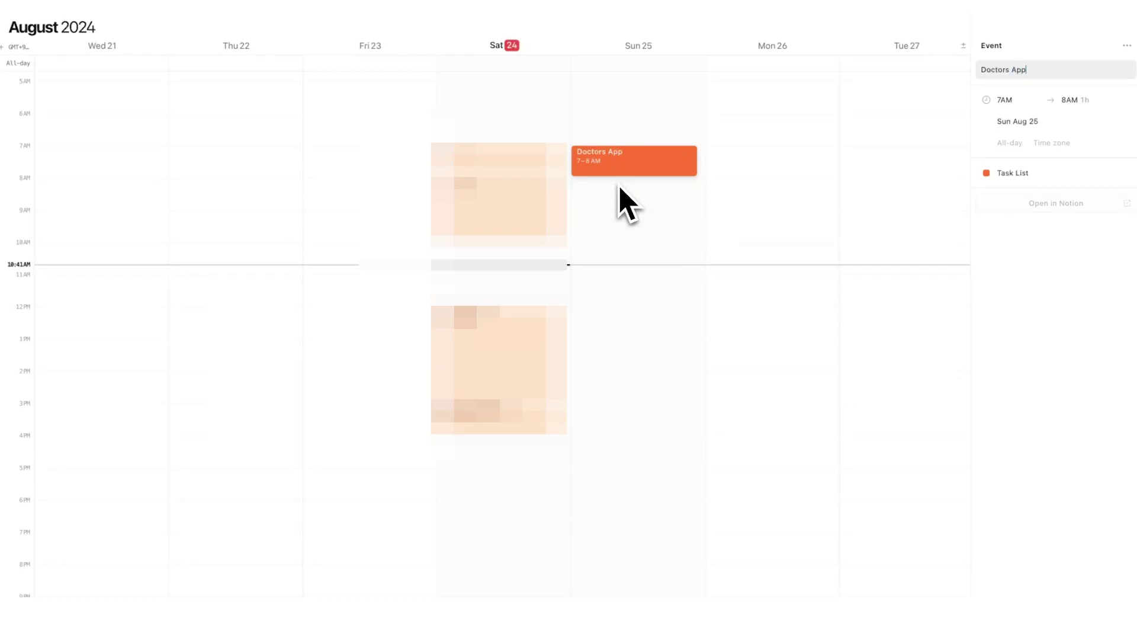
Dismiss the open menu so the new calendar view's blank and link-existing source choices show
key("Escape")
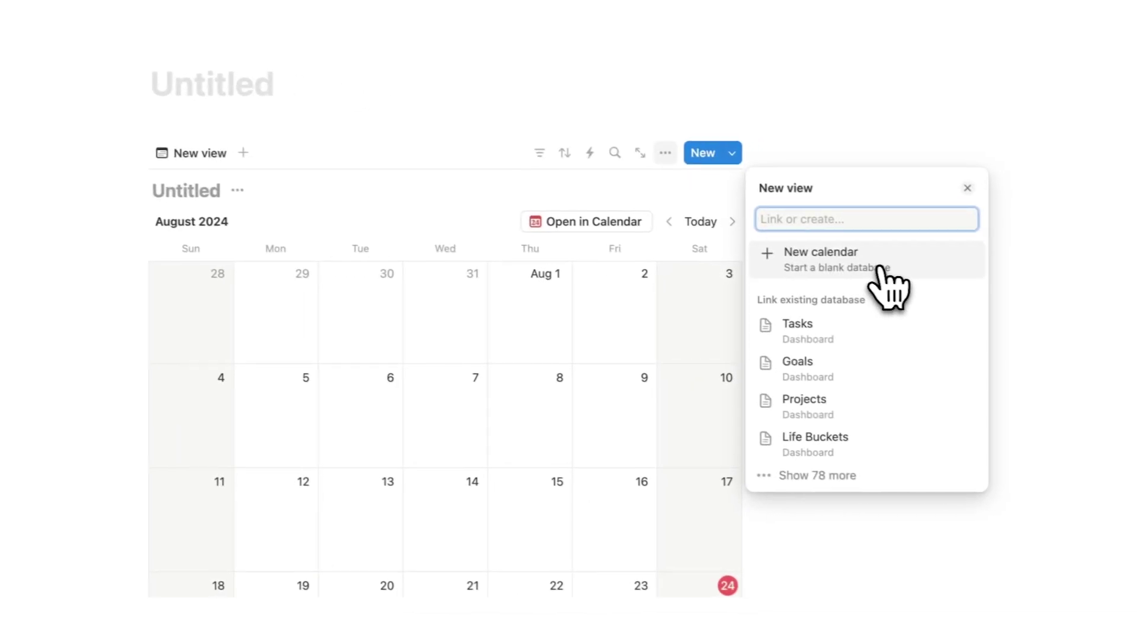
Create a blank calendar database, then add a new table database below it via /data
left_click(878, 270)
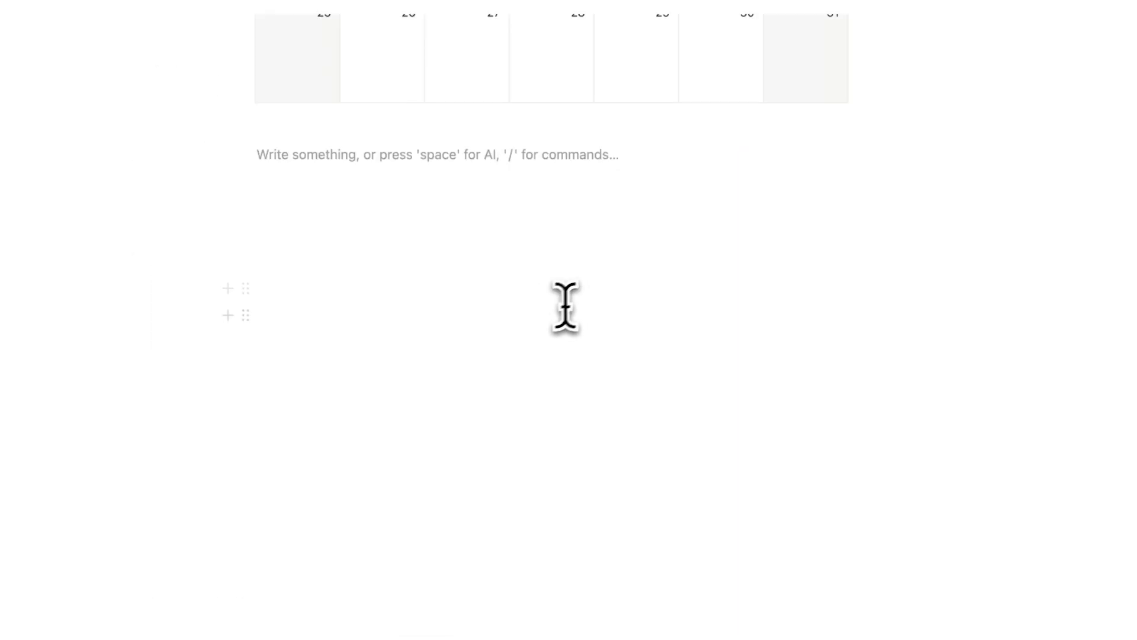
type("/data")
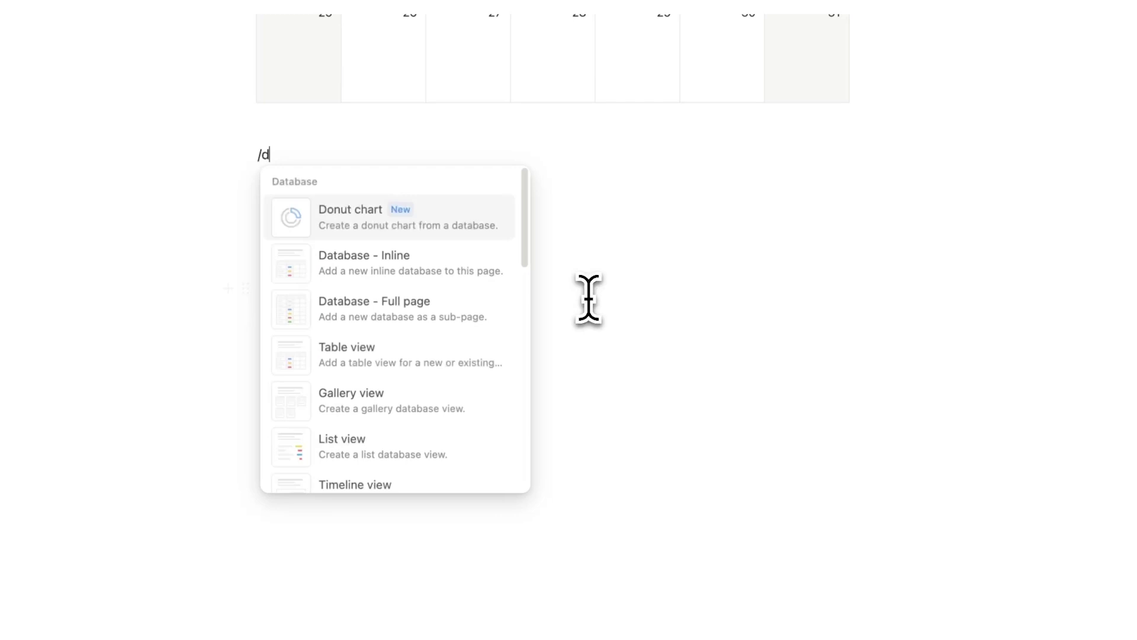
left_click(503, 320)
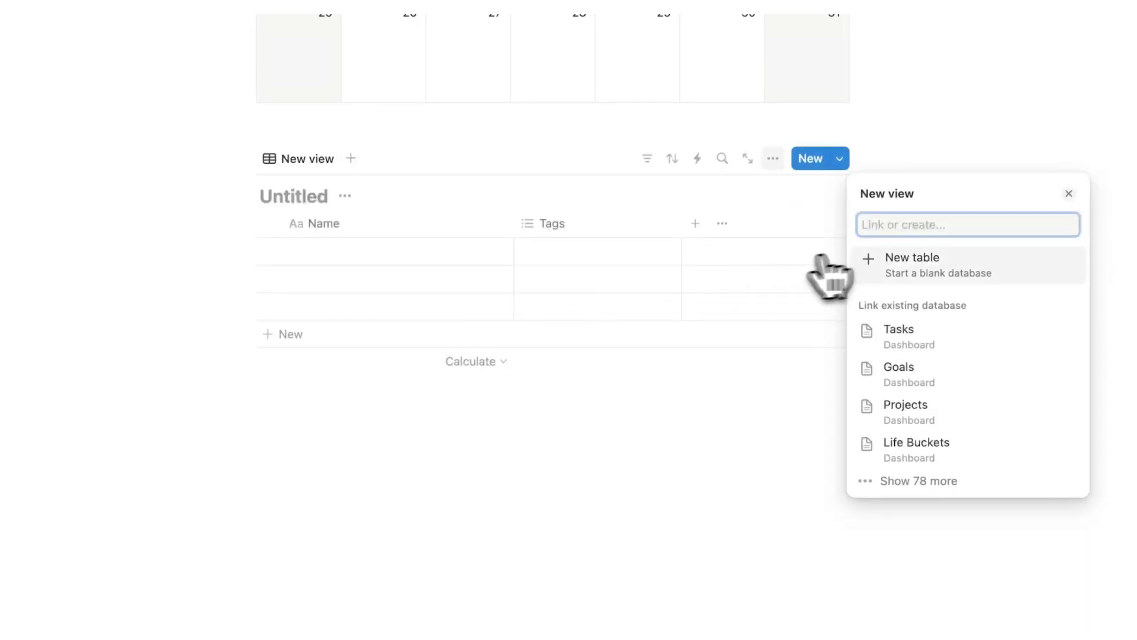
left_click(913, 261)
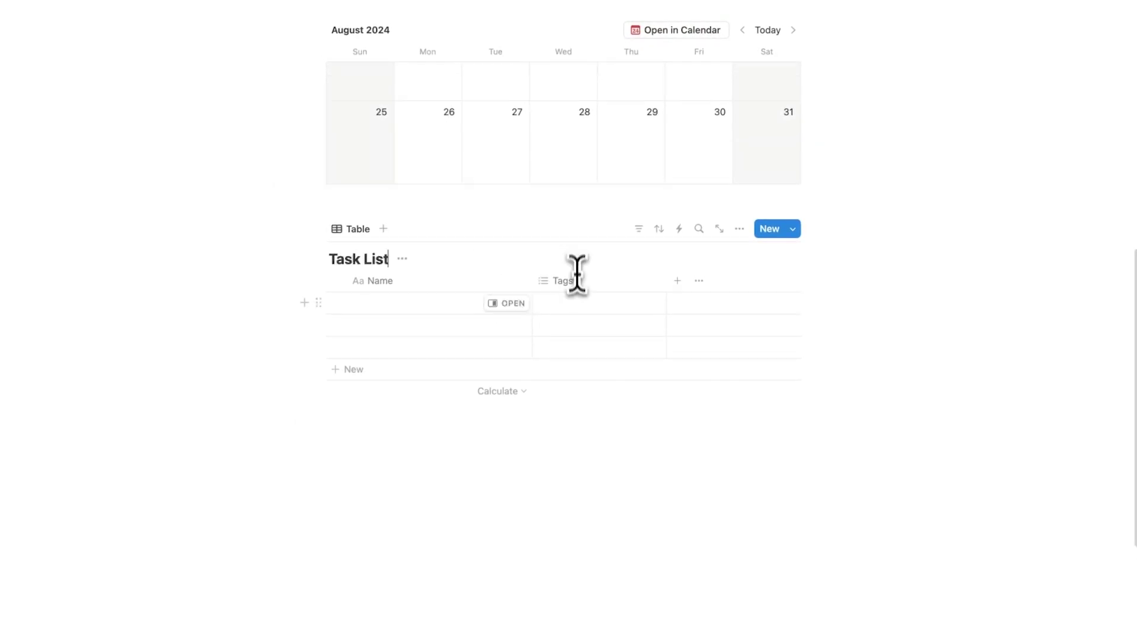
Review the new table's Layout options in its view settings, then close them
left_click(740, 228)
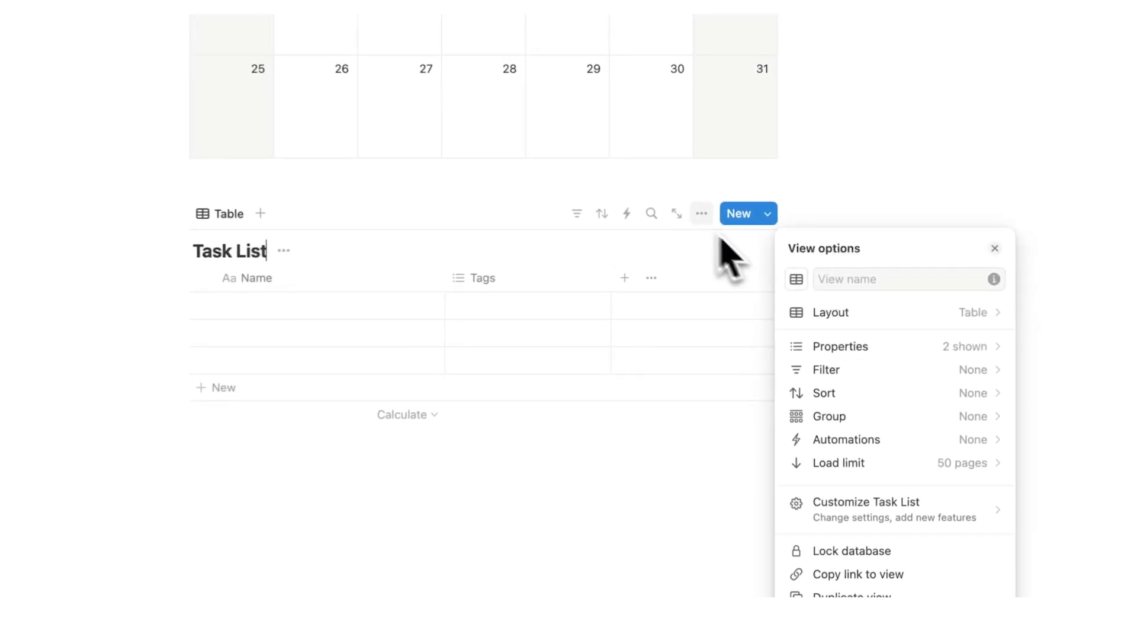
left_click(821, 308)
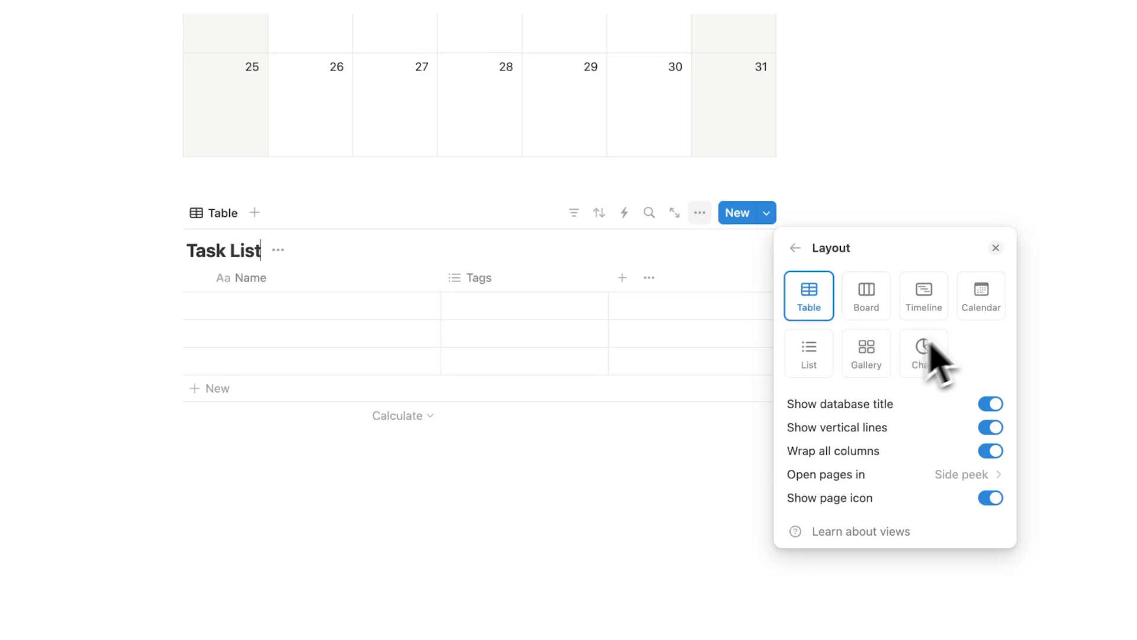
left_click(929, 198)
scroll(718, 426, "up", 10)
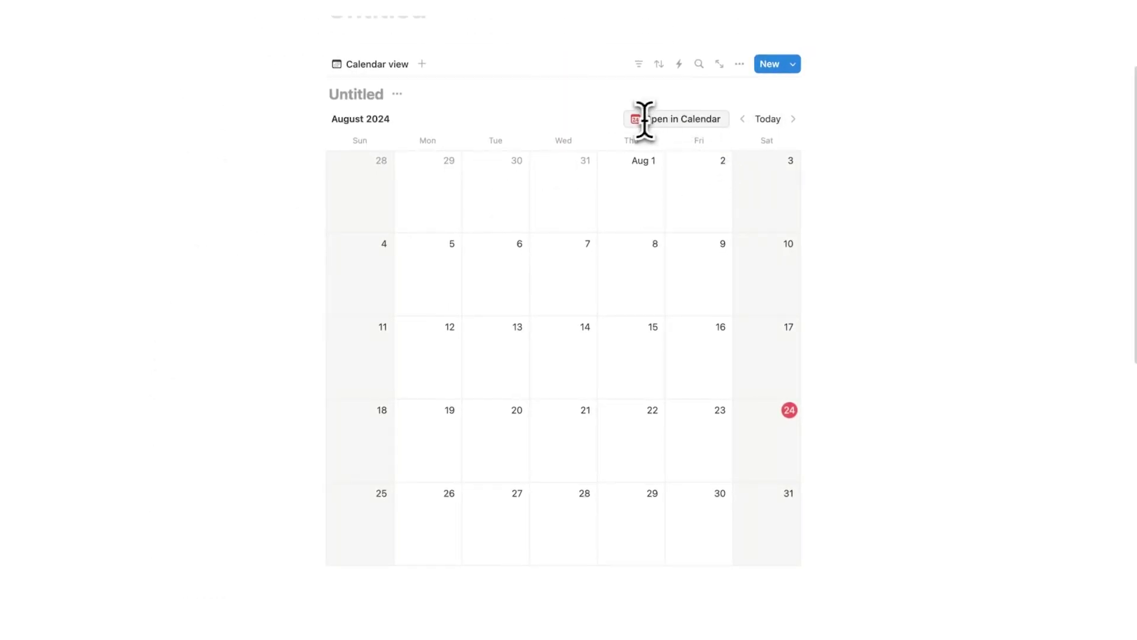
Check the Task List table's Layout settings in its view options
scroll(643, 127, "up", 1)
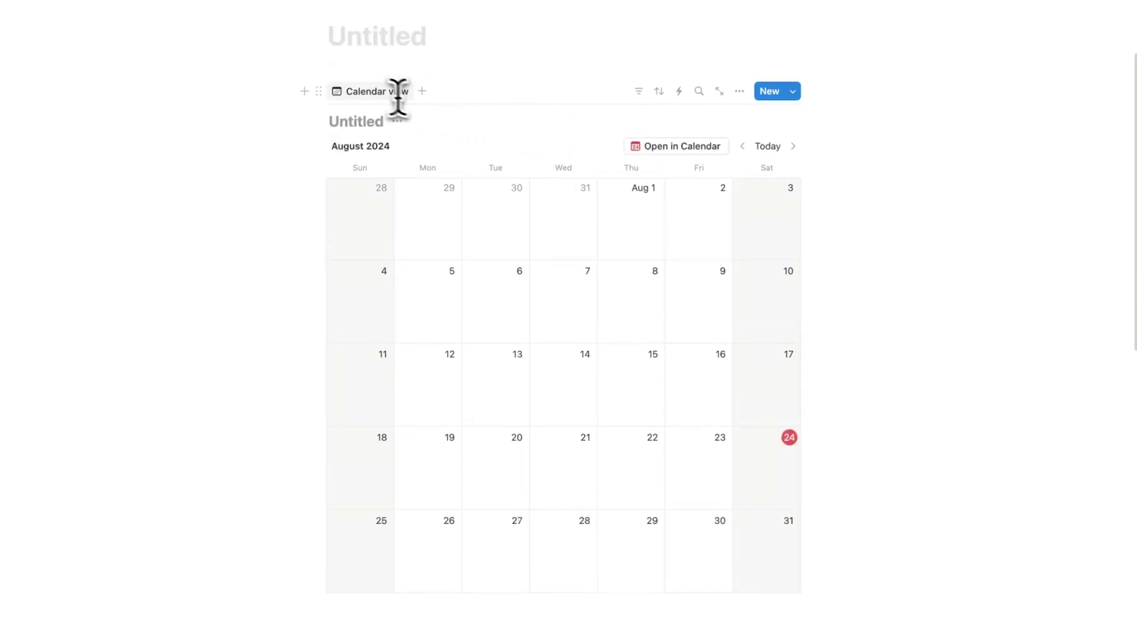
scroll(384, 92, "down", 8)
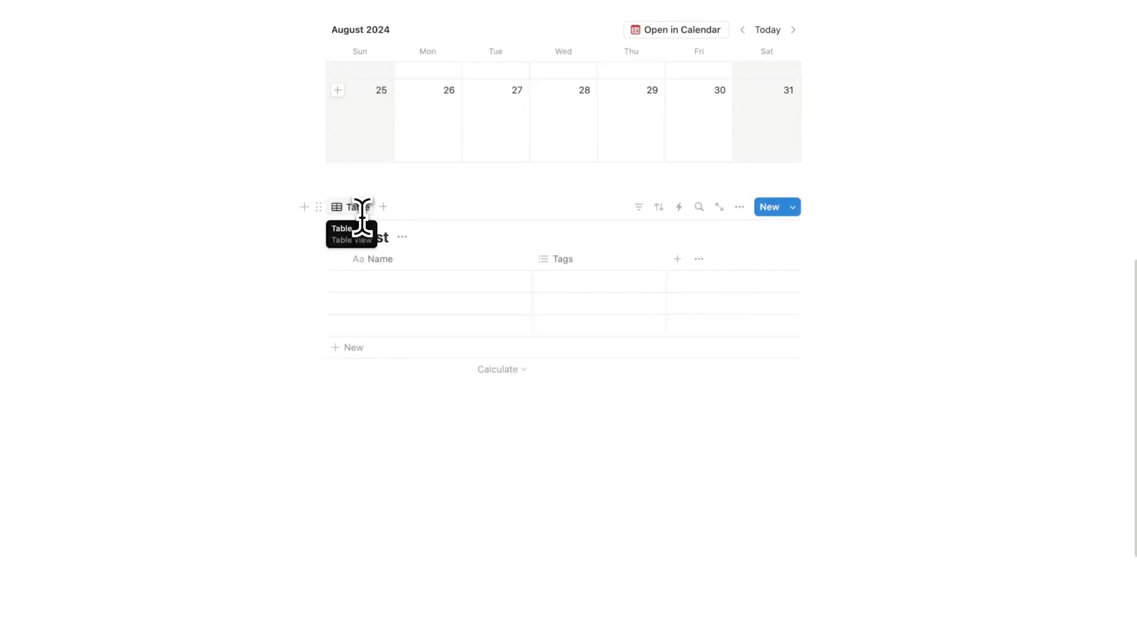
left_click(740, 207)
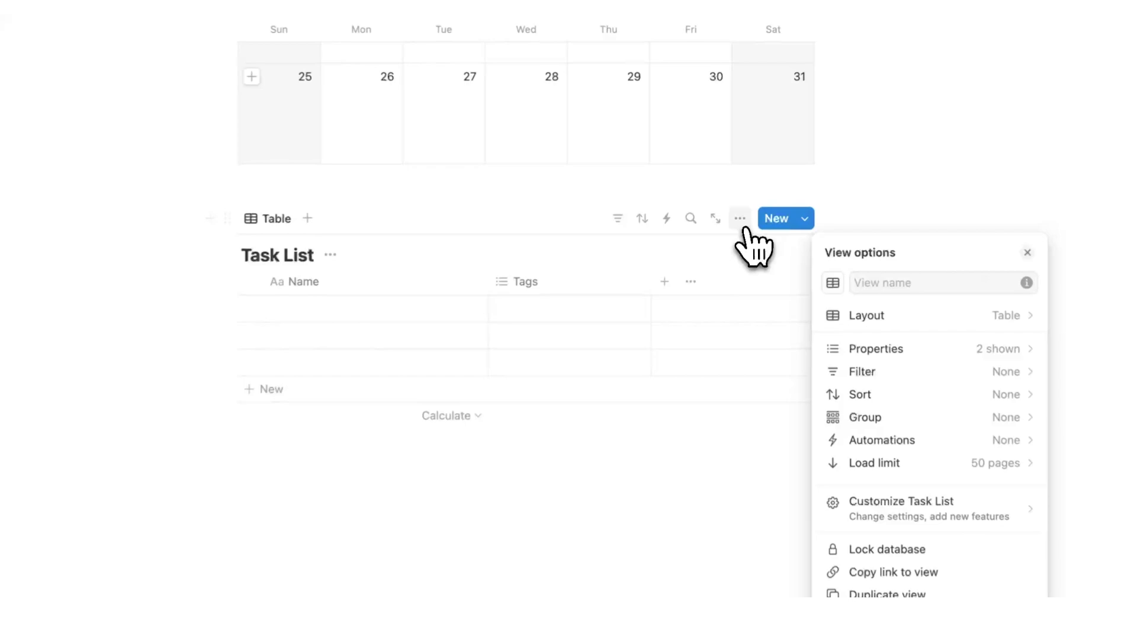
left_click(875, 287)
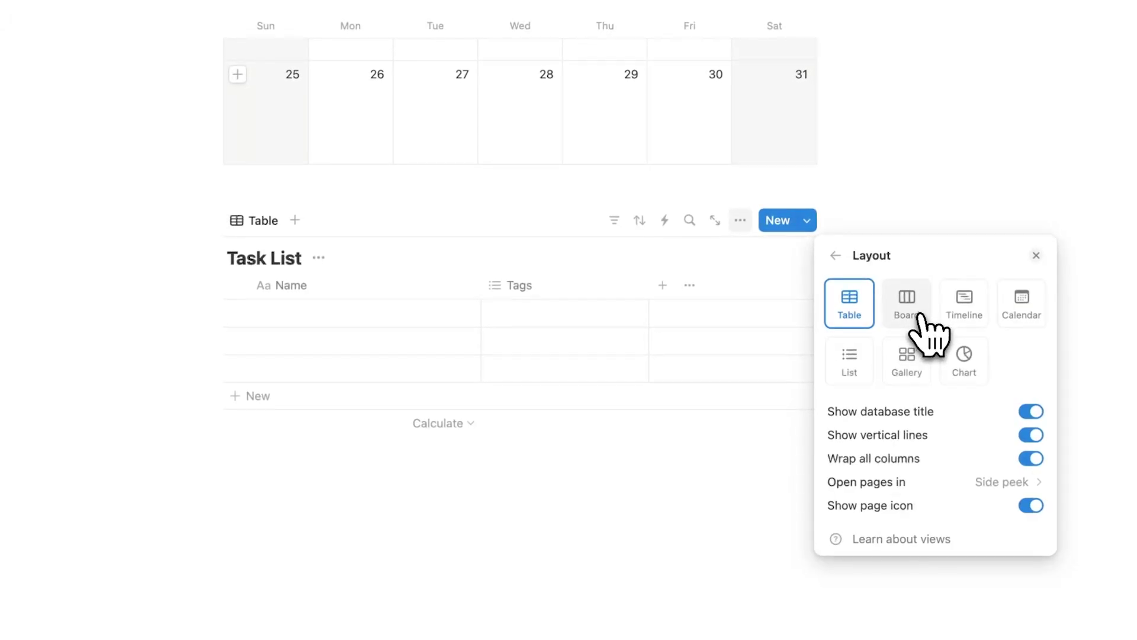
left_click(924, 210)
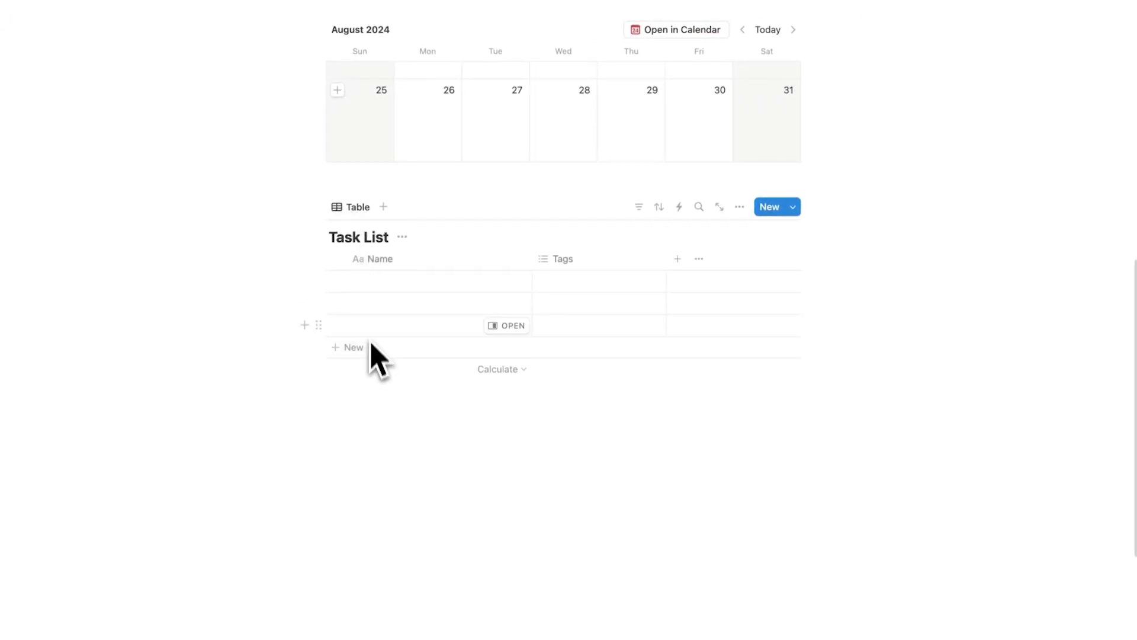
Name the first three rows Task 1, Task 2 and Task 3
left_click(380, 283)
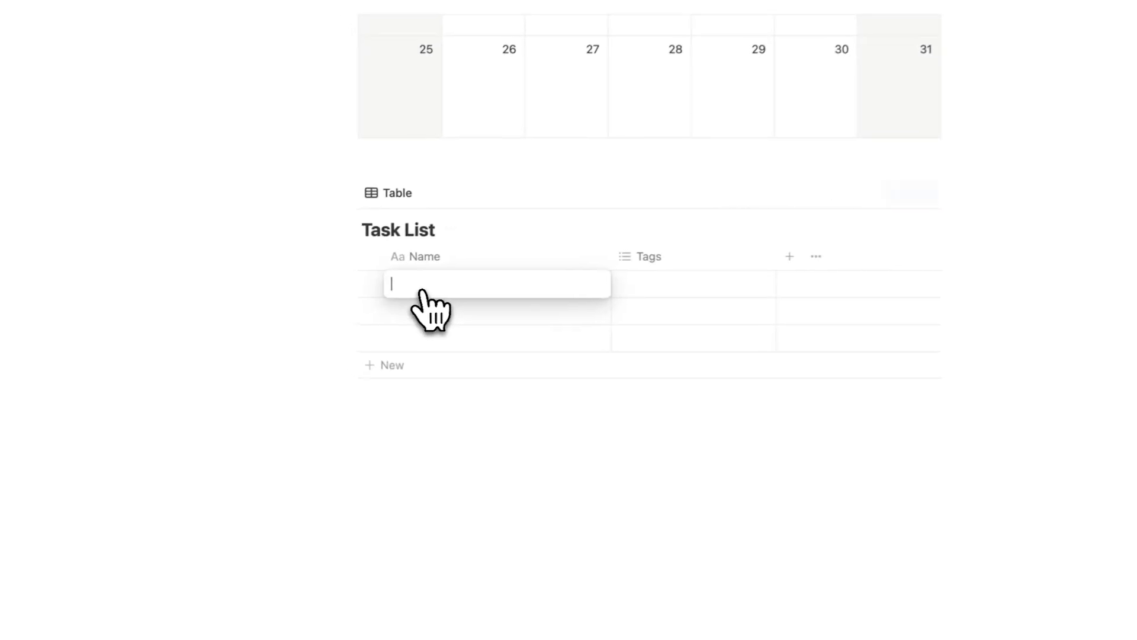
type("Task 1")
key("Down")
type("Task ")
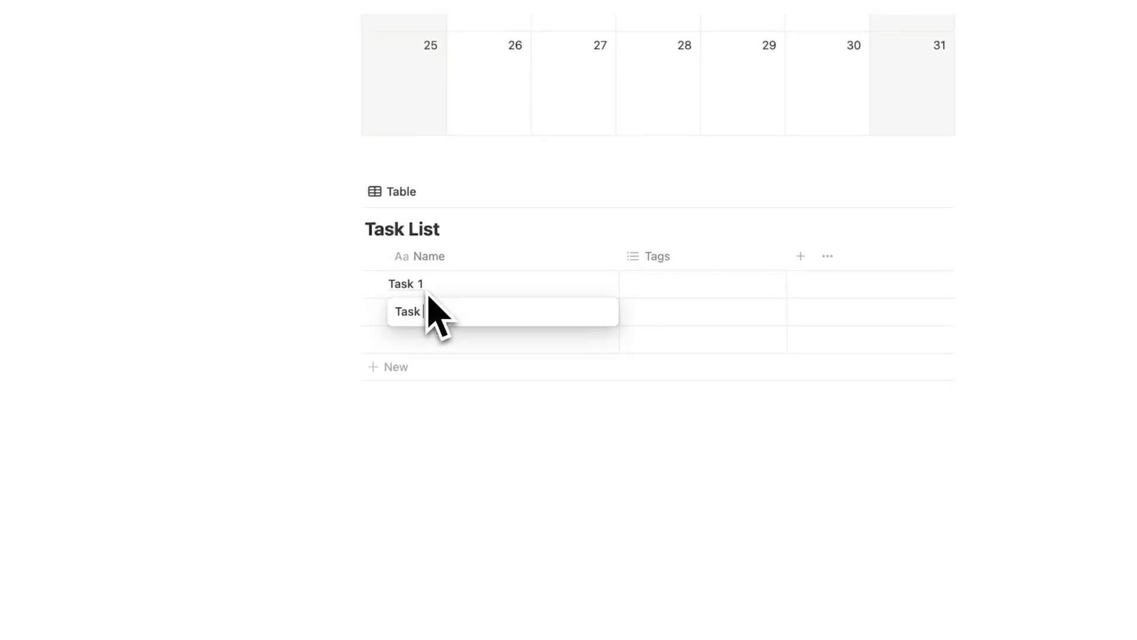
type("2")
key("Down")
type("Task 3")
key("Escape")
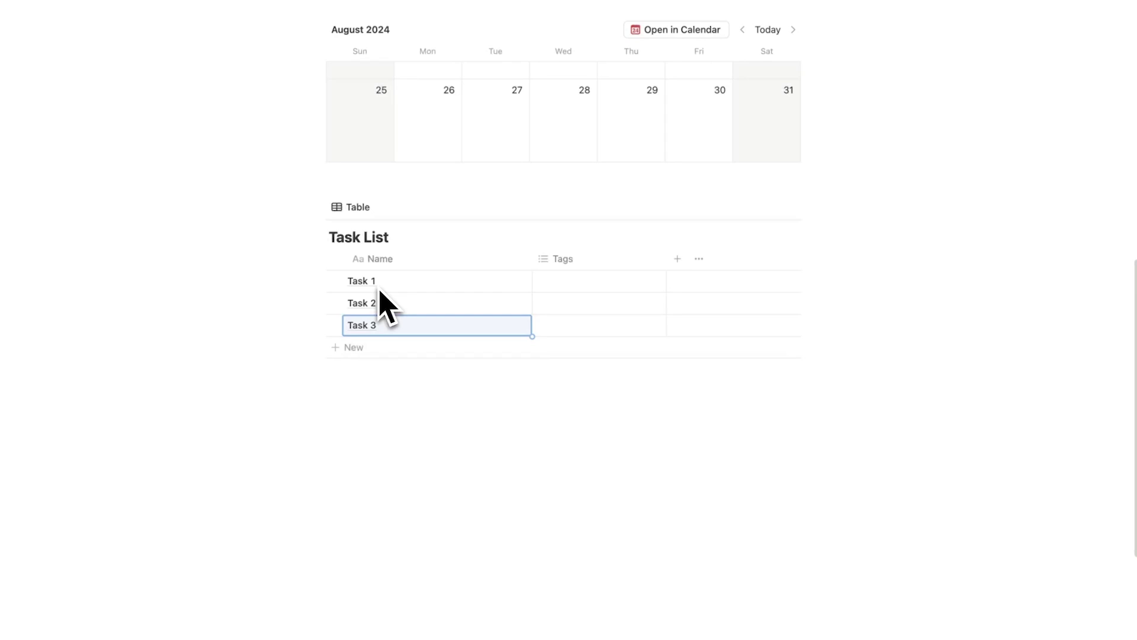
Duplicate the Table view and change the copy's layout to Calendar
left_click(393, 420)
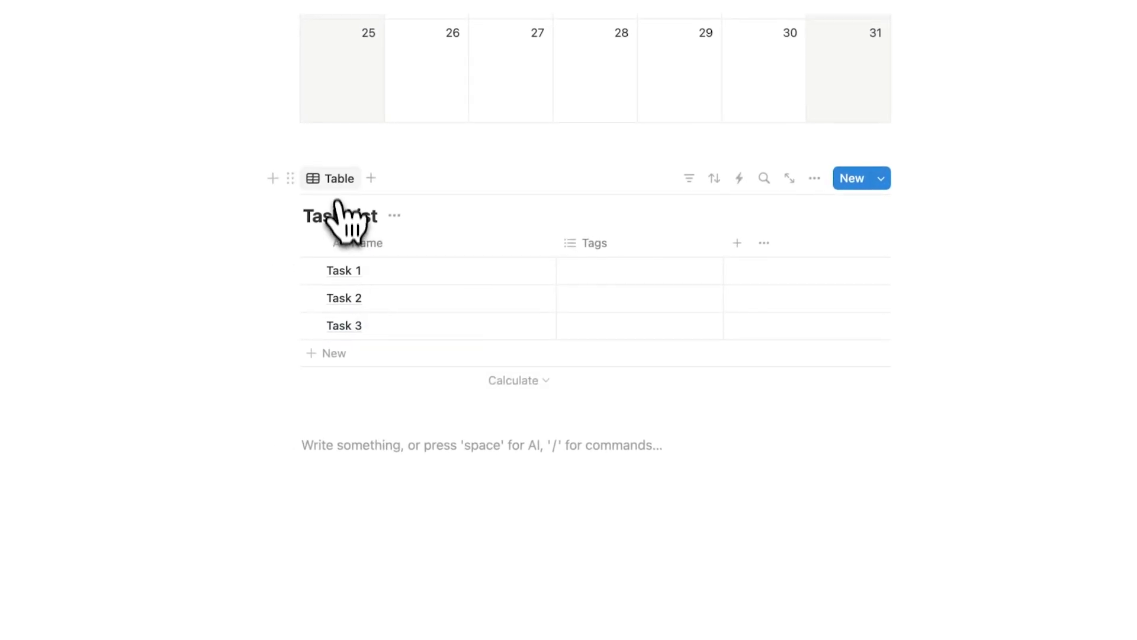
left_click(336, 183)
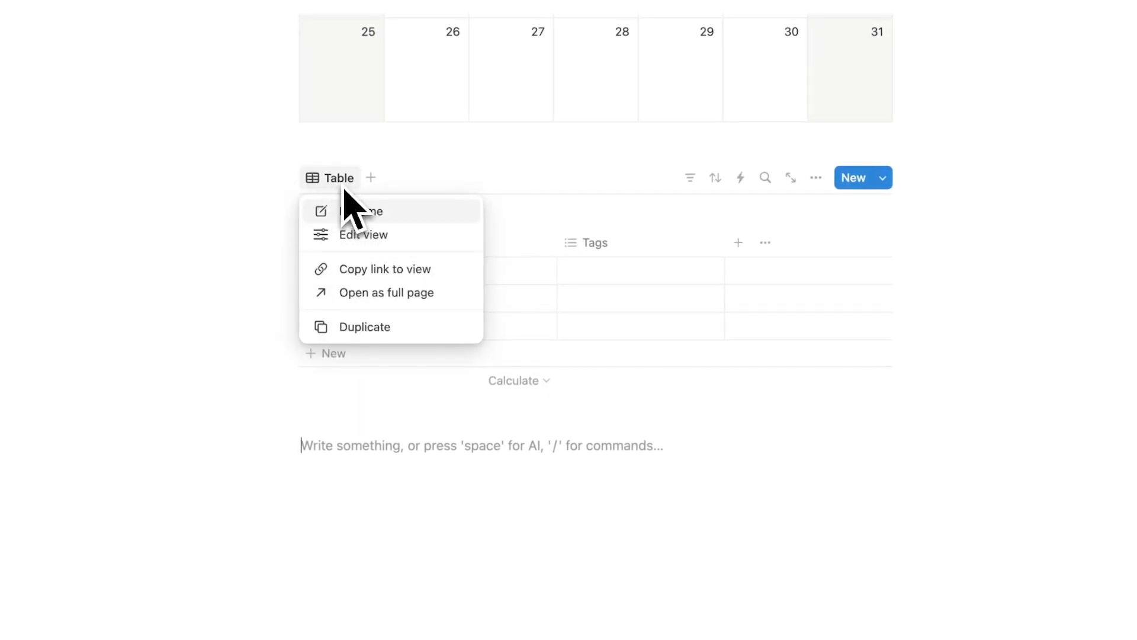
left_click(255, 225)
left_click(343, 184)
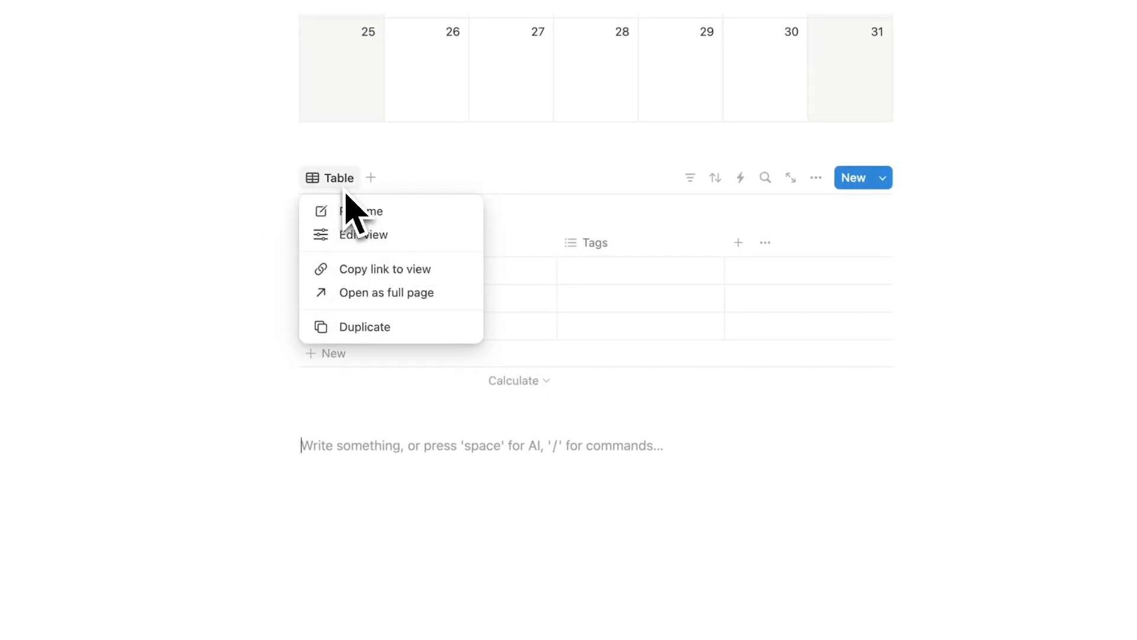
left_click(394, 326)
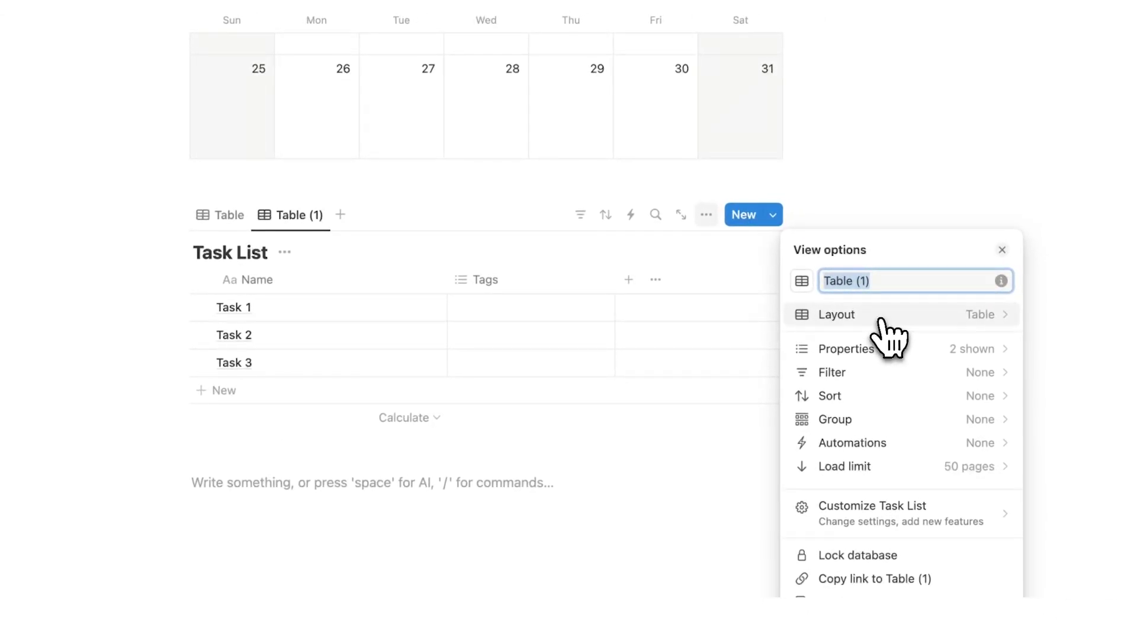
left_click(882, 322)
left_click(972, 304)
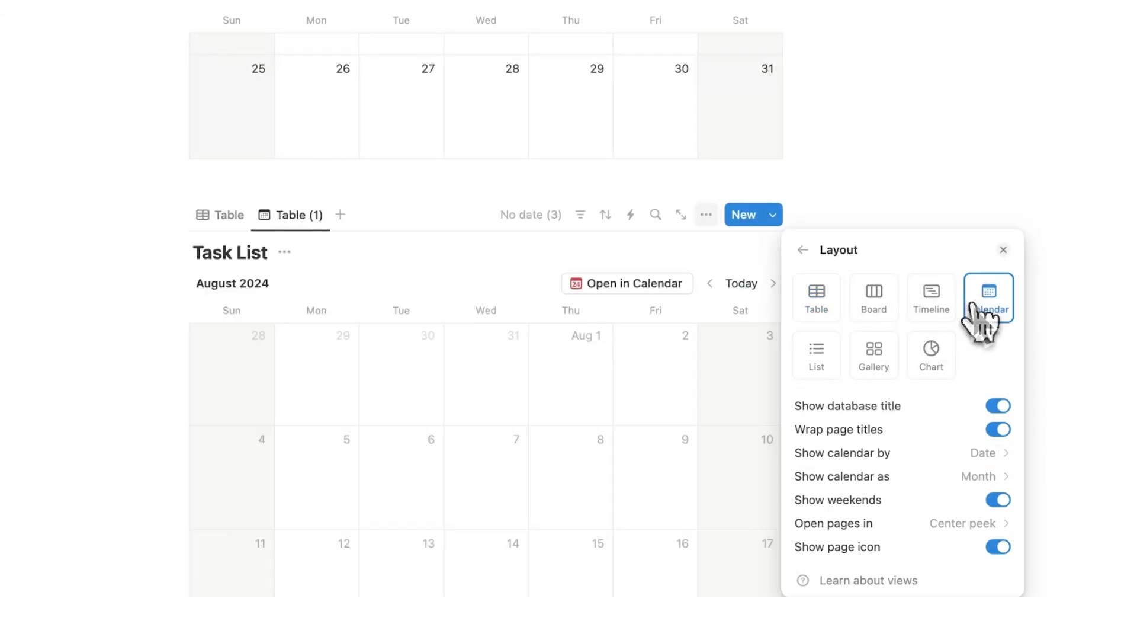
left_click(965, 201)
Rename the copied view 'Calendar' and drag the Date column to the far left
left_click(225, 215)
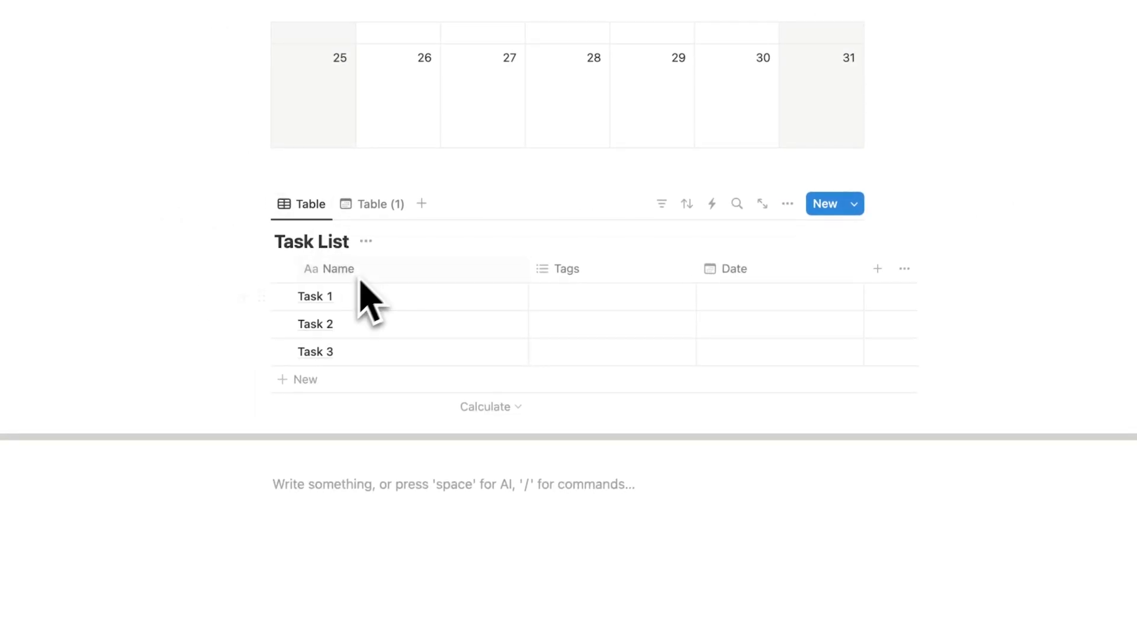
left_click(381, 203)
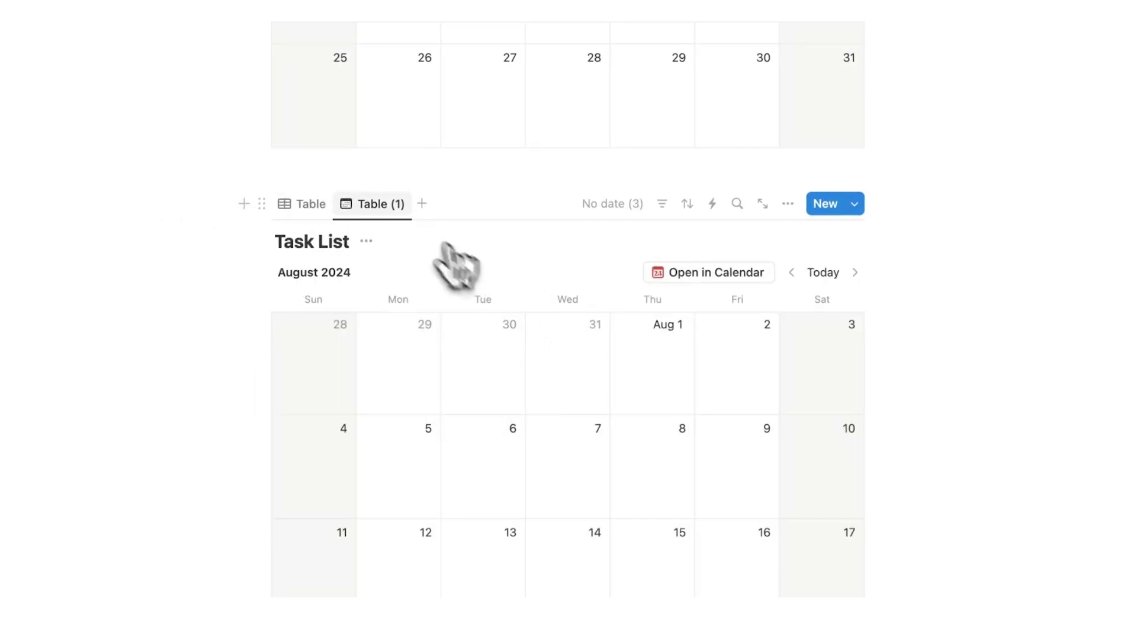
left_click(387, 208)
left_click(398, 258)
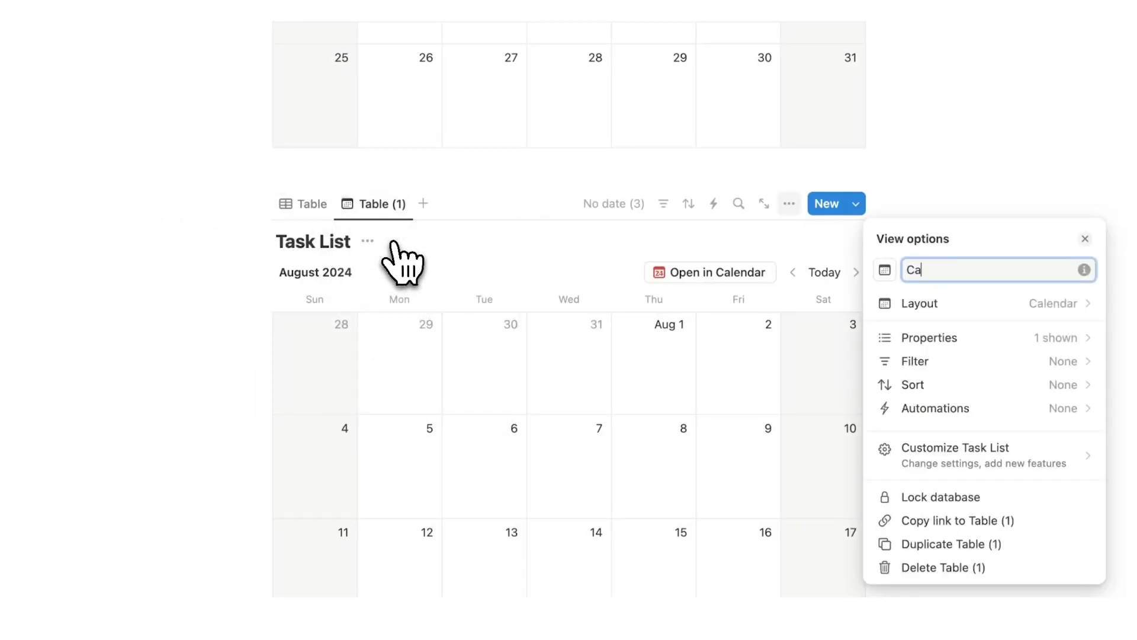
type("Calend")
type("ar")
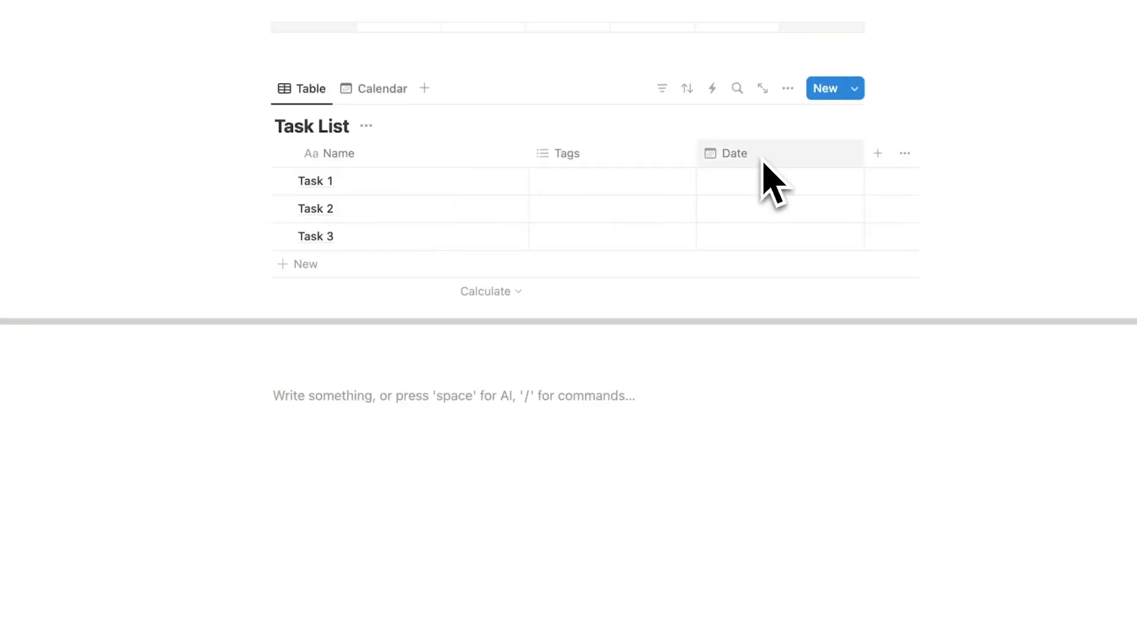
left_click_drag(770, 153, 331, 148)
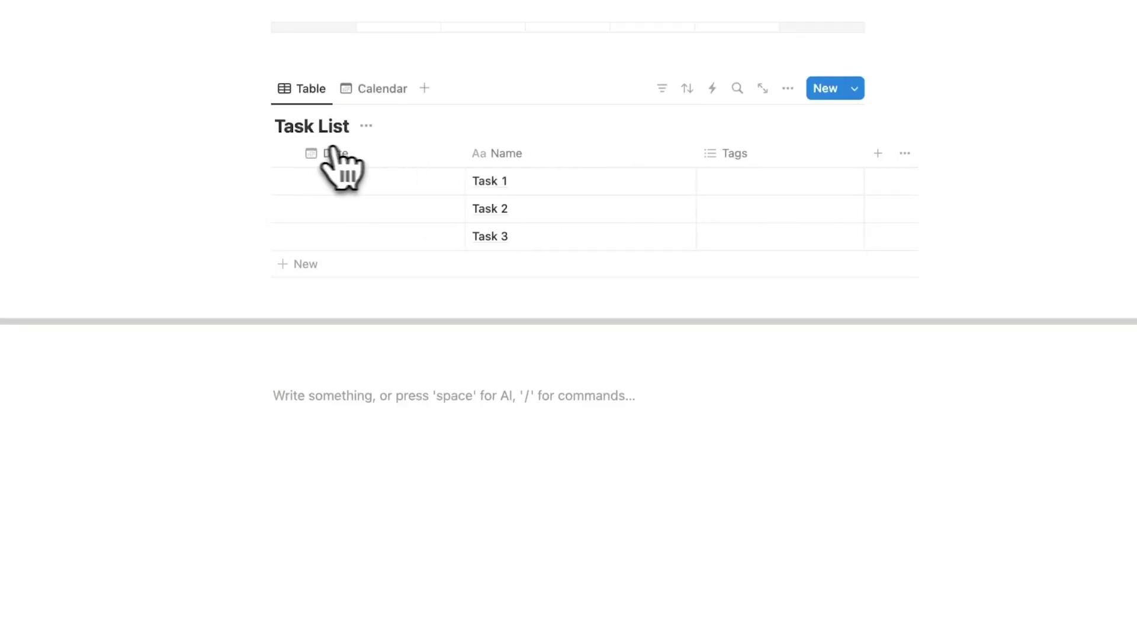
left_click(377, 90)
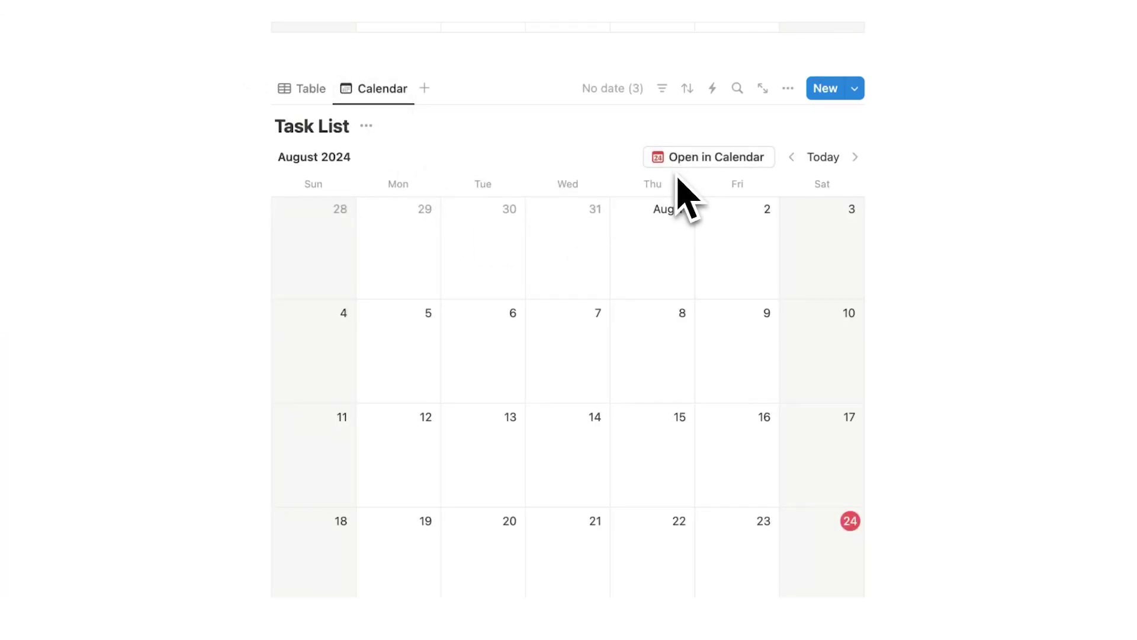
Set Task 1's Date to August 24, 2024 in the table view
left_click(308, 89)
left_click(346, 90)
left_click(320, 90)
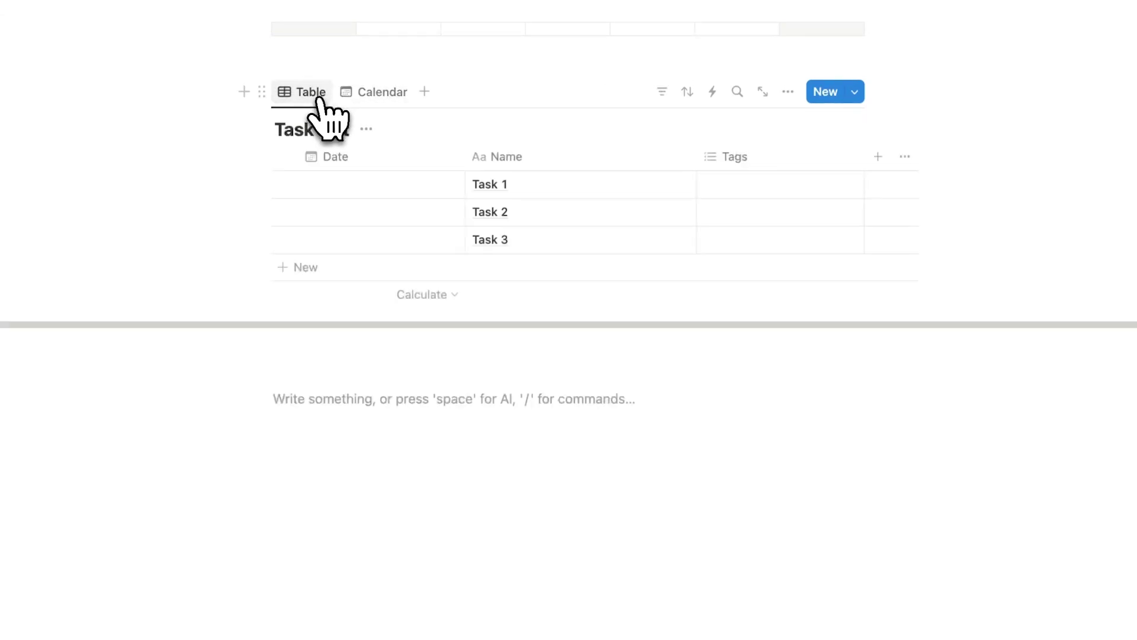
left_click(350, 183)
left_click(620, 391)
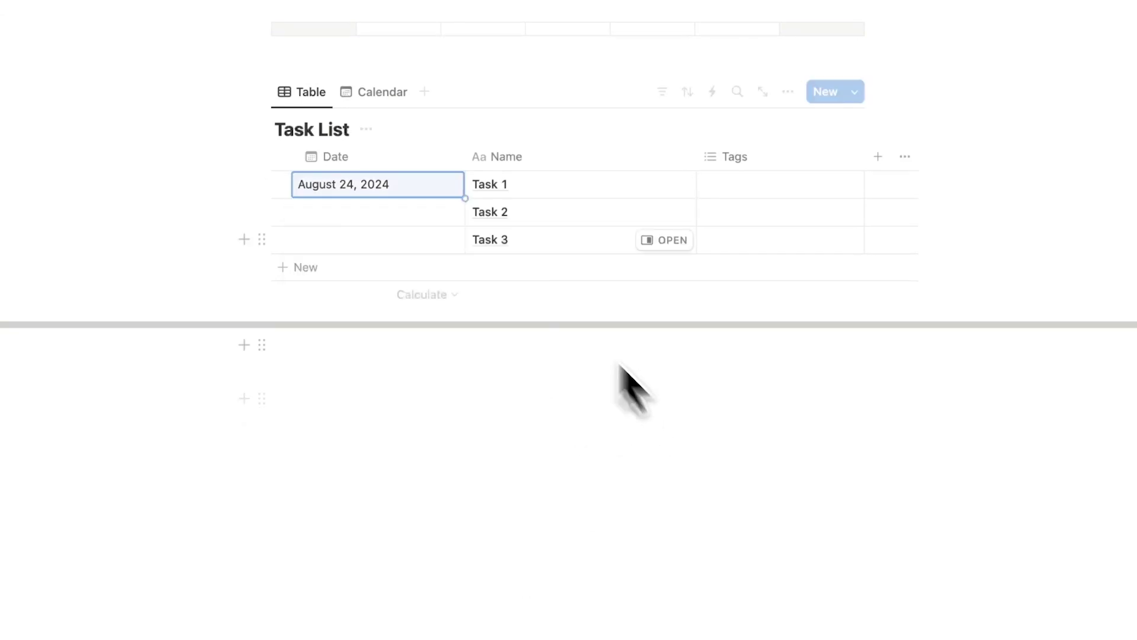
Switch to the Calendar view and review its Layout settings
left_click(382, 93)
scroll(652, 246, "down", 2)
scroll(652, 246, "up", 1)
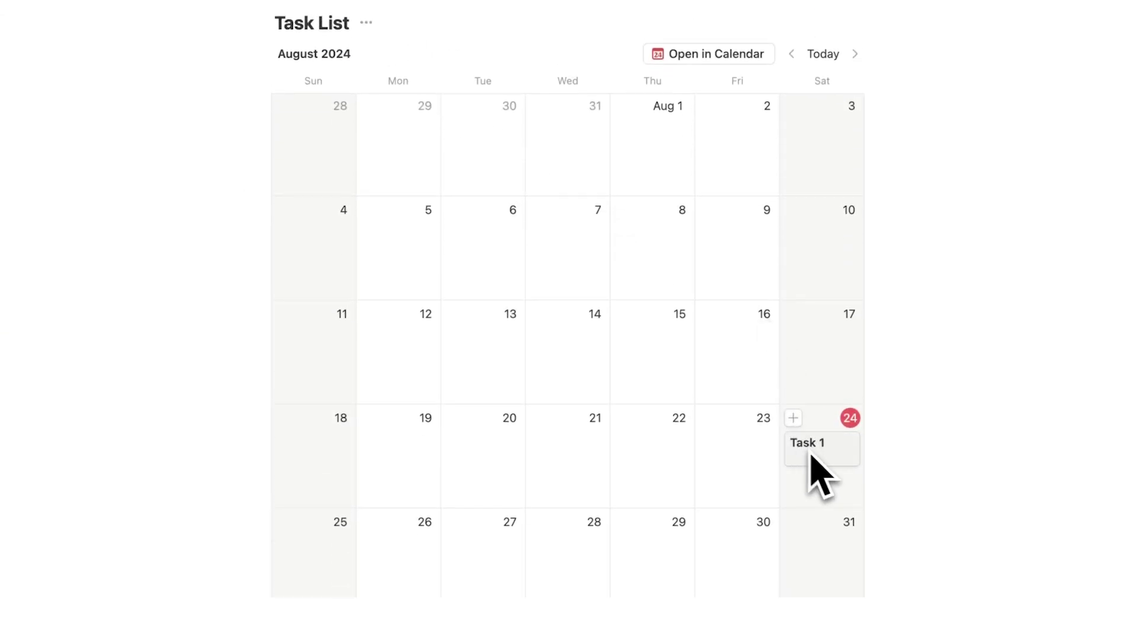
scroll(546, 330, "up", 3)
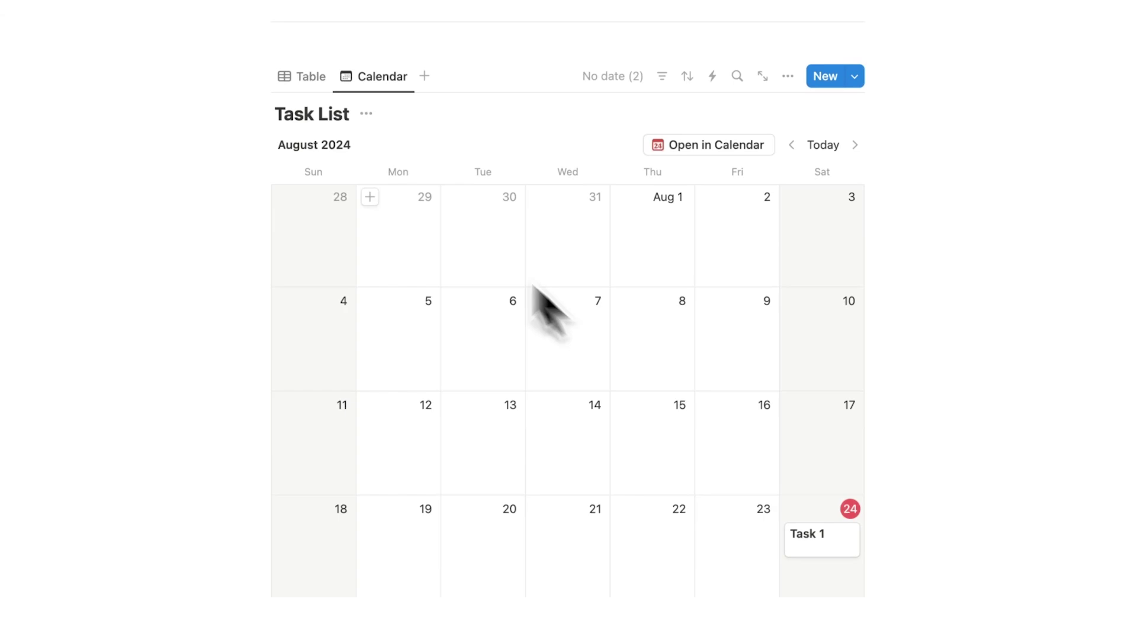
left_click(349, 107)
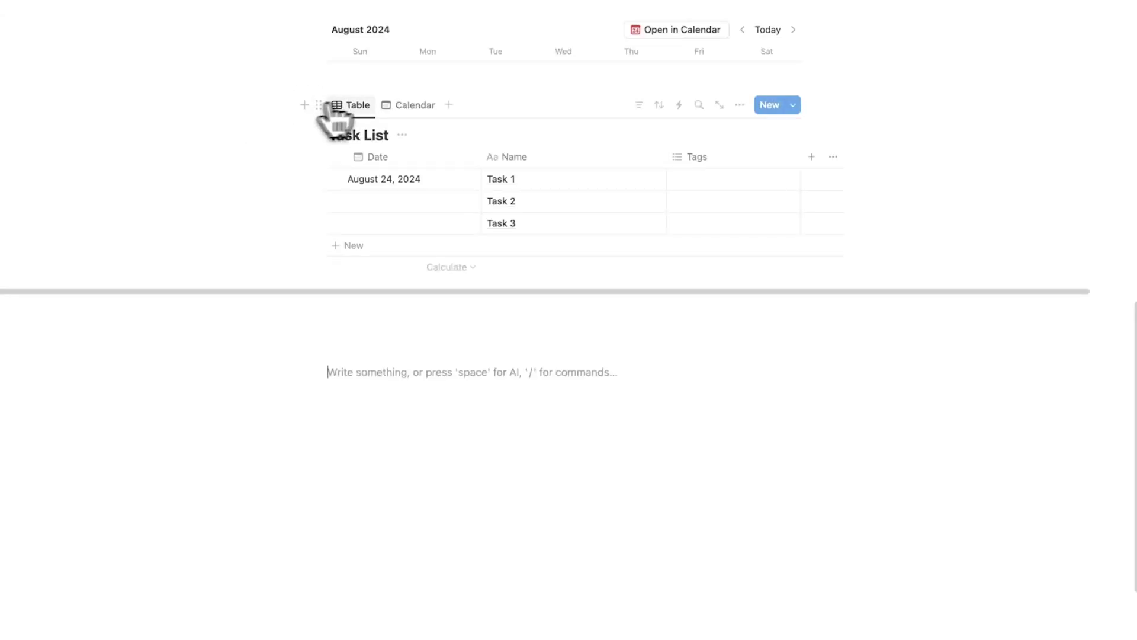
left_click(404, 107)
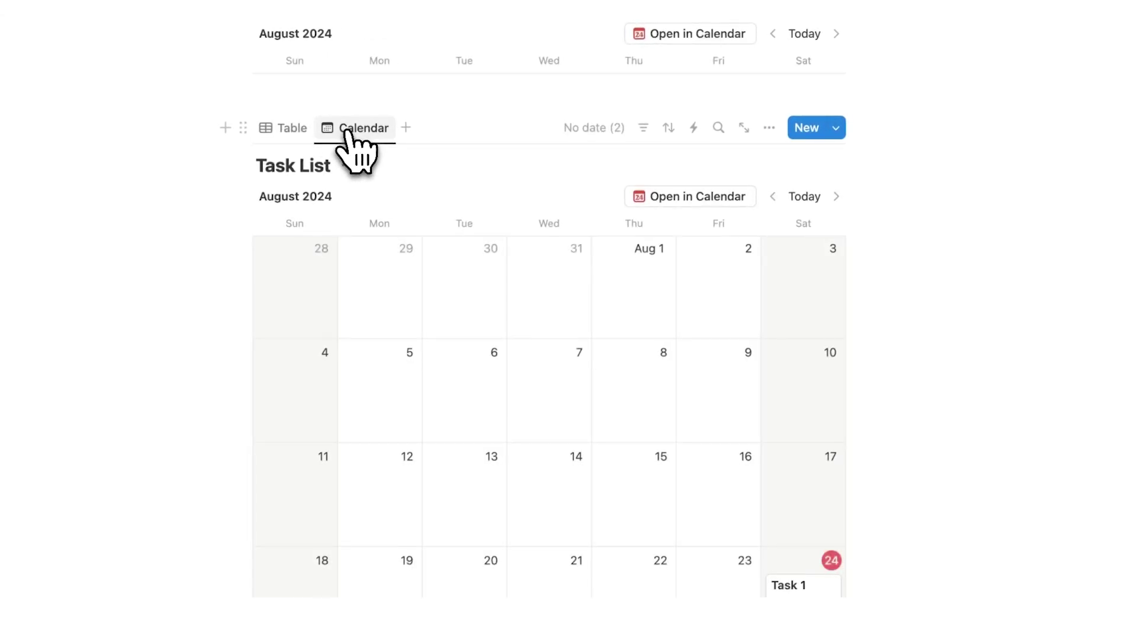
left_click(769, 128)
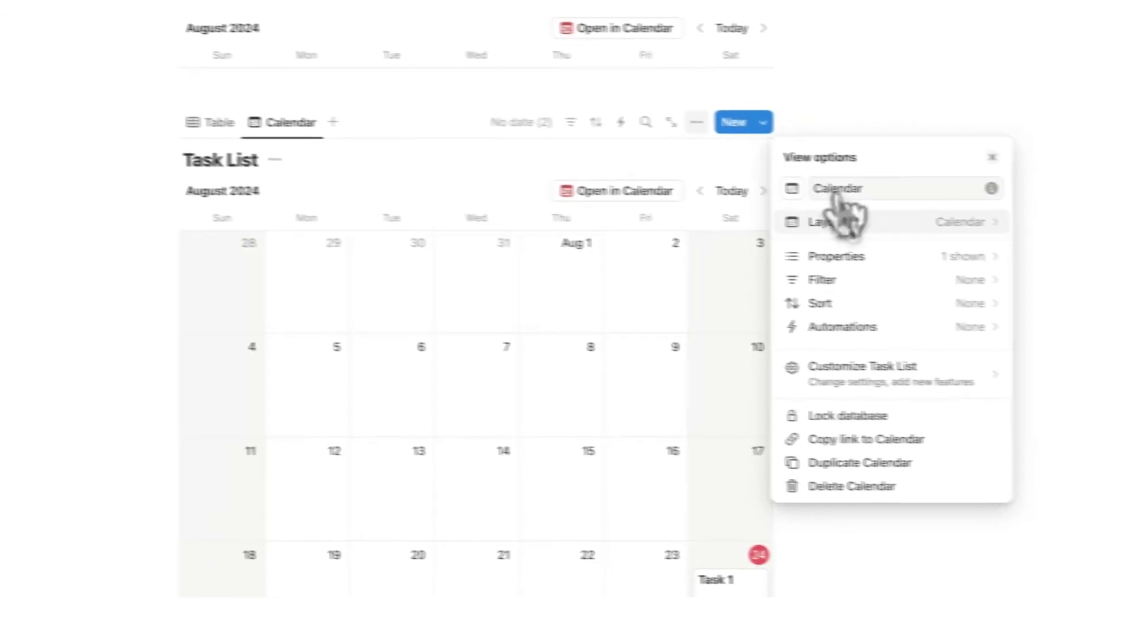
left_click(891, 228)
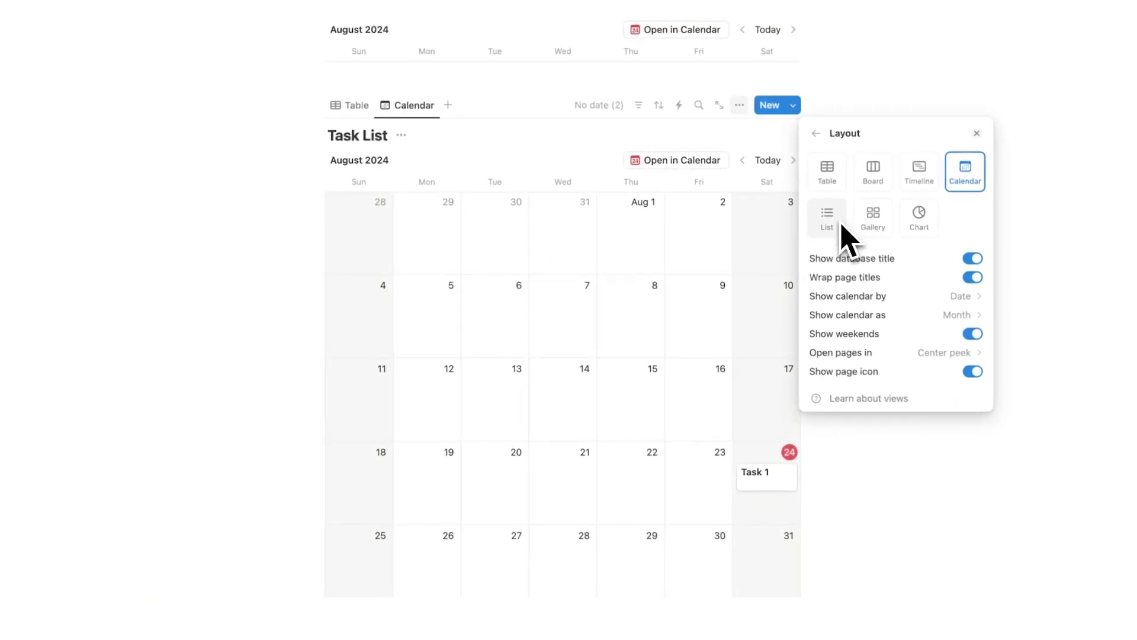
key("Escape")
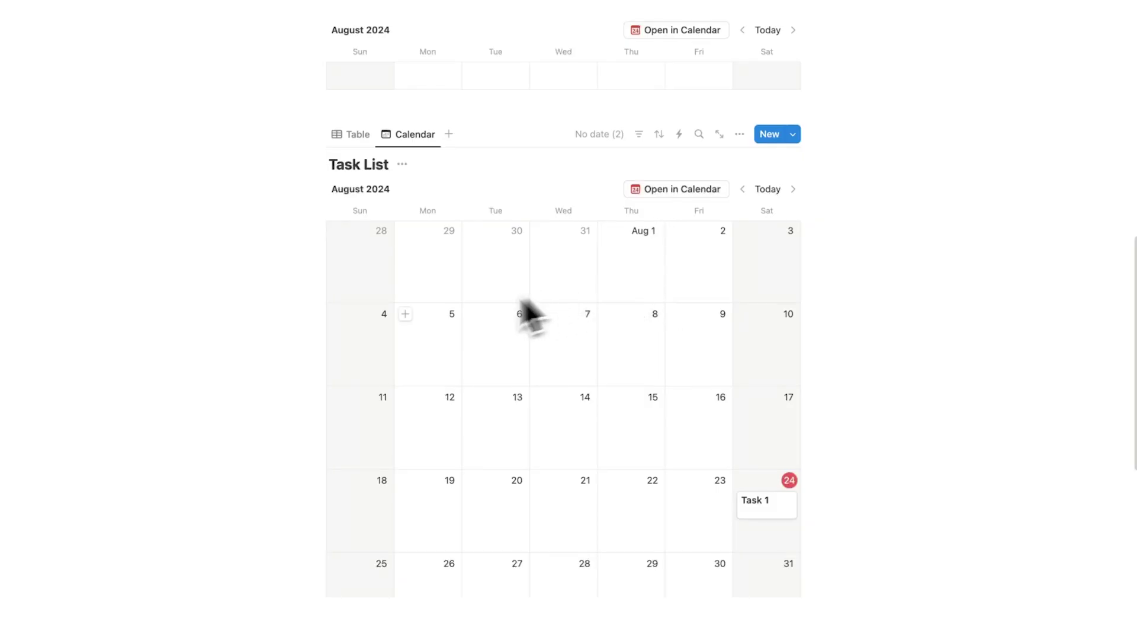
Toggle the Data Science Core, Personal and Kids calendars visible, then select the Task List calendar
scroll(530, 313, "down", 5)
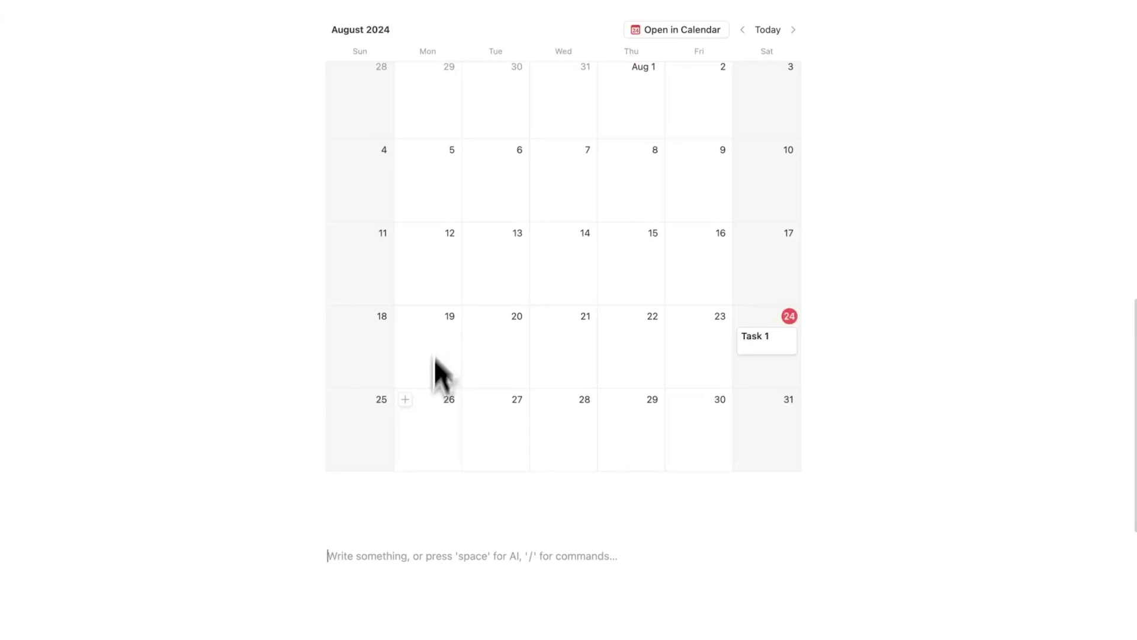
scroll(706, 350, "up", 3)
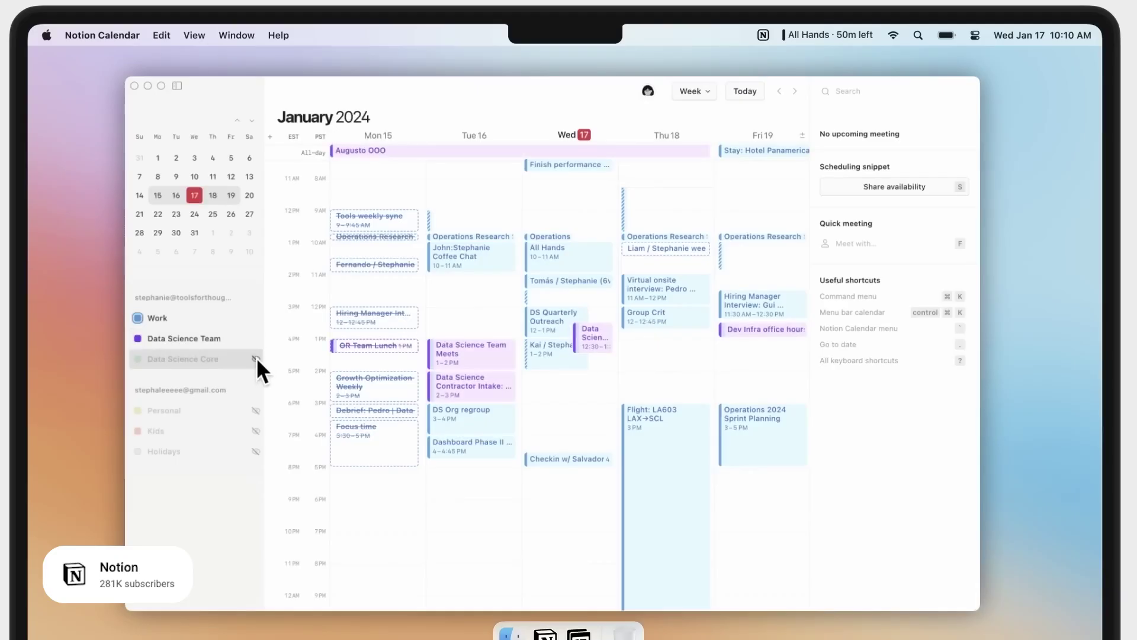
left_click(256, 359)
left_click(256, 410)
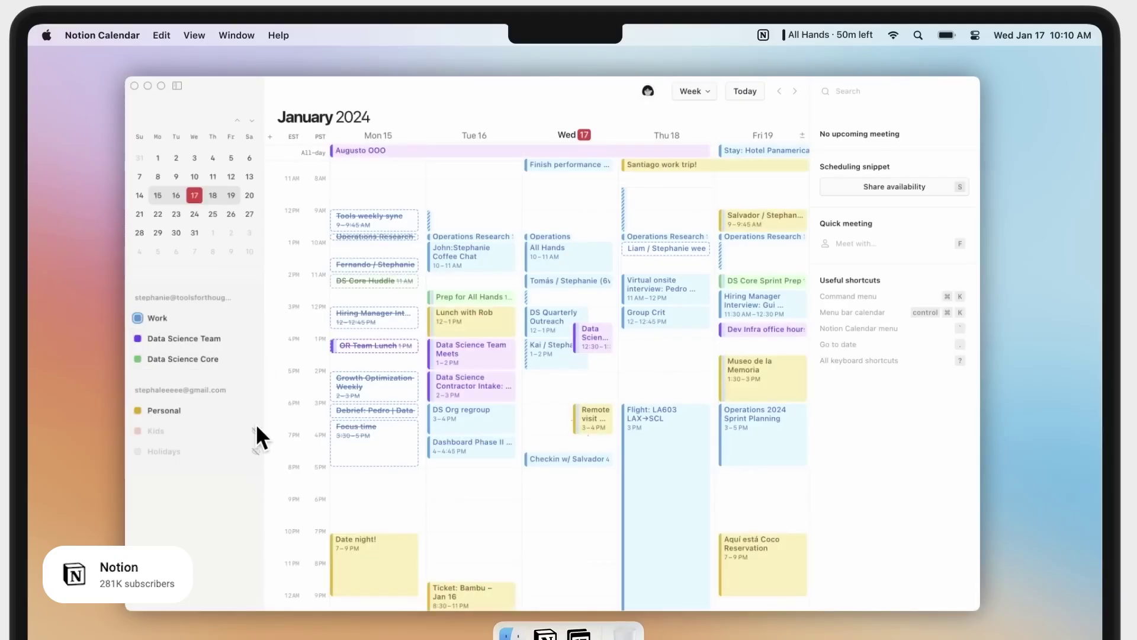
left_click(256, 429)
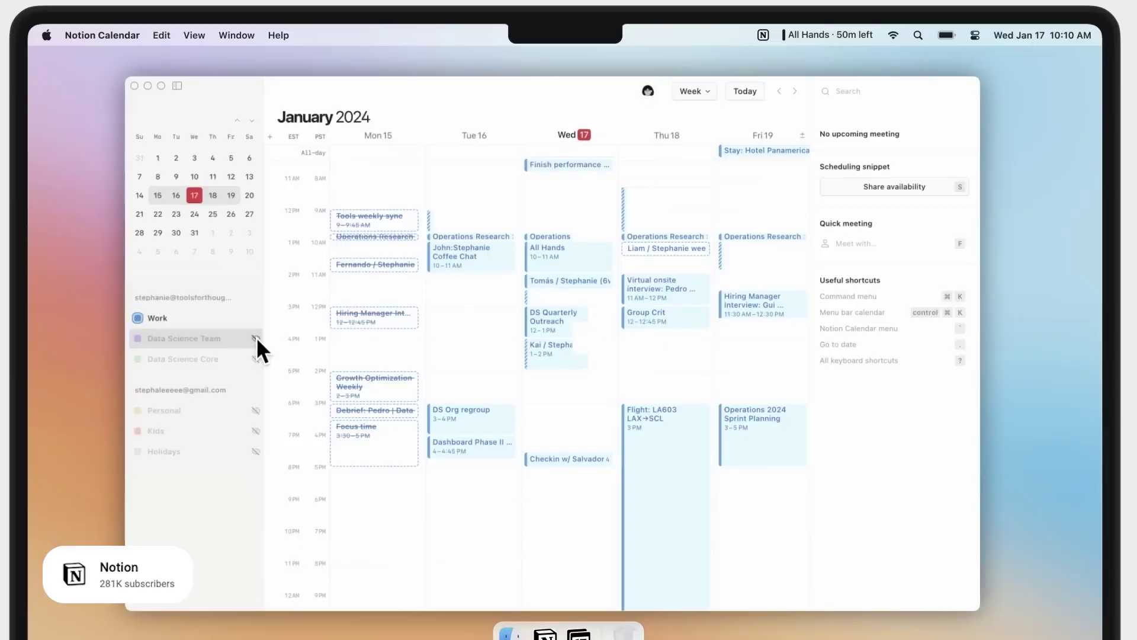
left_click(256, 338)
Create a 'Run' event on Saturday August 24 from 7 to 8 AM
left_click(256, 359)
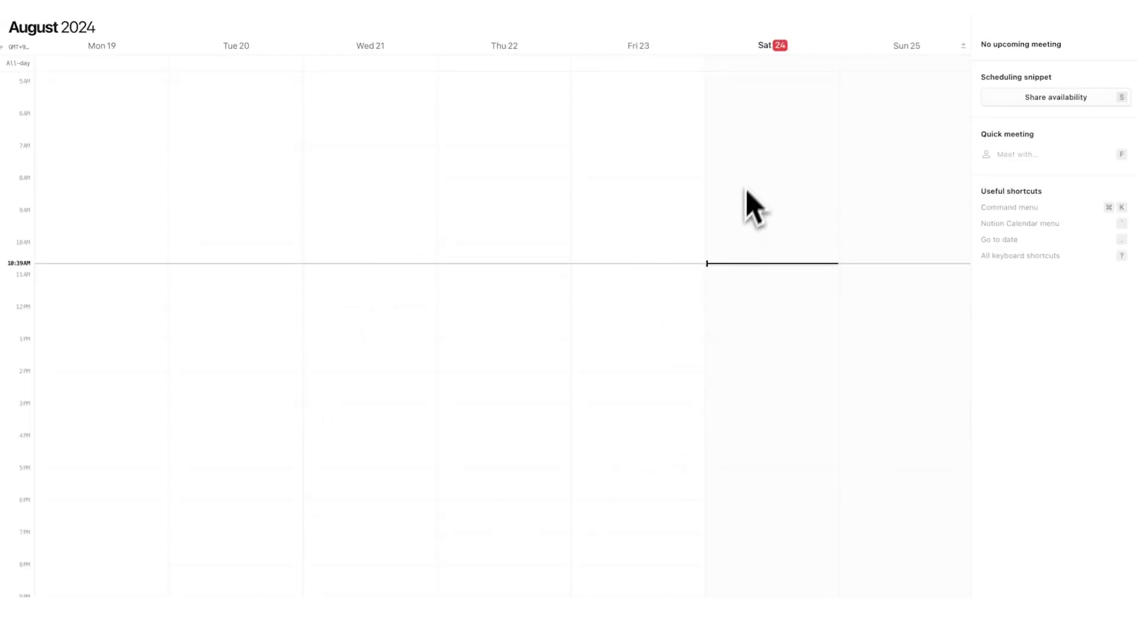
left_click(757, 167)
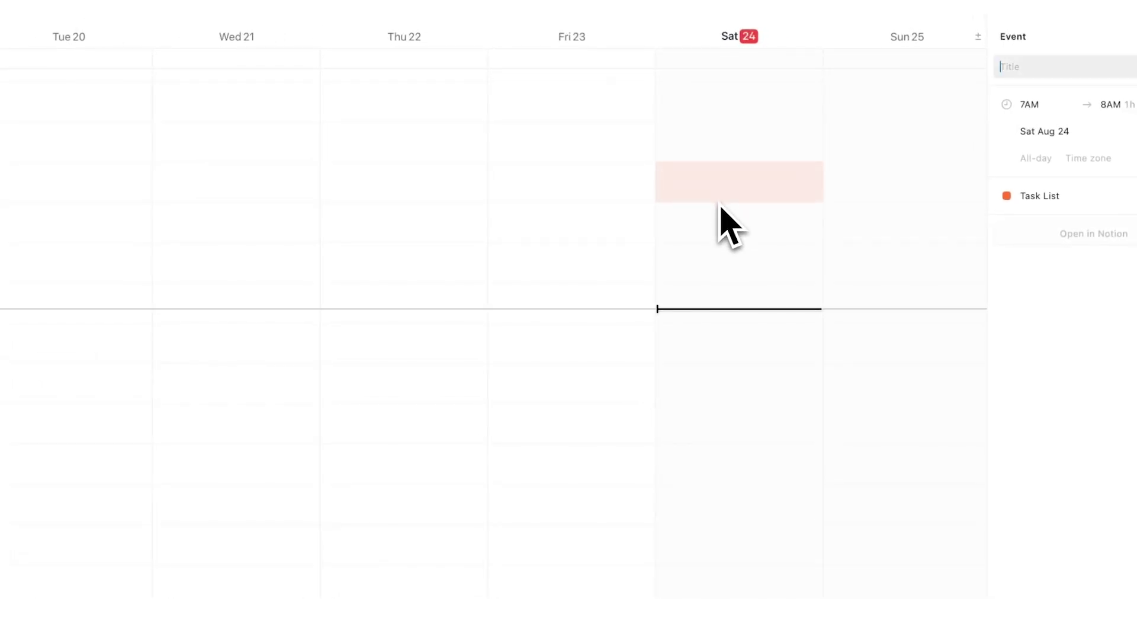
type("Run")
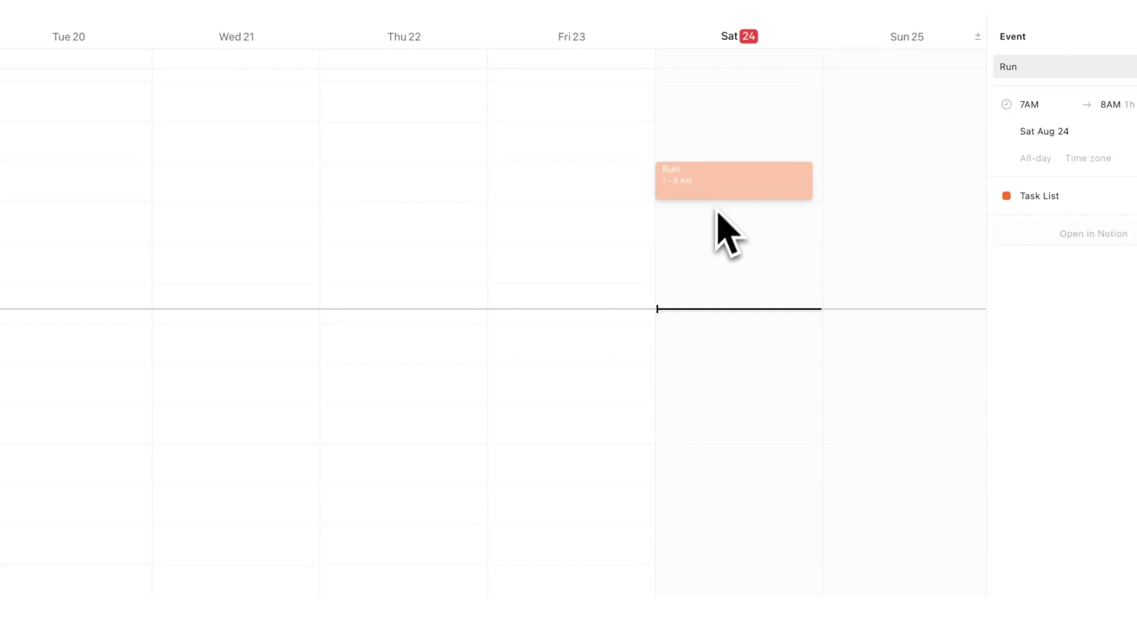
left_click(695, 244)
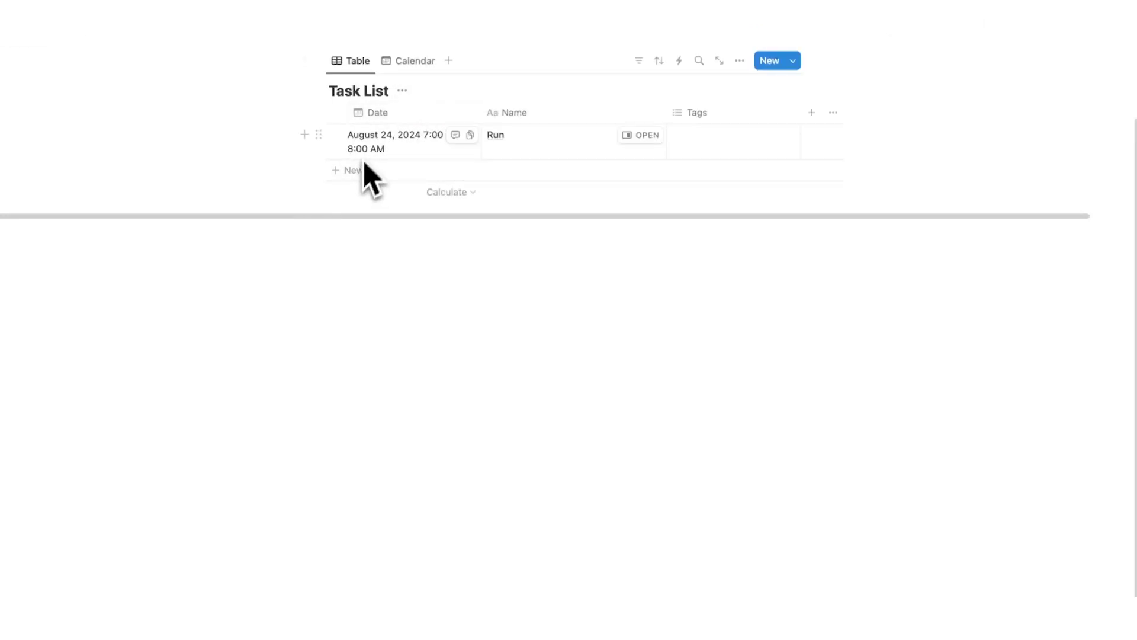
Add Journal, Write Report and Make Presentation as new rows in the table view
left_click(411, 61)
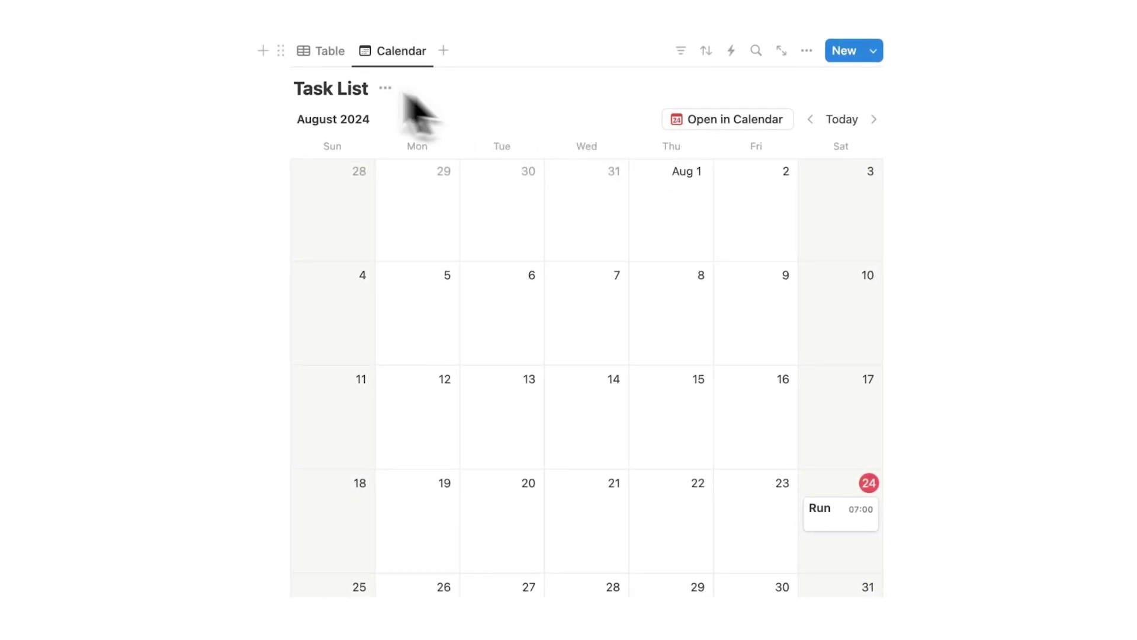
left_click(320, 59)
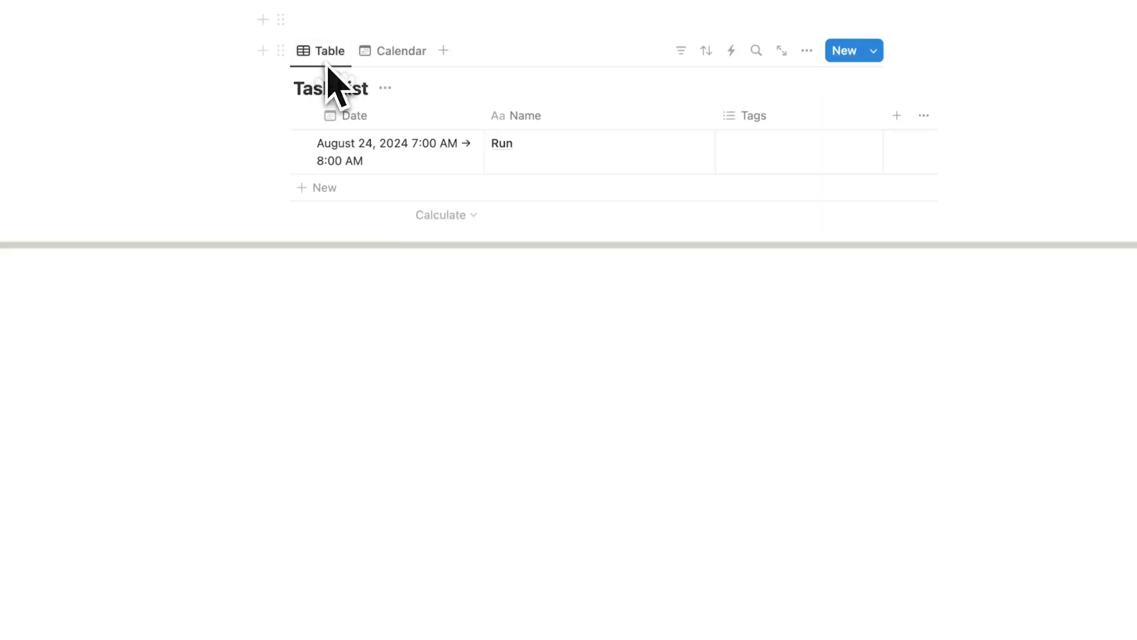
left_click(335, 189)
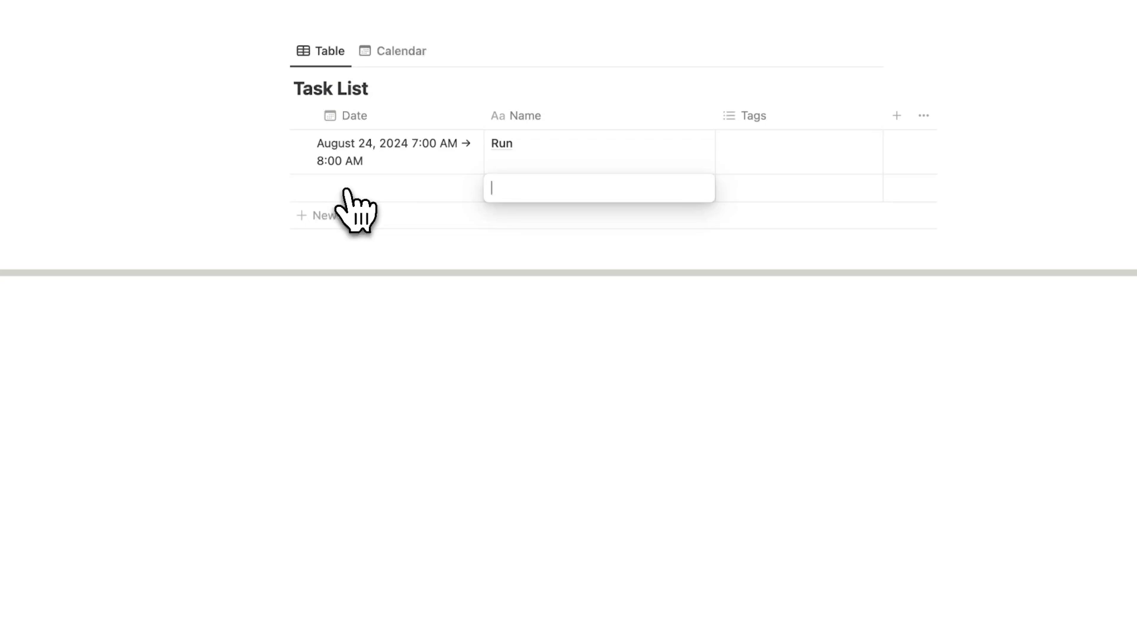
type("Journal")
key("Return")
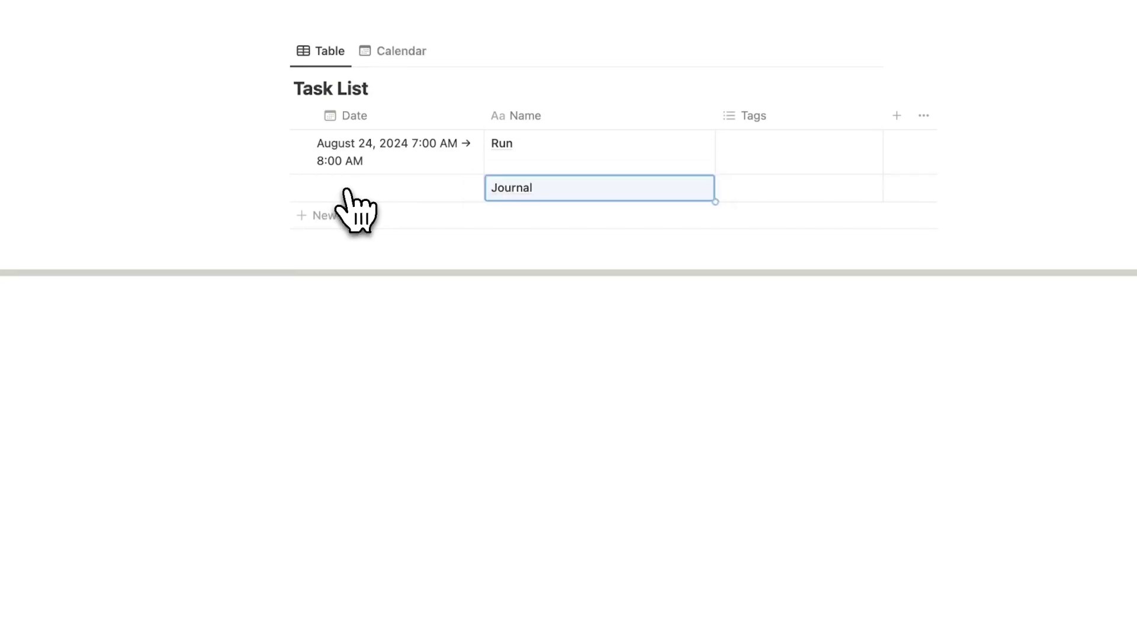
left_click(355, 215)
type("Write Report")
left_click(364, 243)
type("Make Presentation")
key("Return")
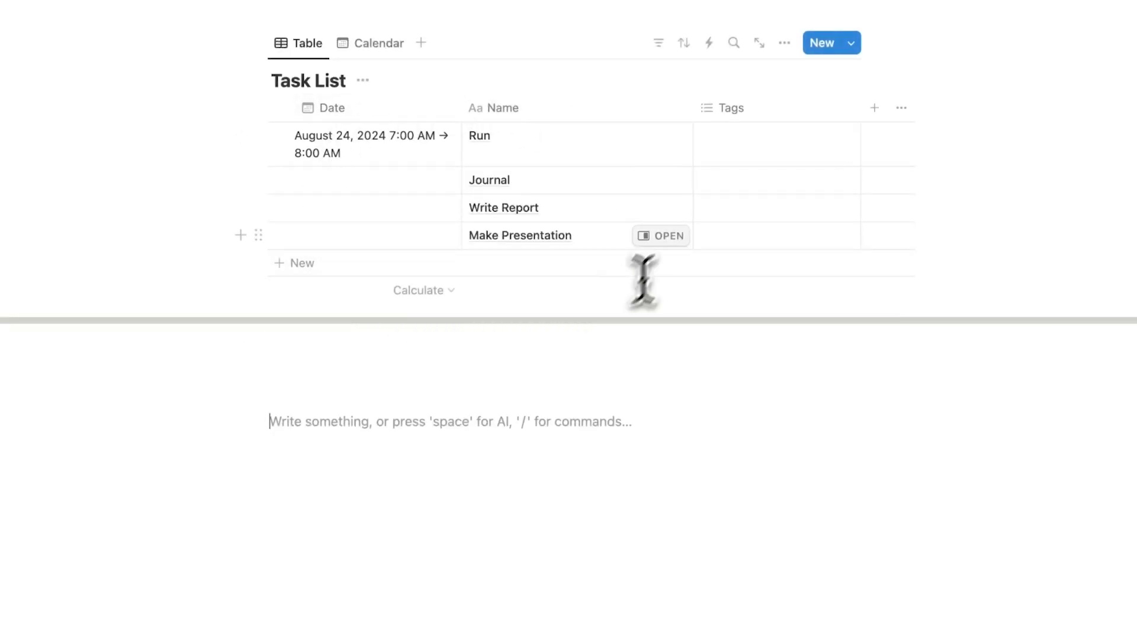
Date Journal, Write Report and Make Presentation to August 24, 2024, then view the calendar
left_click(418, 183)
left_click(487, 380)
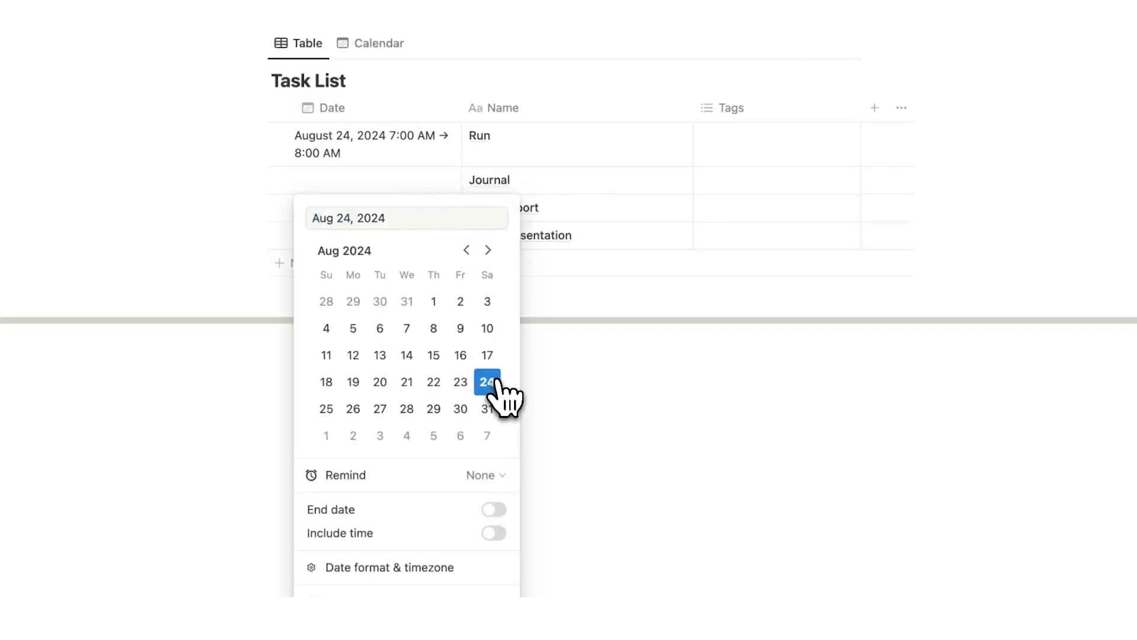
left_click(649, 364)
left_click(406, 211)
left_click(485, 406)
left_click(673, 427)
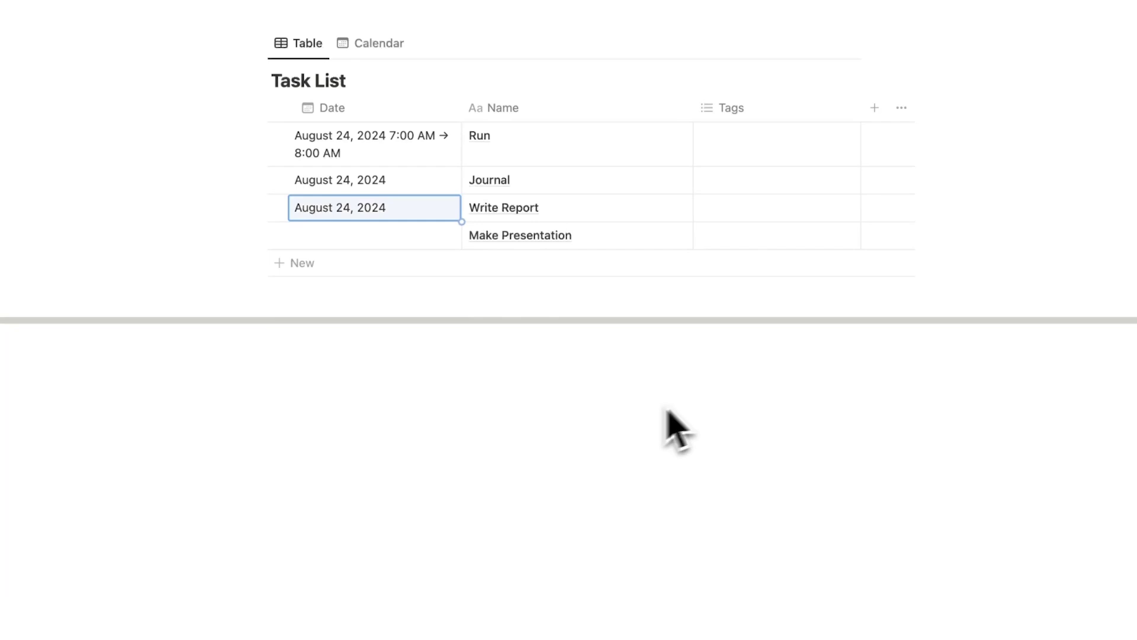
left_click(377, 238)
left_click(487, 437)
left_click(597, 444)
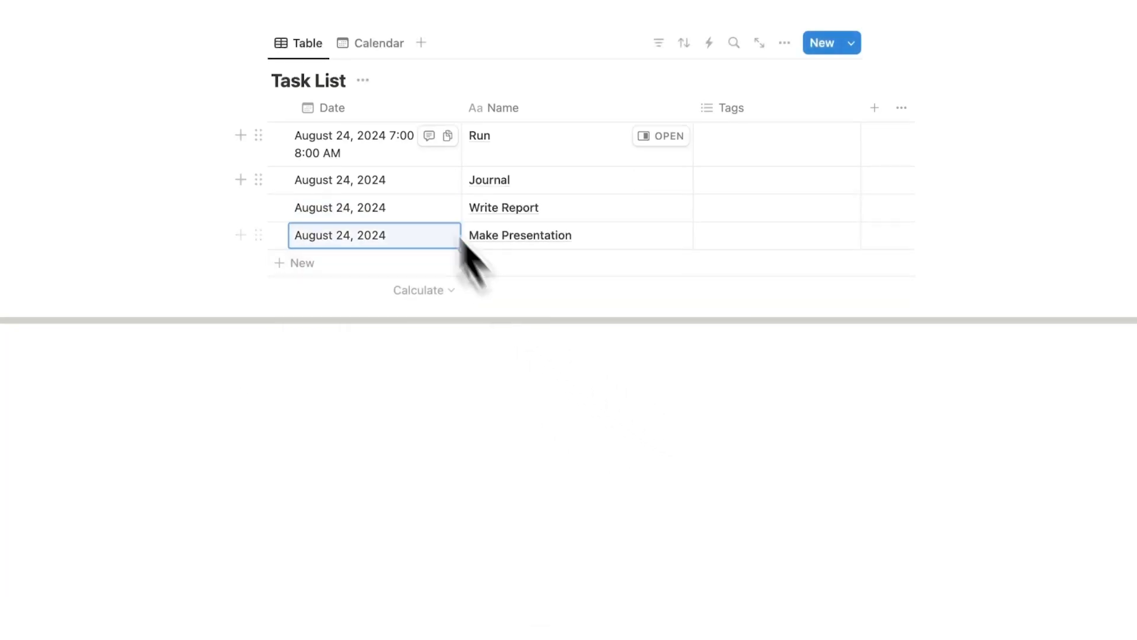
left_click(374, 45)
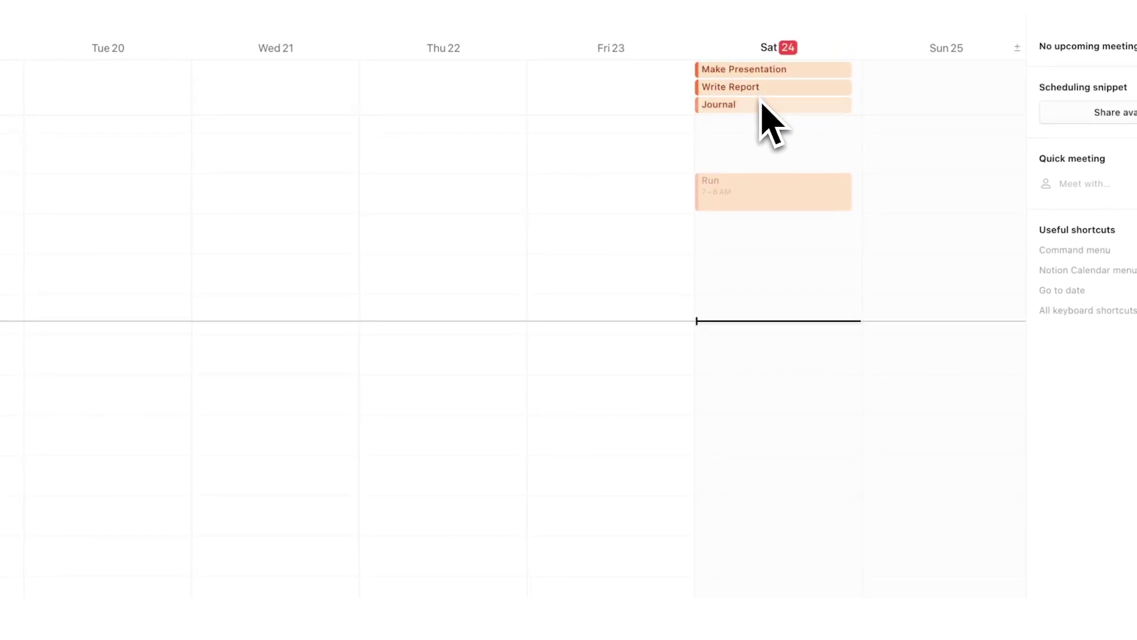
Drag Journal to 8–10 AM, Write Report to 12–3 PM, Make Presentation to 3–4 PM on Saturday
left_click_drag(758, 108, 774, 234)
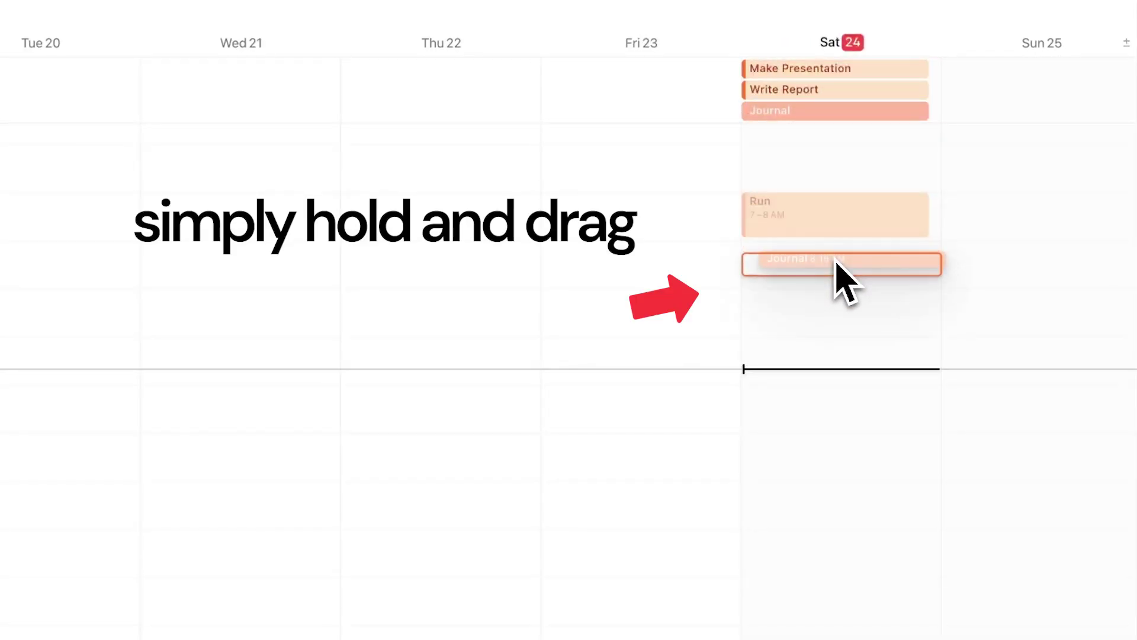
left_click_drag(836, 260, 898, 328)
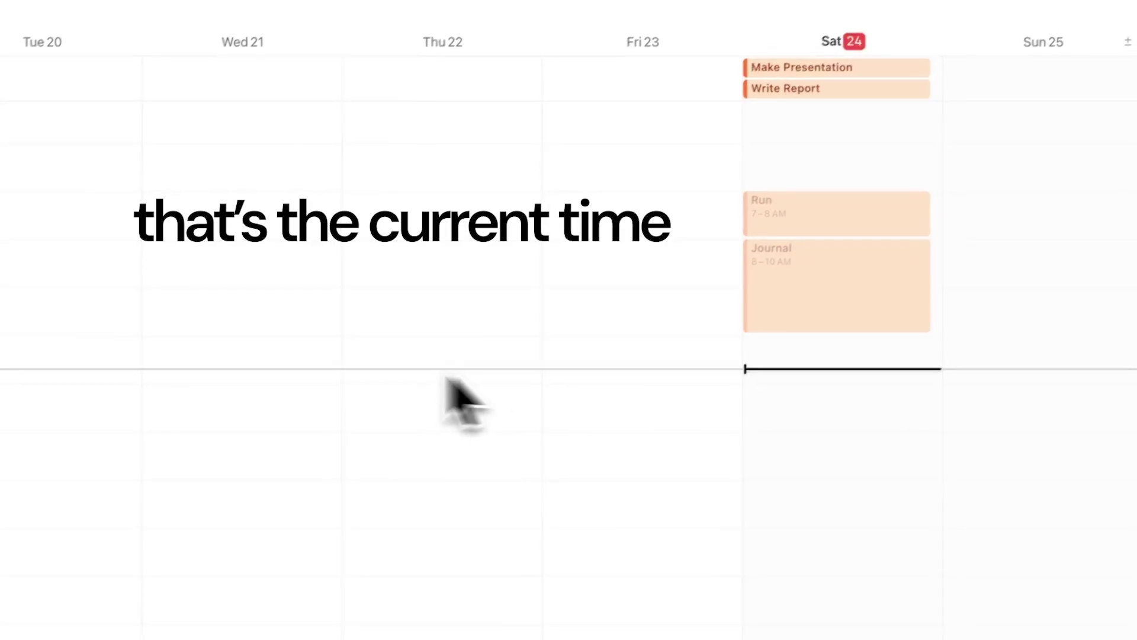
left_click(833, 94)
left_click_drag(740, 64, 774, 545)
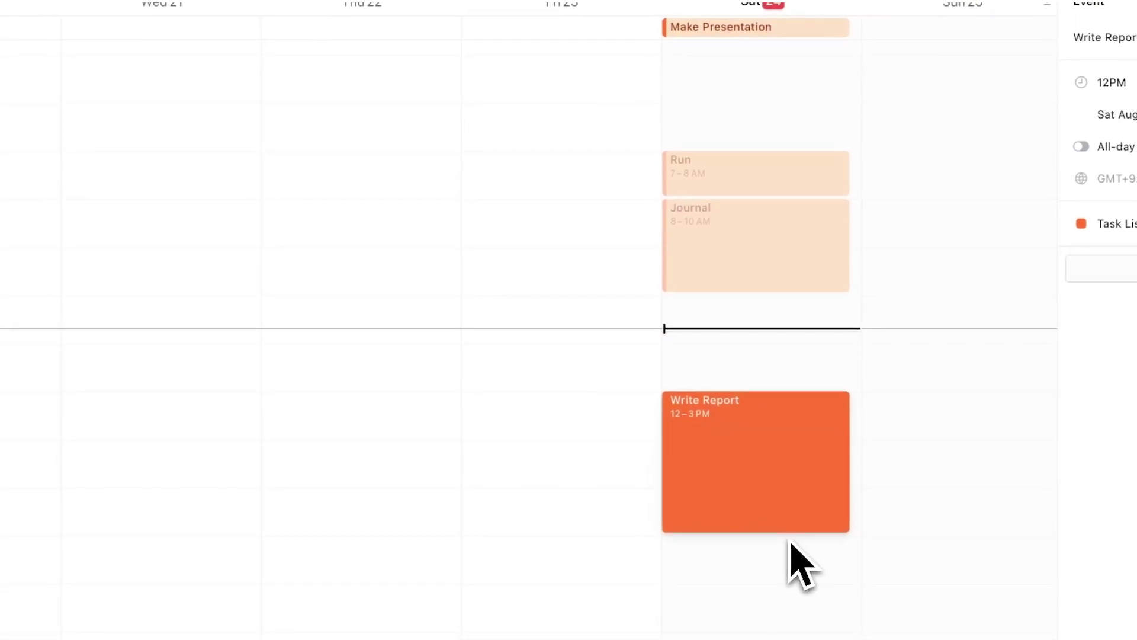
left_click_drag(770, 32, 789, 575)
left_click_drag(897, 509, 895, 494)
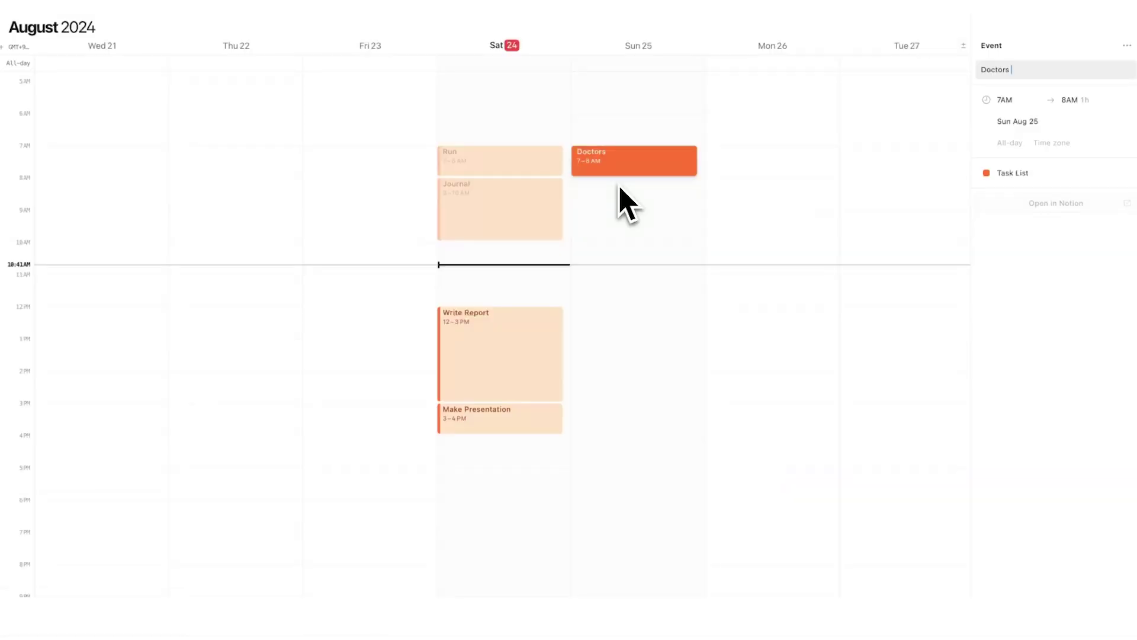
Add a Yoga event on Monday August 26 at 7–8 AM
key("Escape")
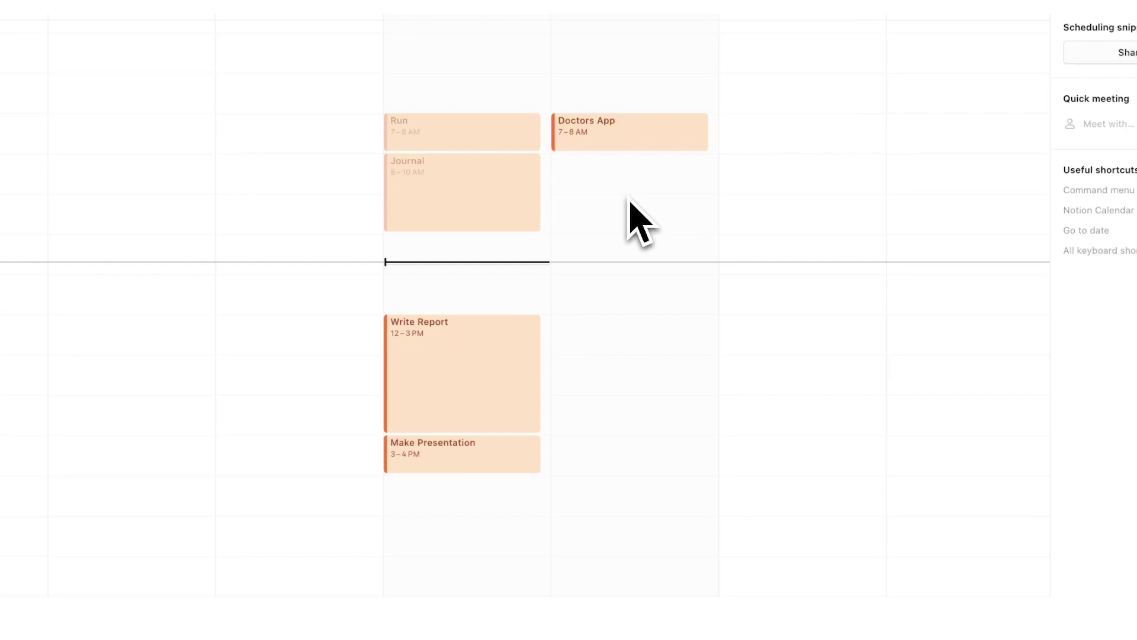
left_click(773, 127)
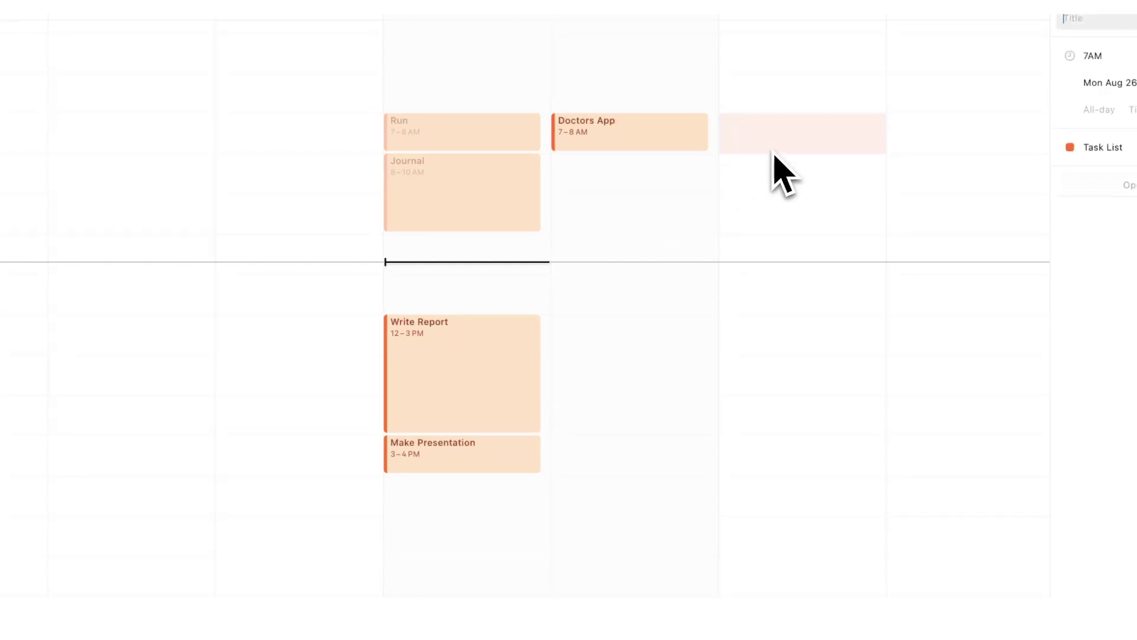
type("Yoga")
key("Return")
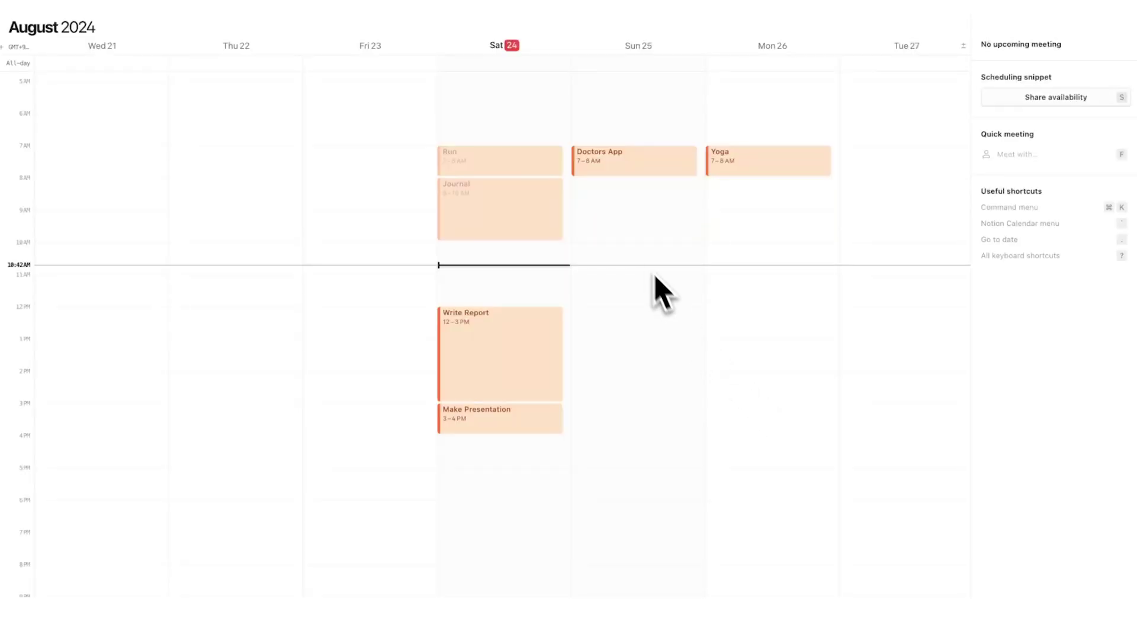
Add Run events at 8–9 AM on Sunday August 25 and Monday August 26
left_click(630, 212)
type("Run")
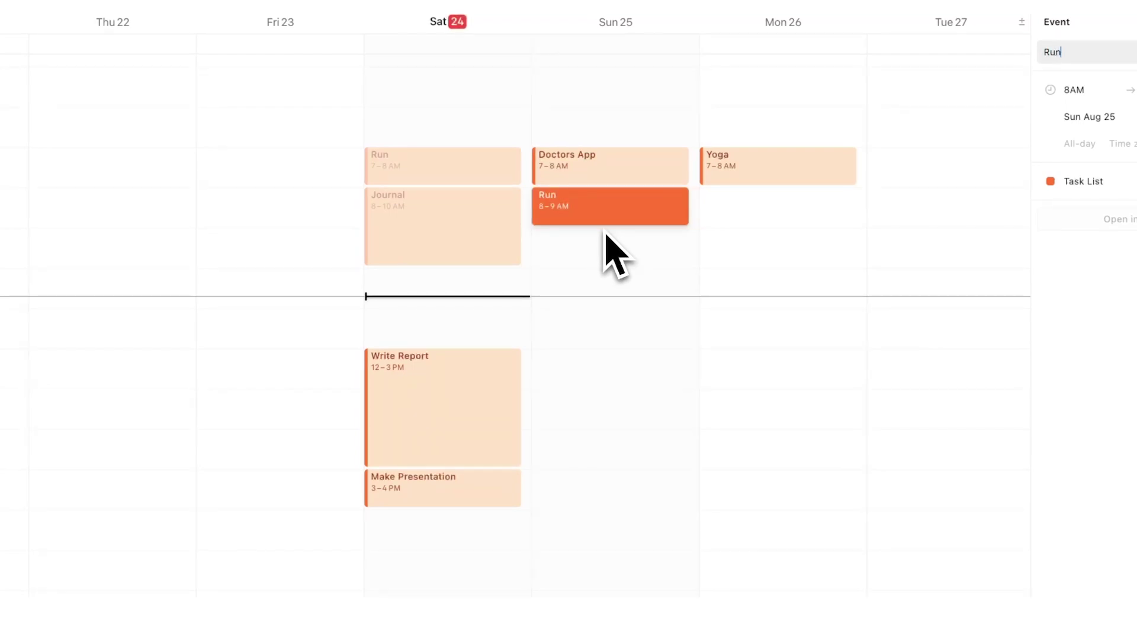
key("Escape")
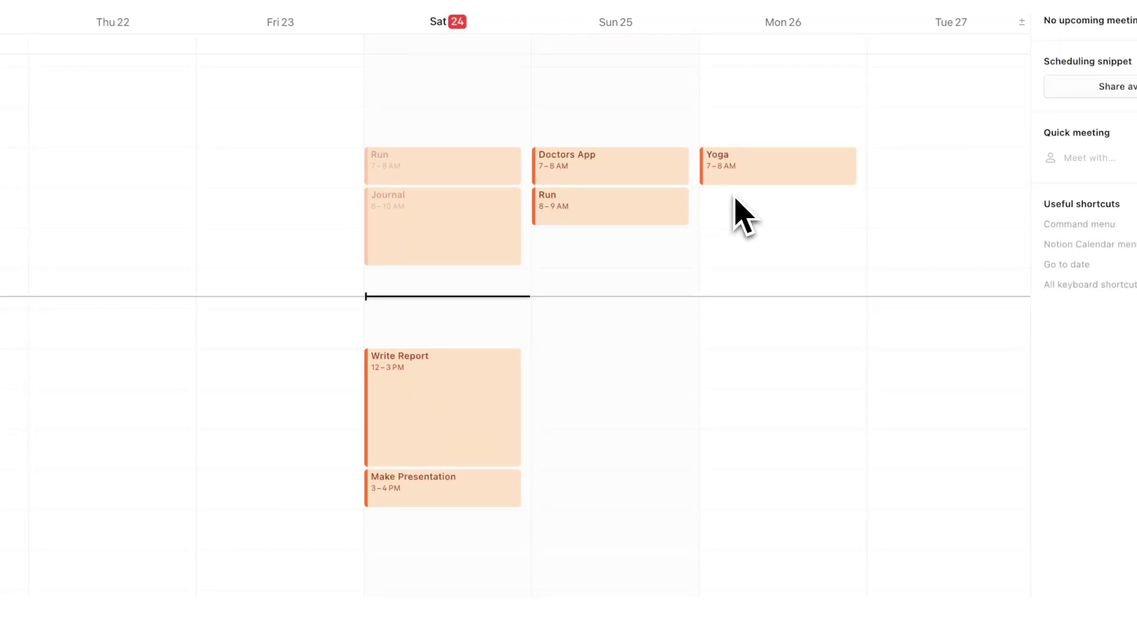
left_click(735, 204)
type("Ru")
key("Escape")
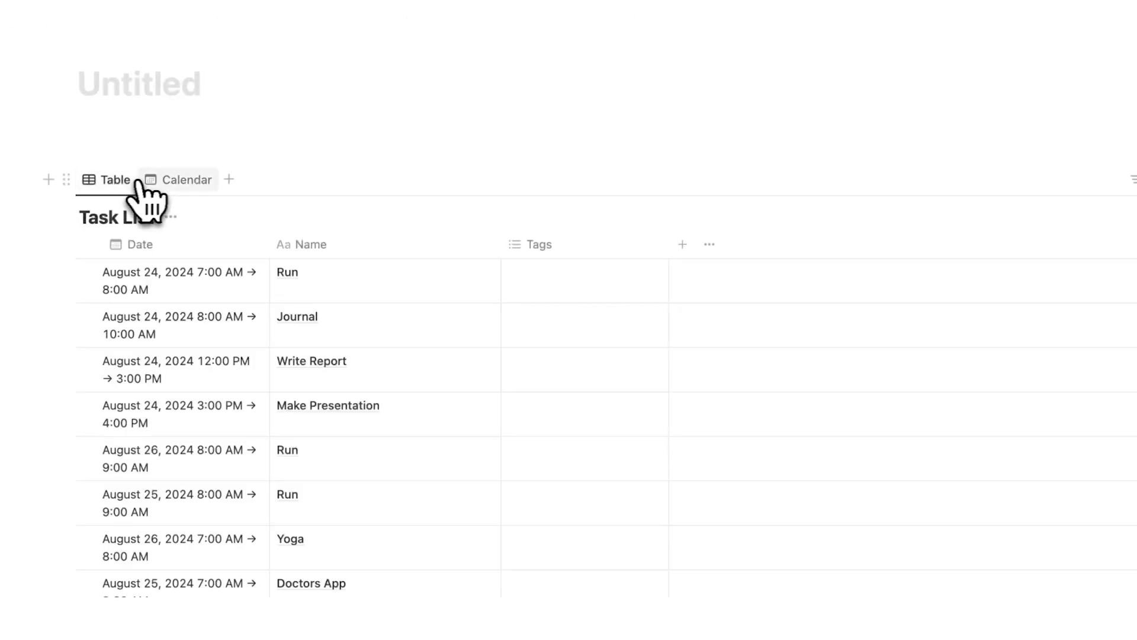
From the calendar, tag the Saturday Run task with a new Habit tag
left_click(168, 181)
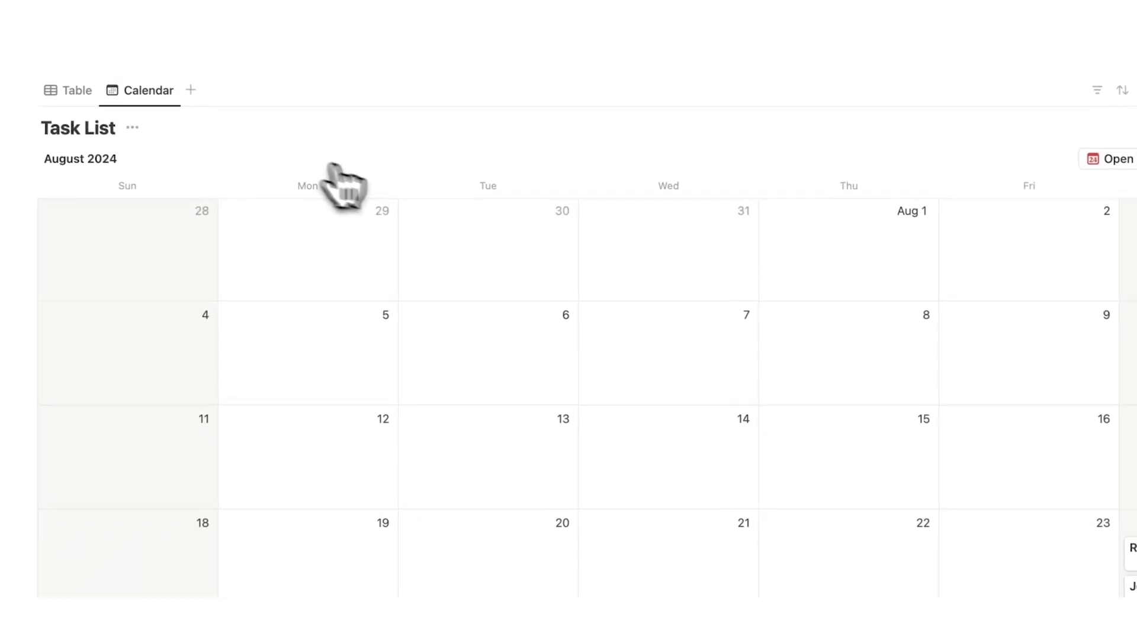
scroll(342, 190, "down", 5)
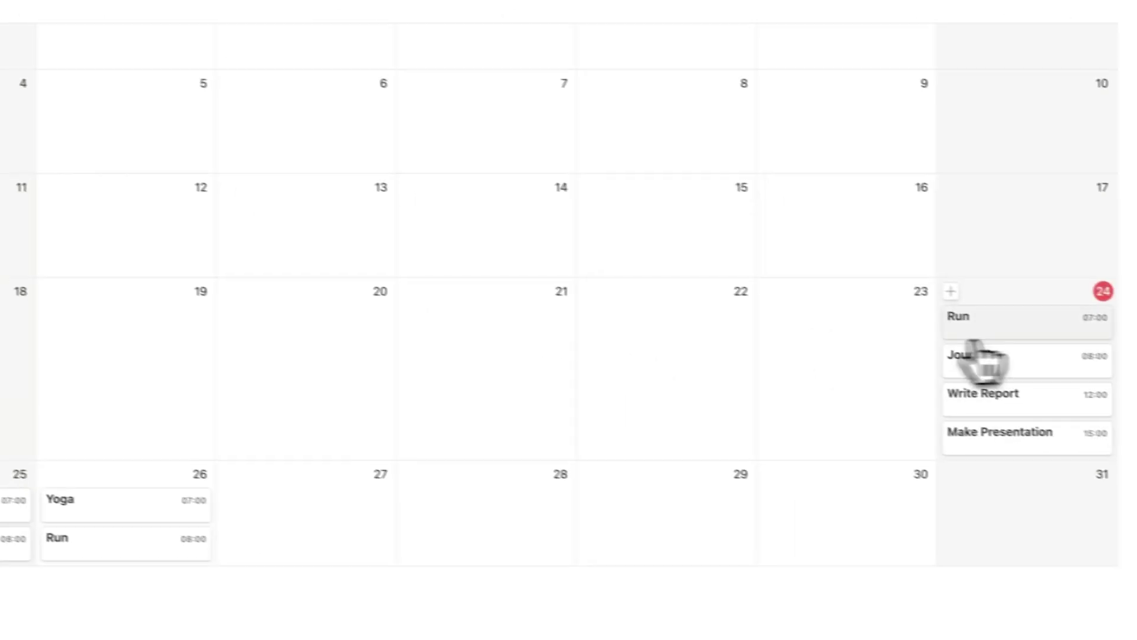
left_click(1131, 355)
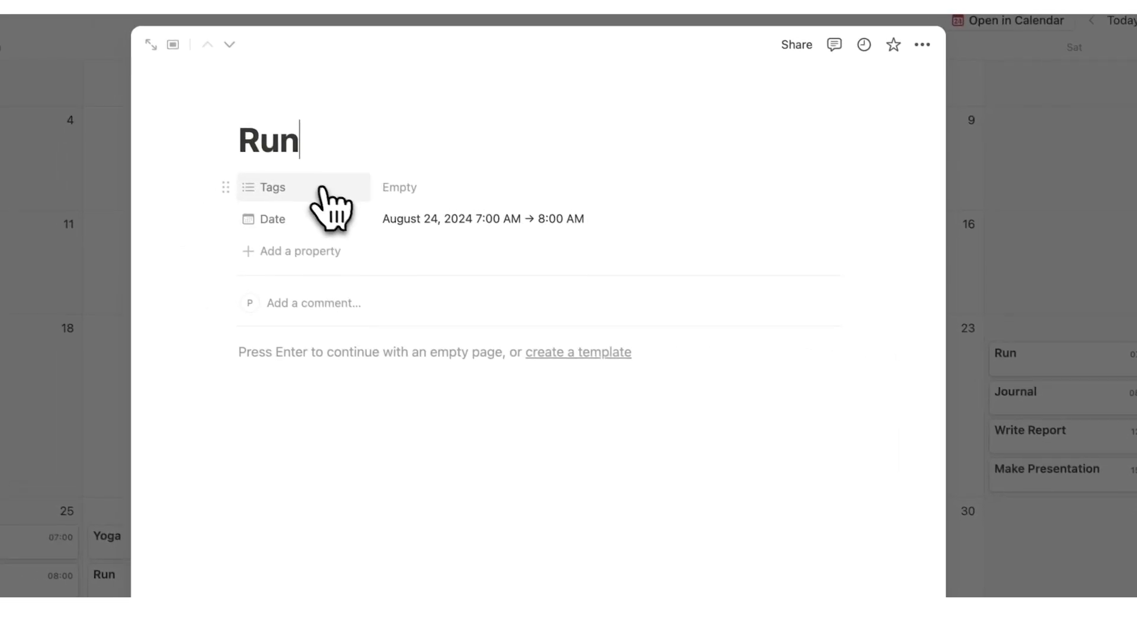
left_click(449, 193)
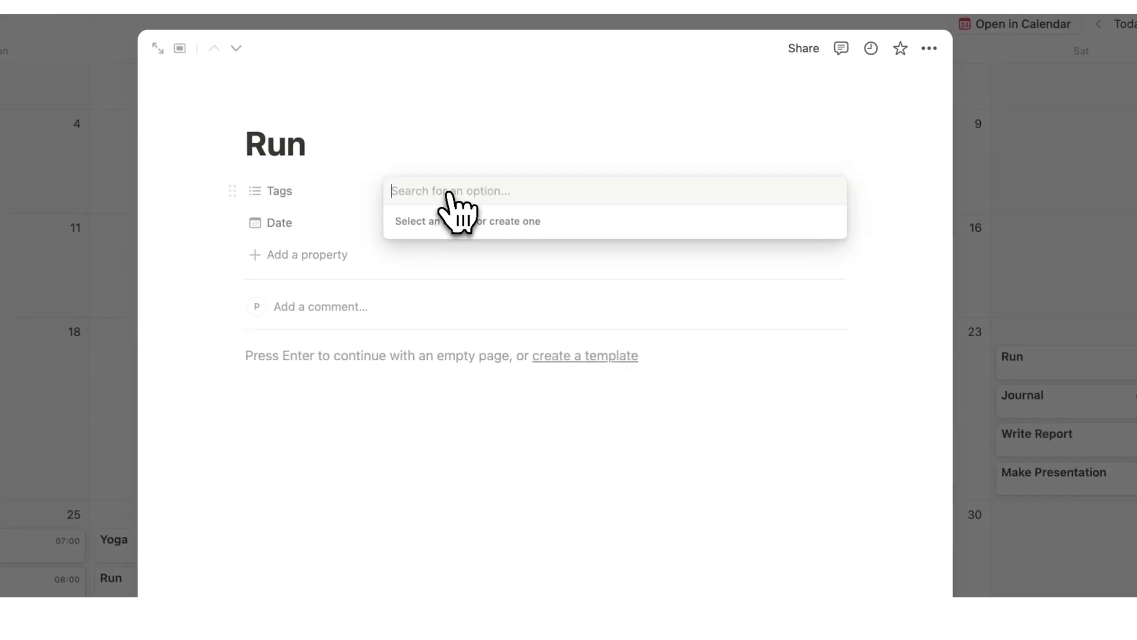
type("Habit")
key("Return")
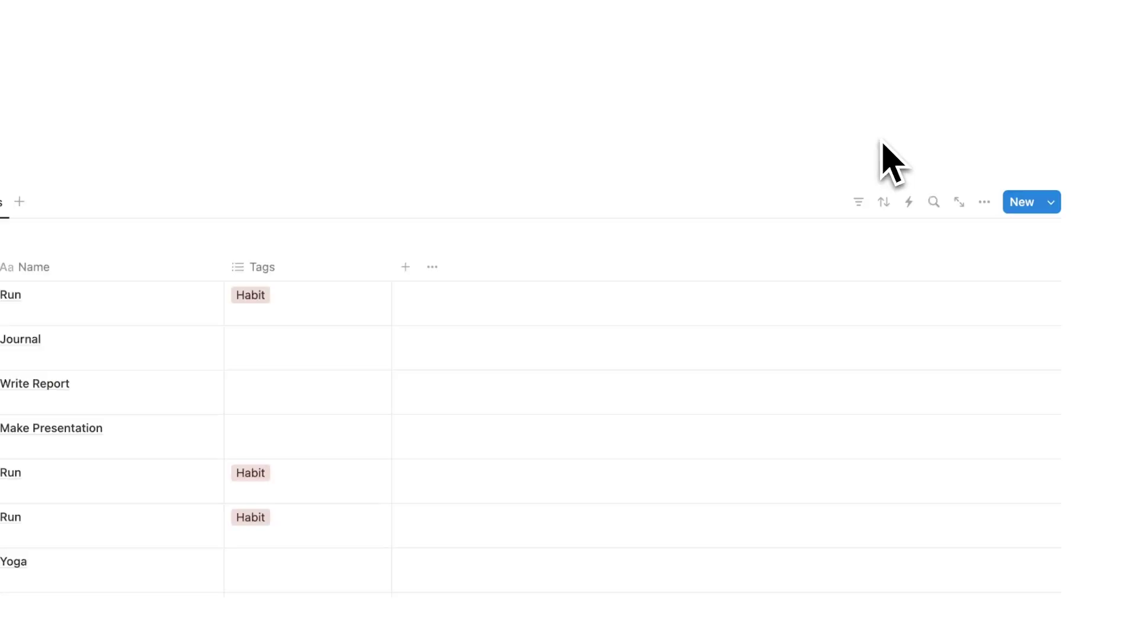
Filter the Habits view to tasks whose Tags contain Habit
left_click(862, 201)
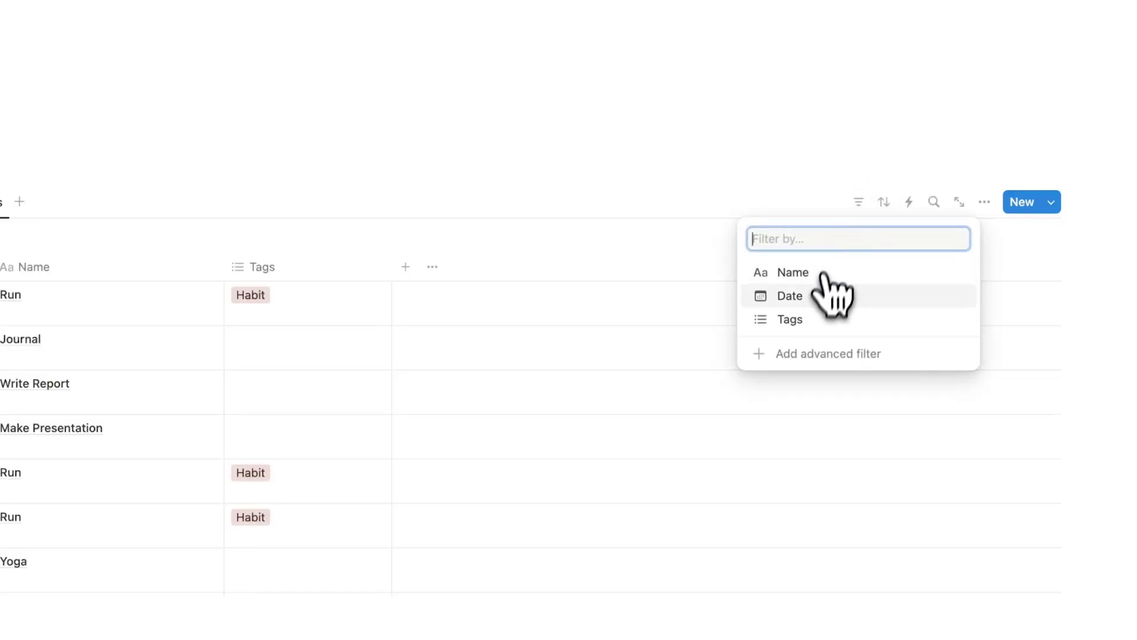
left_click(825, 330)
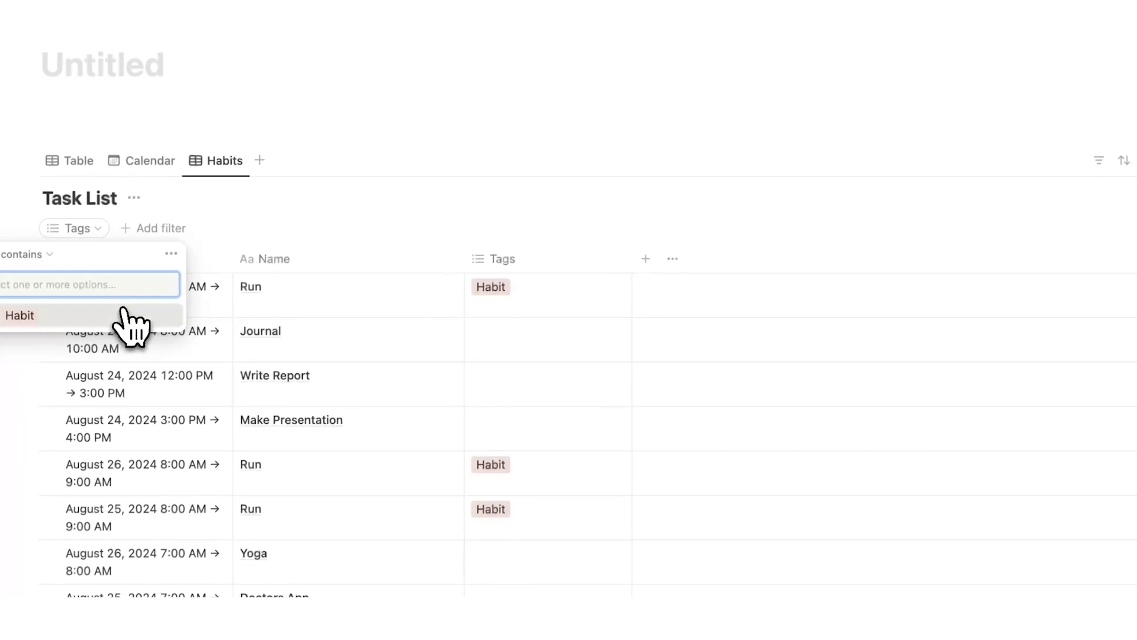
left_click(100, 320)
left_click(314, 137)
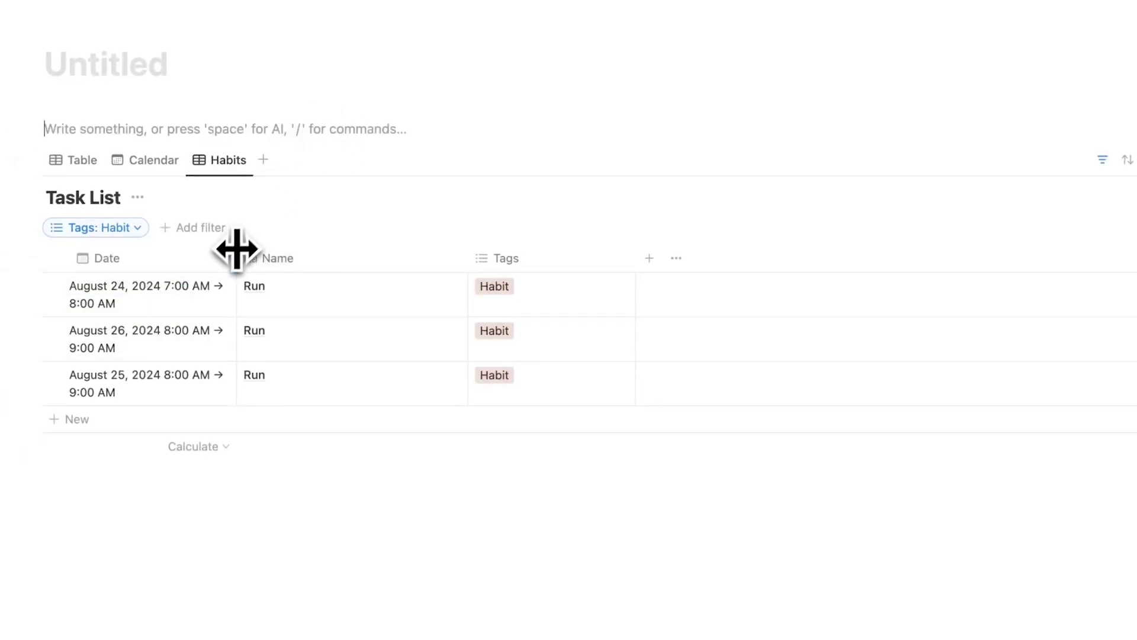
Widen the Date column and set the Name column's calculation to Count all
left_click_drag(237, 249, 298, 255)
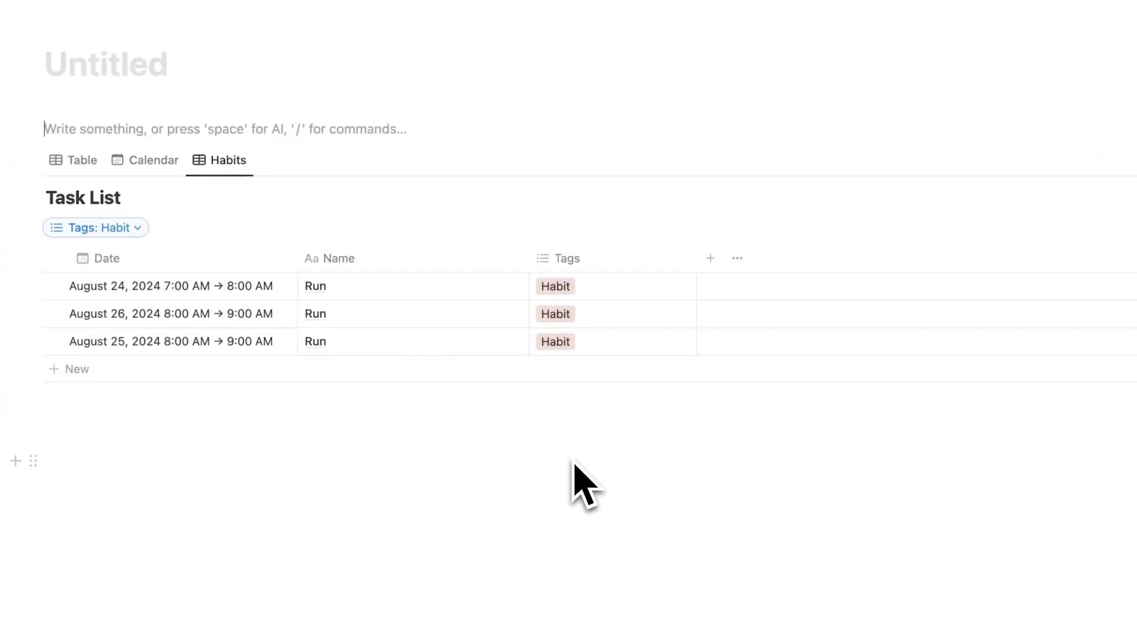
mouse_move(455, 428)
left_click(427, 404)
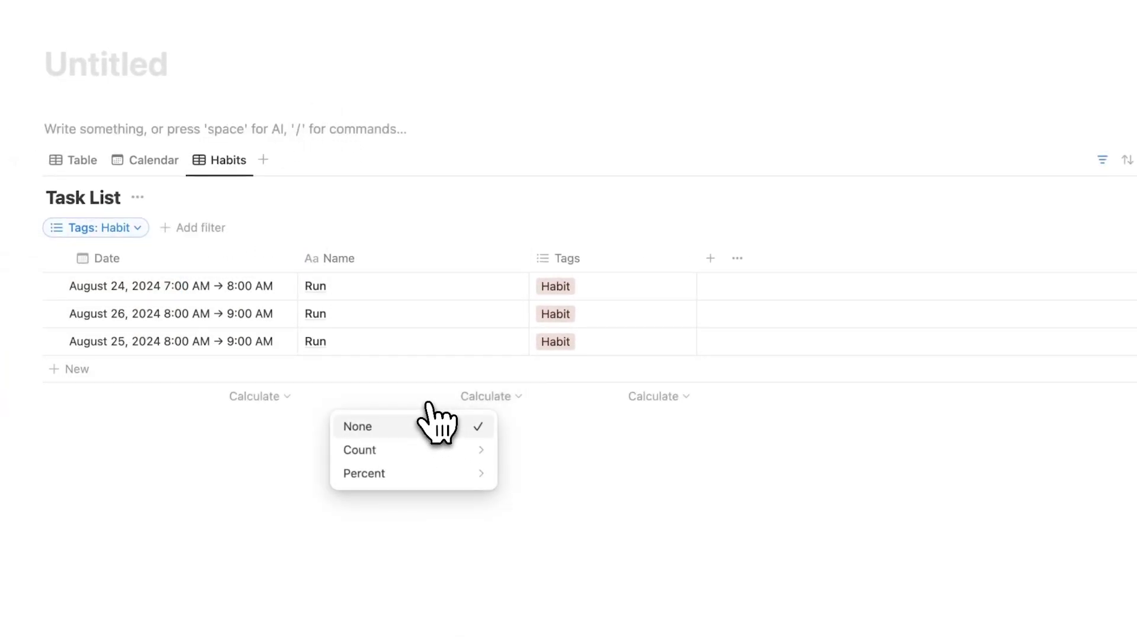
mouse_move(428, 448)
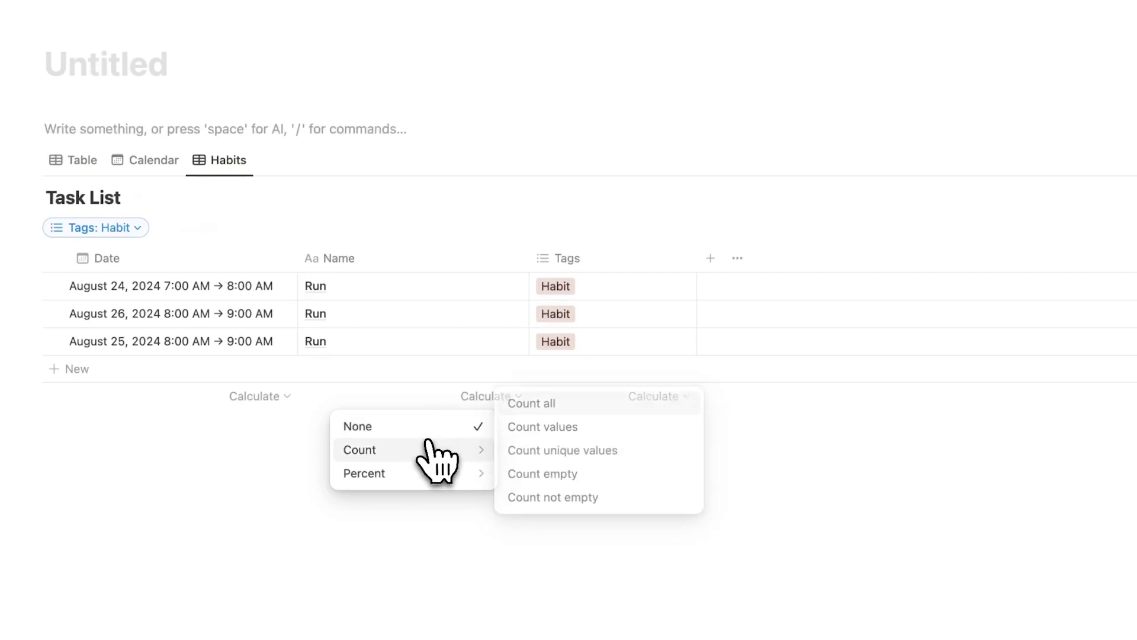
left_click(541, 408)
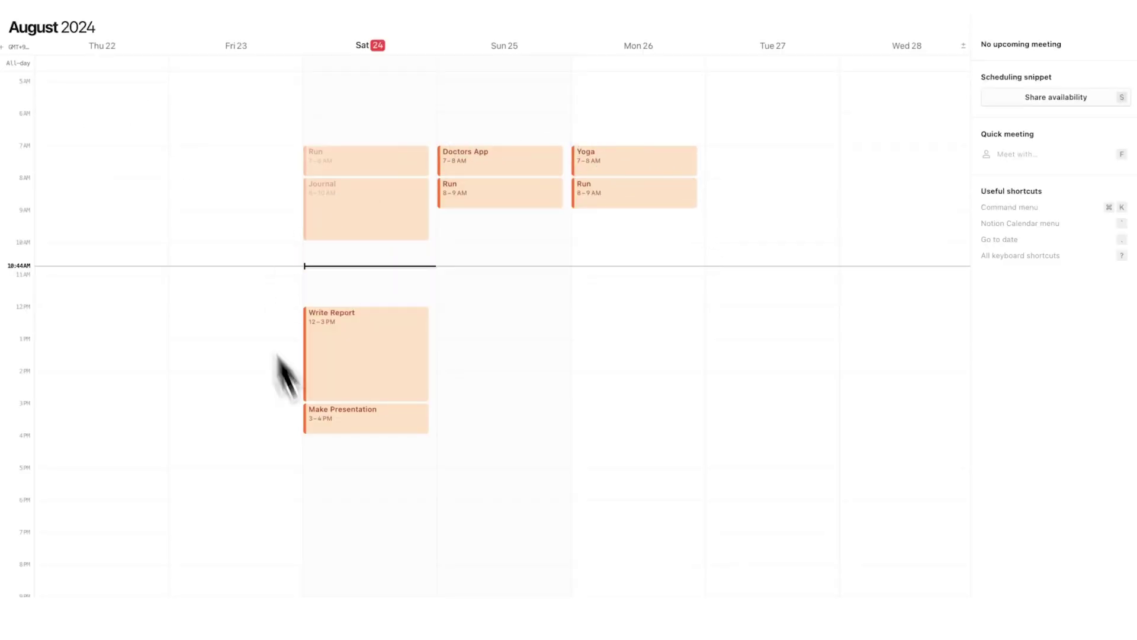
Check the details of the Doctors App, Yoga, Sunday Run and Monday Run events
left_click(546, 166)
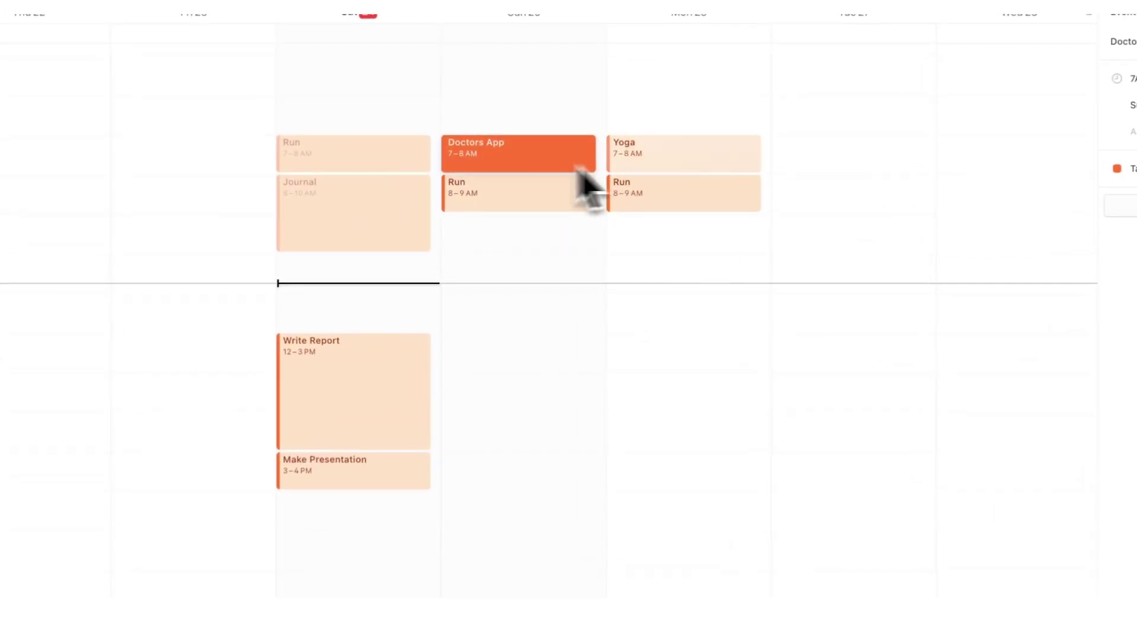
left_click(632, 166)
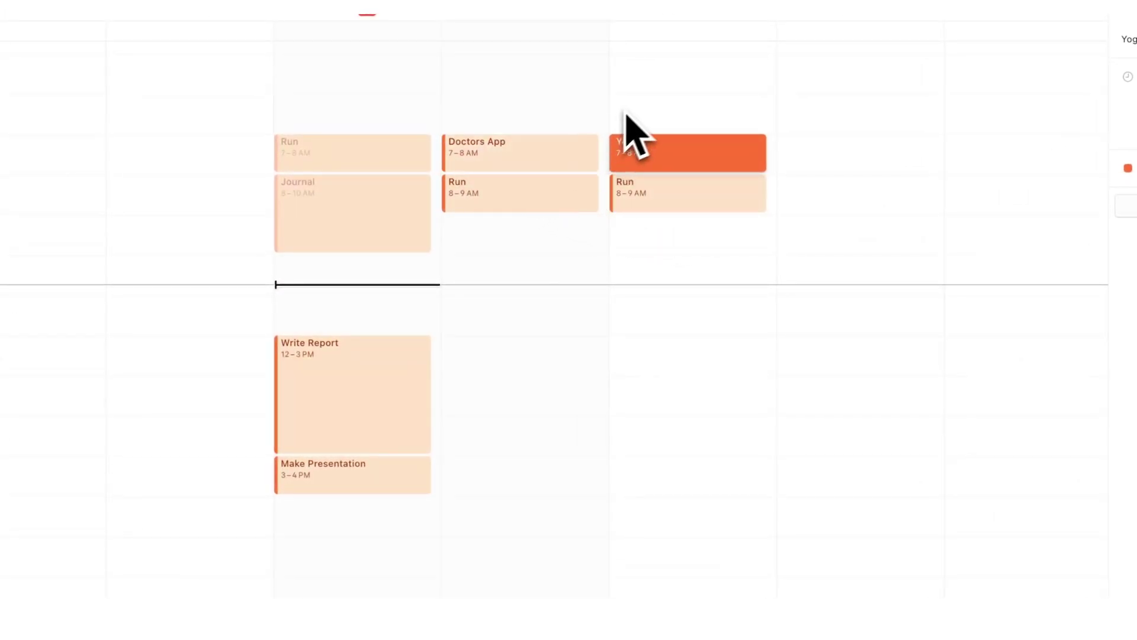
key("Escape")
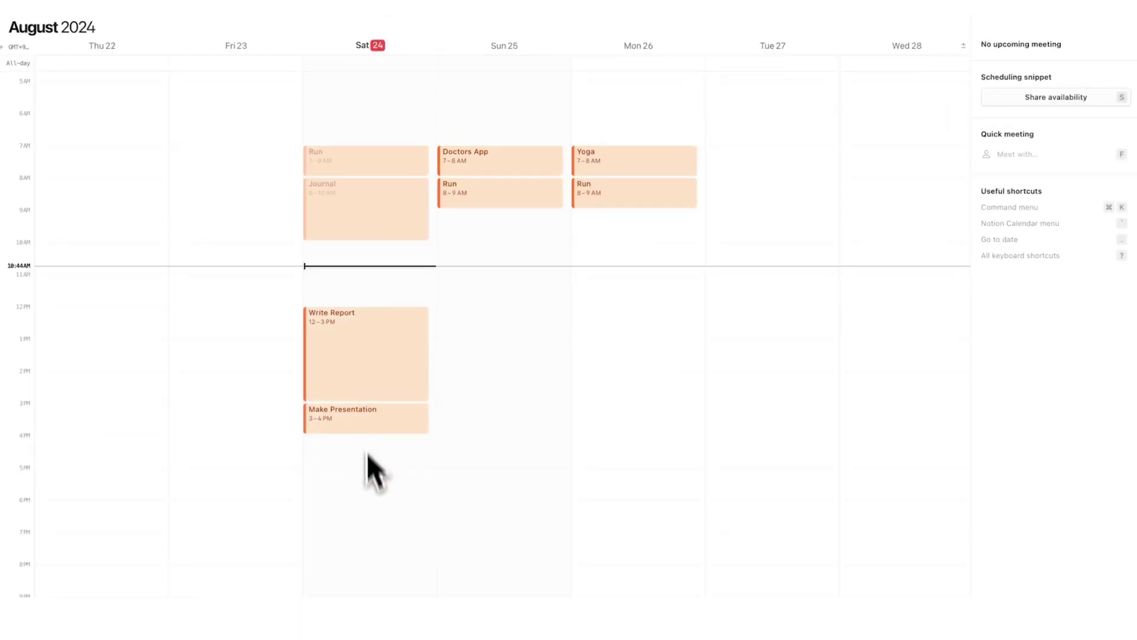
left_click(527, 198)
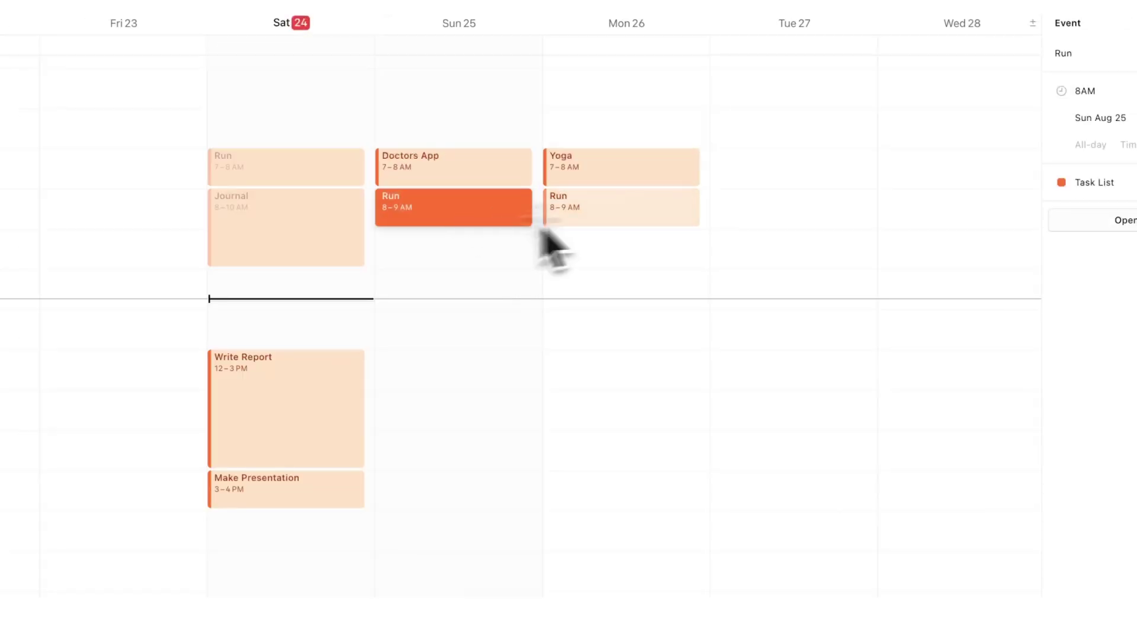
left_click(672, 198)
key("Escape")
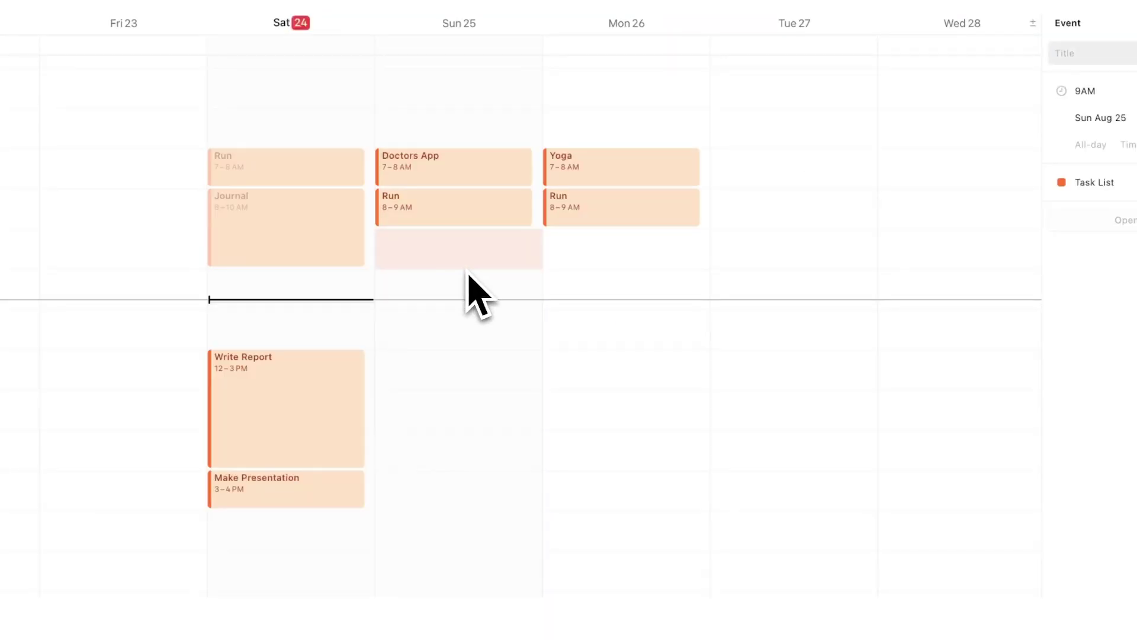
Add a Reading 30 Minutes event on Sunday 25 running 9 to 9:30 AM
type("Reading 30 Minutes")
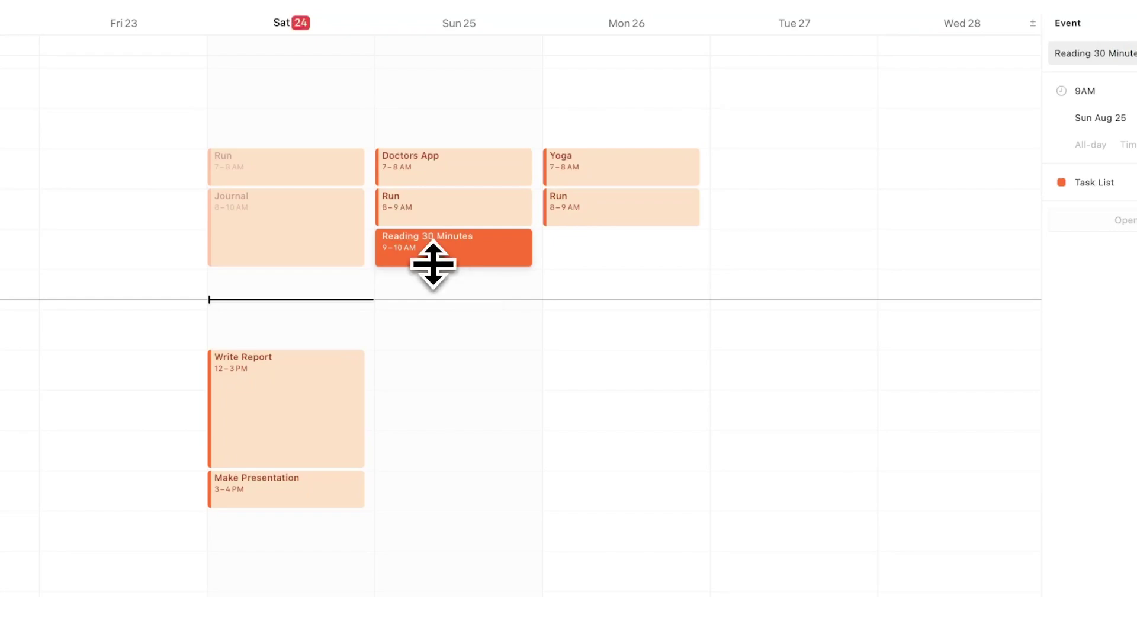
left_click_drag(433, 265, 435, 251)
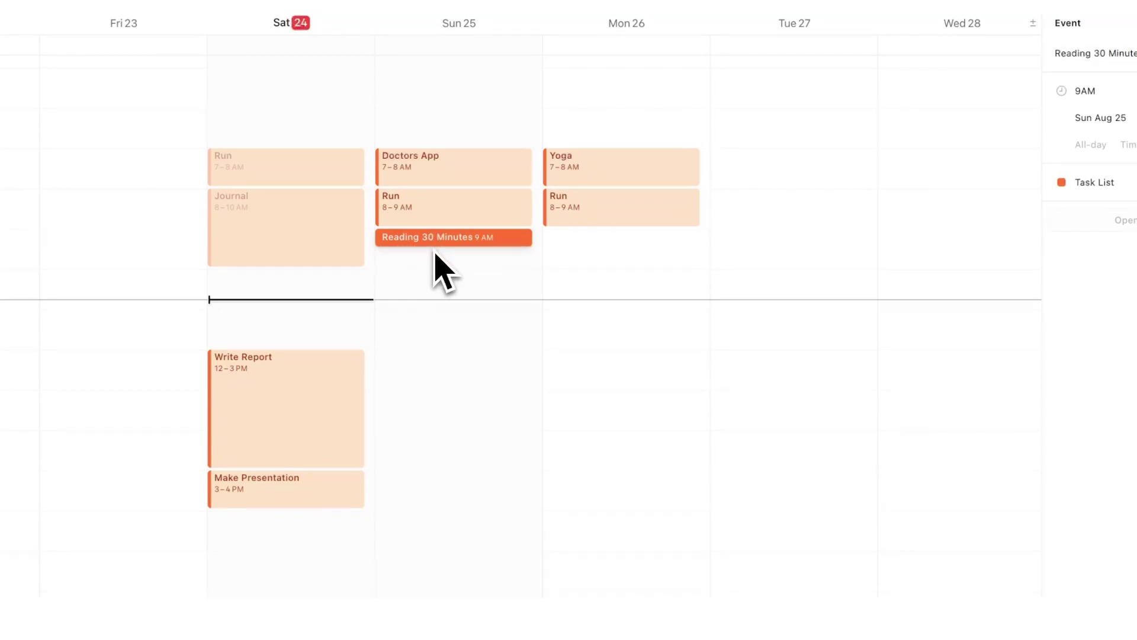
key("Escape")
From the month calendar, tag the Reading 30 Minutes task as Habit
key("m")
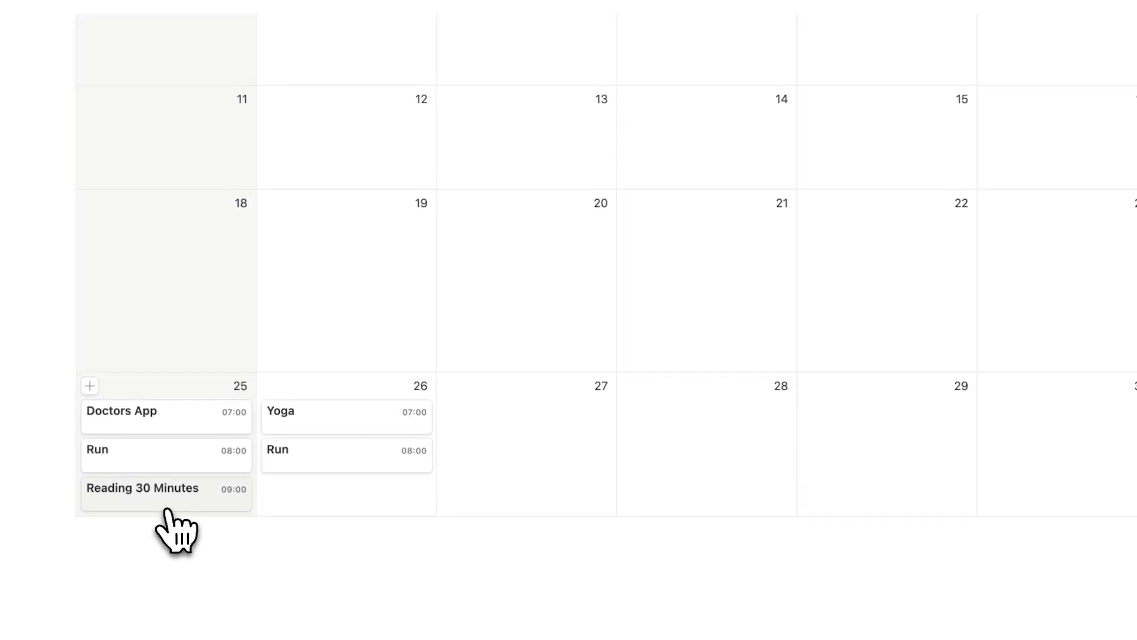
left_click(175, 508)
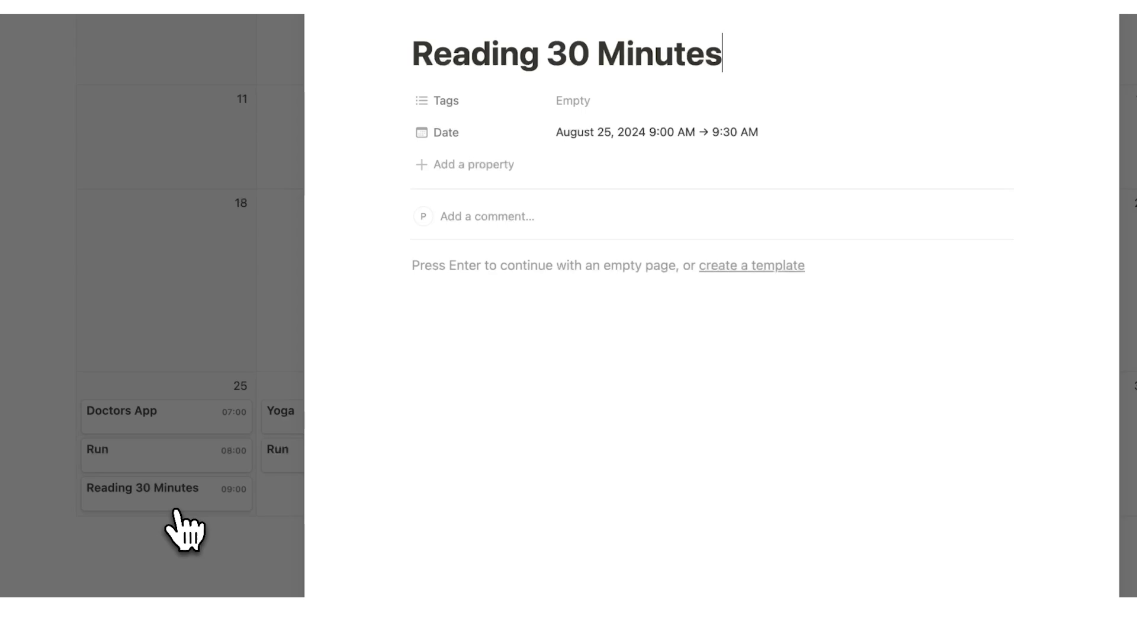
left_click(569, 100)
left_click(544, 231)
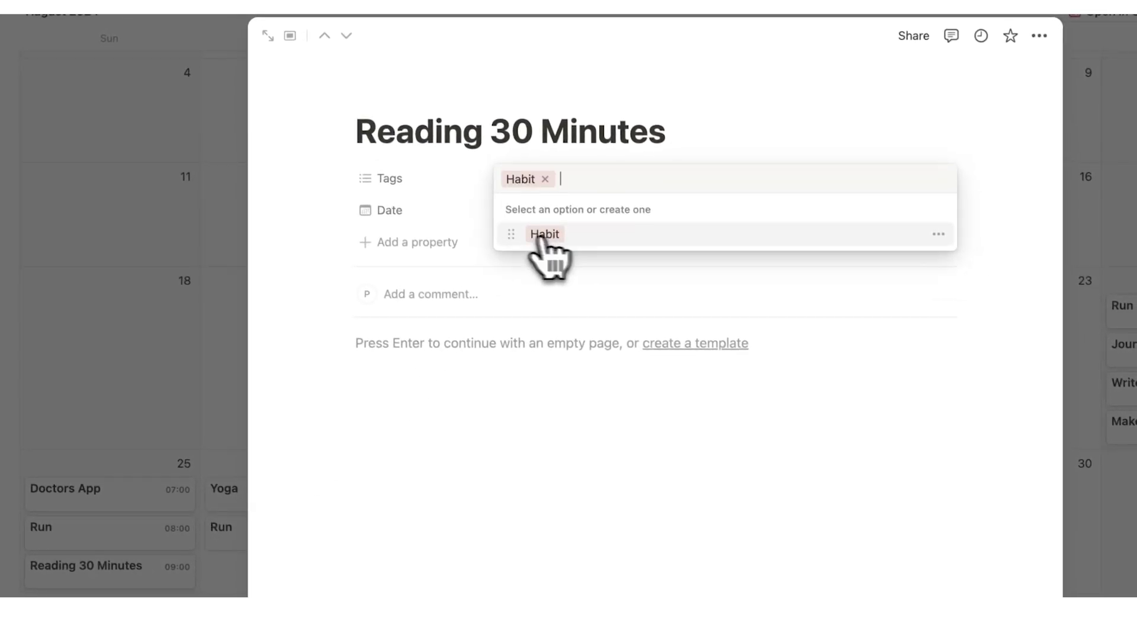
left_click(173, 207)
left_click(157, 226)
scroll(449, 374, "up", 3)
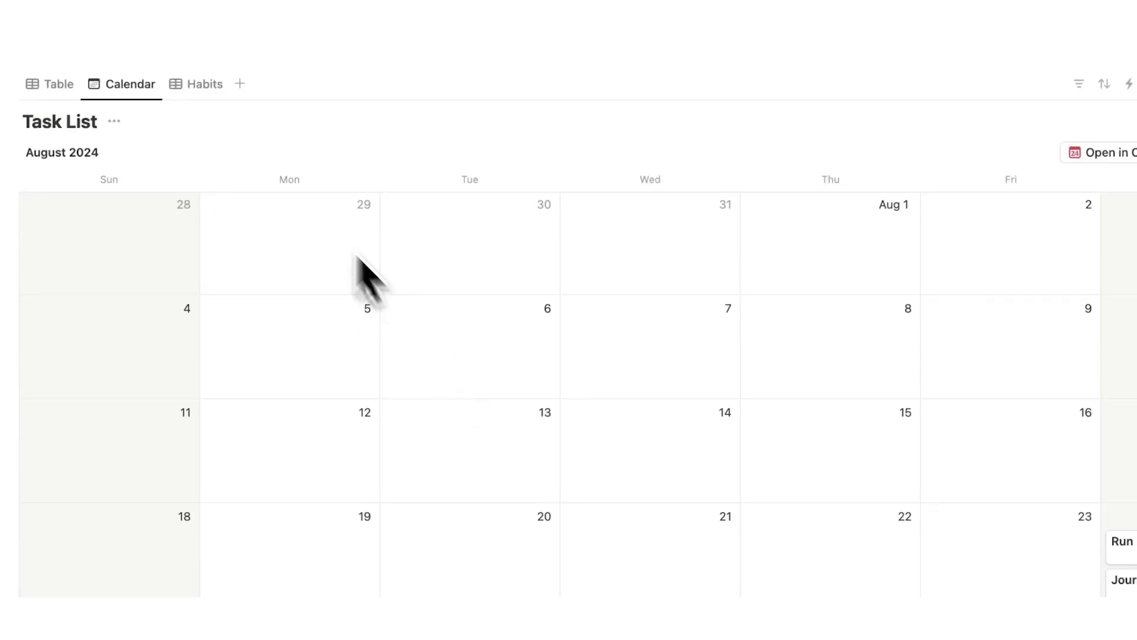
Group the Habits view by Name, keeping Reading 30 Minutes' Habit tag
left_click(219, 10)
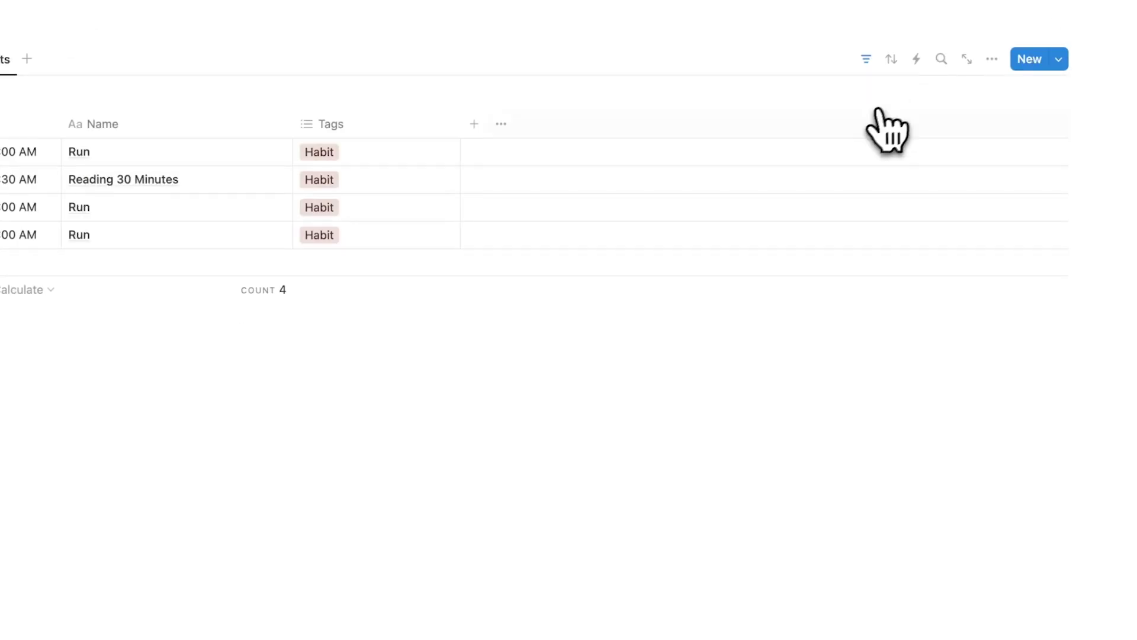
left_click(988, 62)
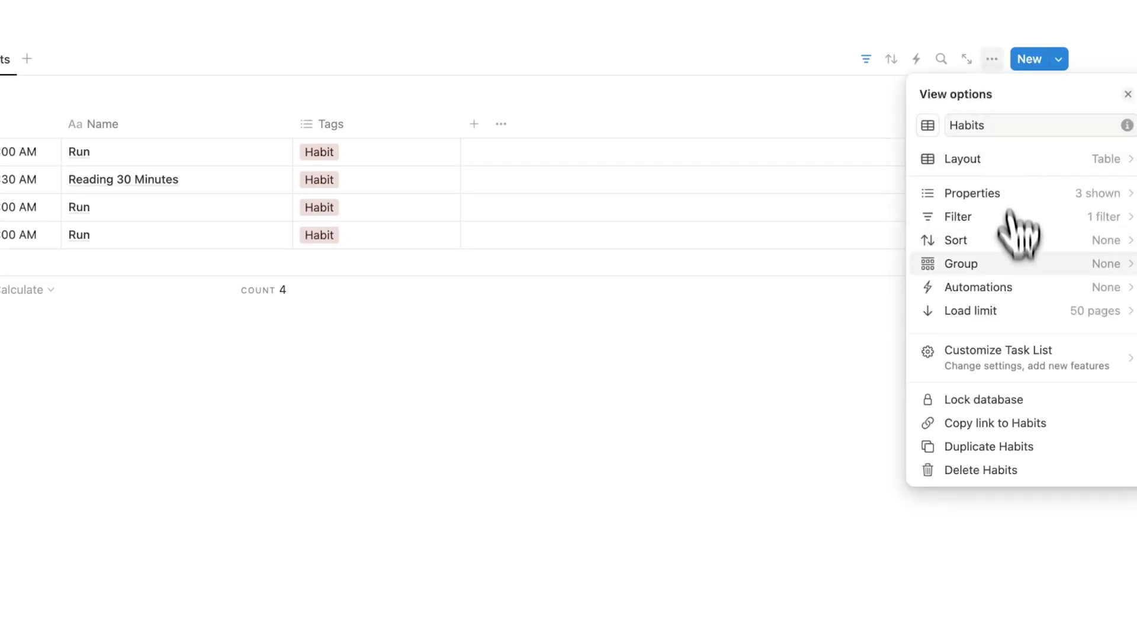
left_click(1010, 266)
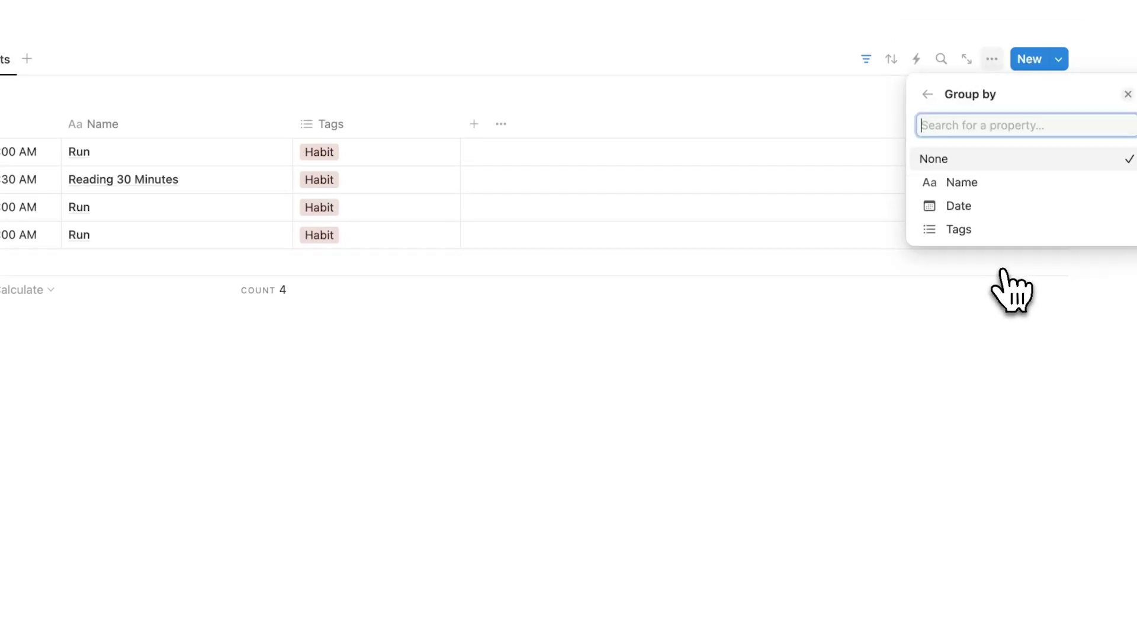
left_click(991, 188)
left_click(614, 469)
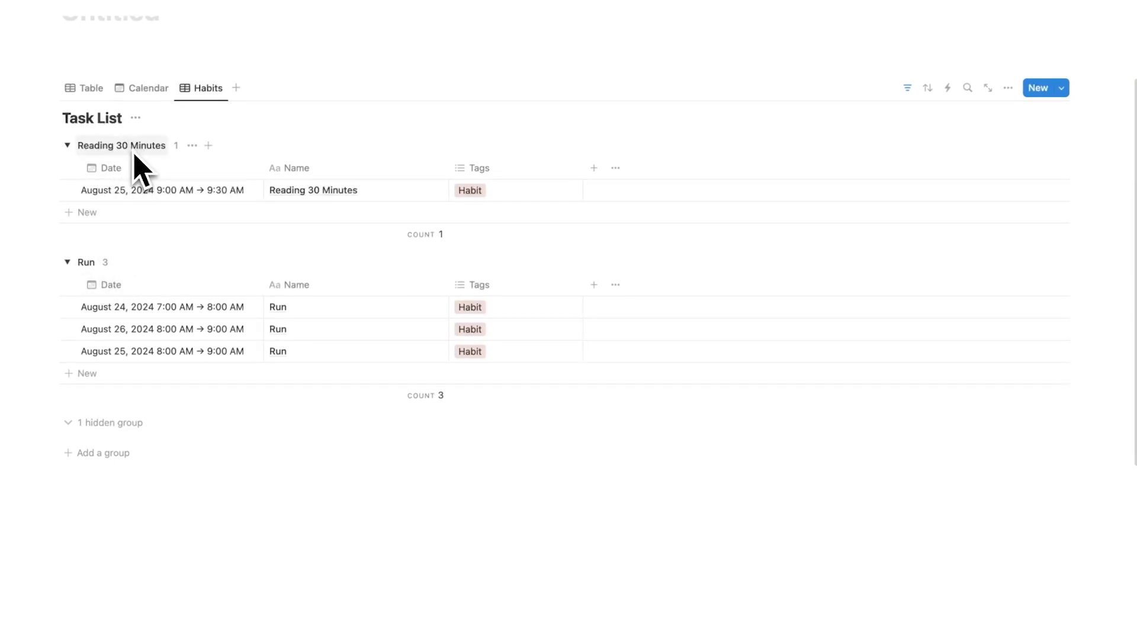
left_click(477, 192)
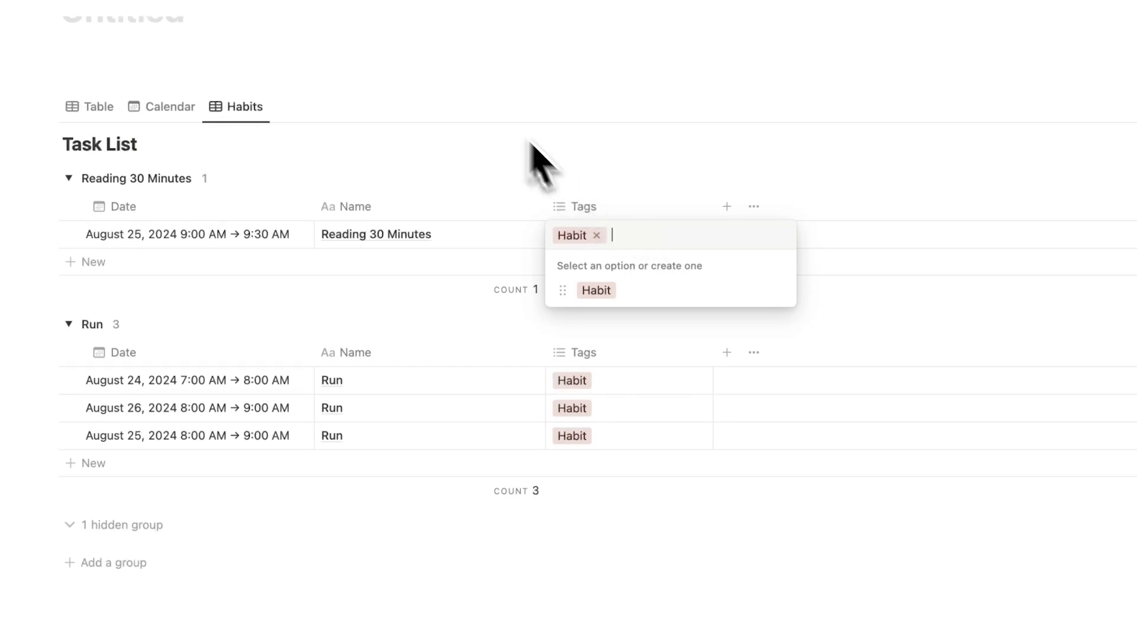
key("Escape")
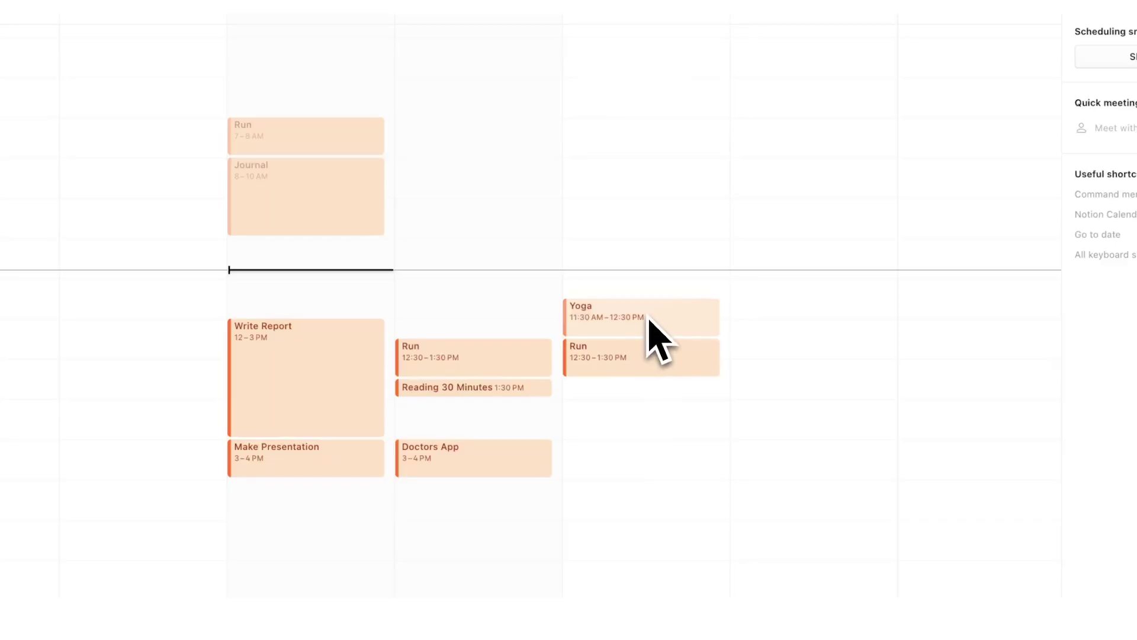
Drag Monday's Yoga event up to the 11 AM–12 PM slot
left_click_drag(653, 338, 652, 137)
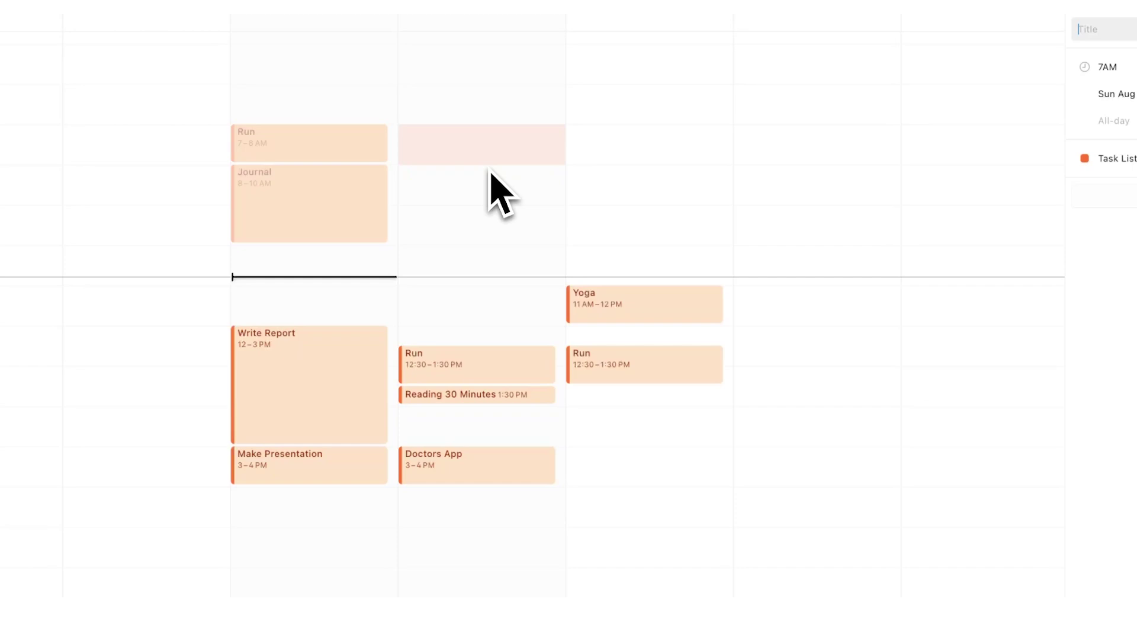
Title the Sunday 7 AM block ETSY BLOCK, stretch it to 9 AM, and view Monday's block
type("ETSY S")
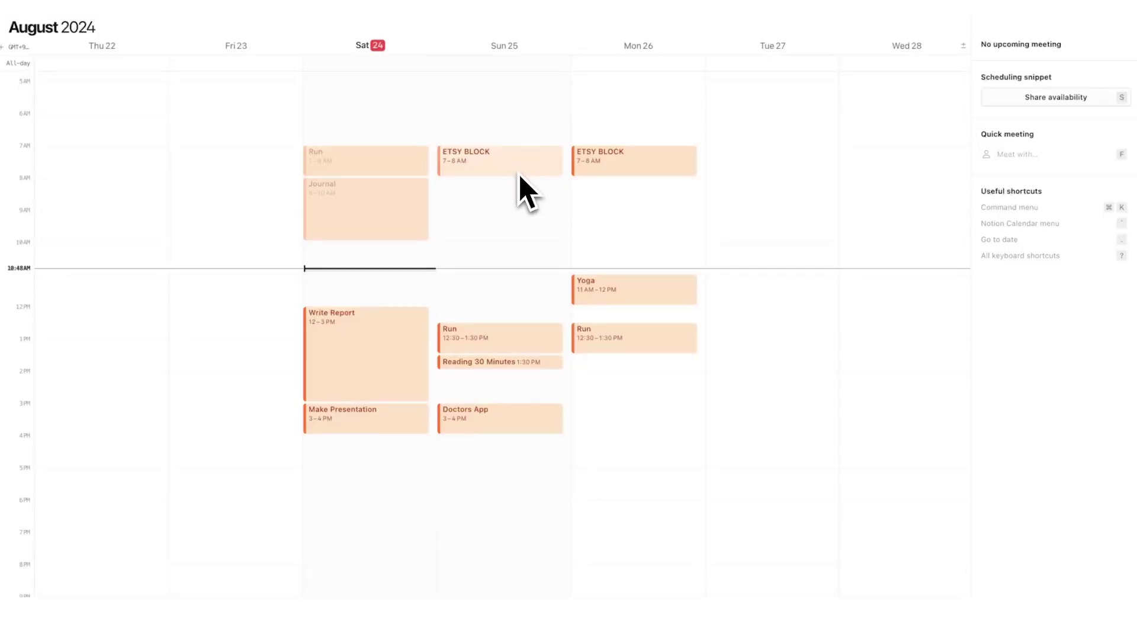
left_click_drag(513, 183, 508, 241)
left_click(599, 201)
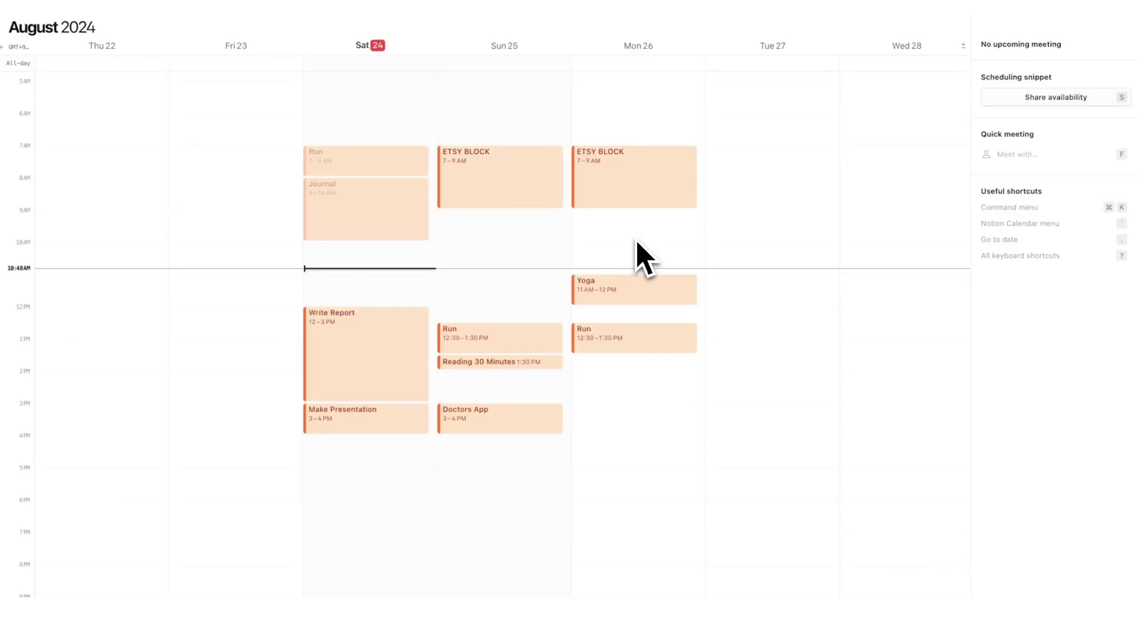
left_click(602, 195)
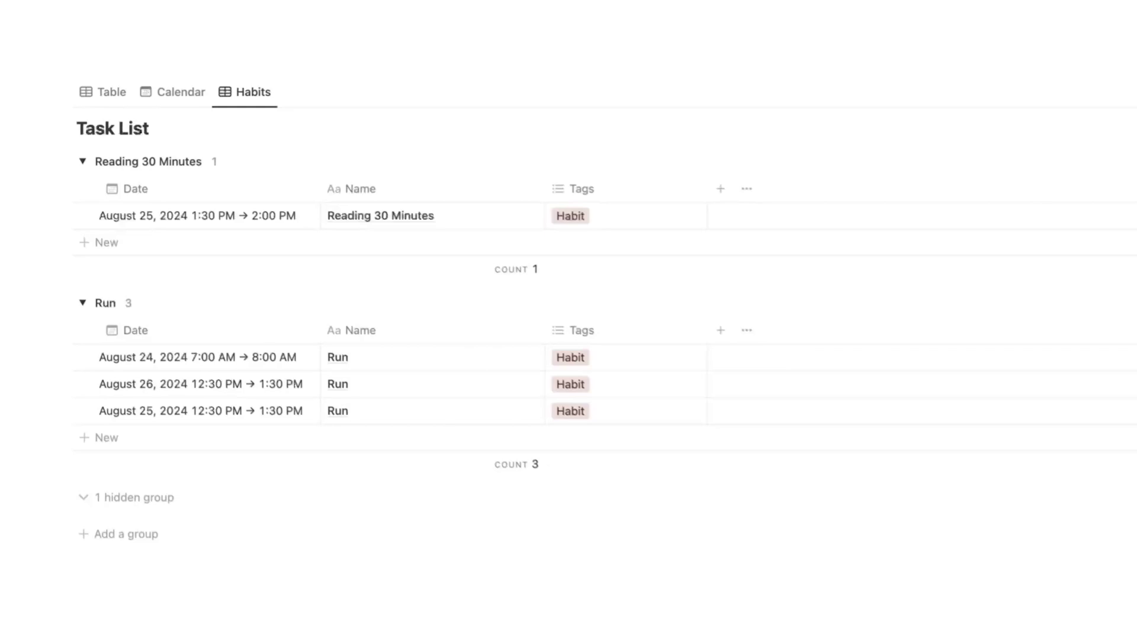
Start a /database block on a new line at the page bottom, then select Write Report
left_click(376, 286)
type("/da")
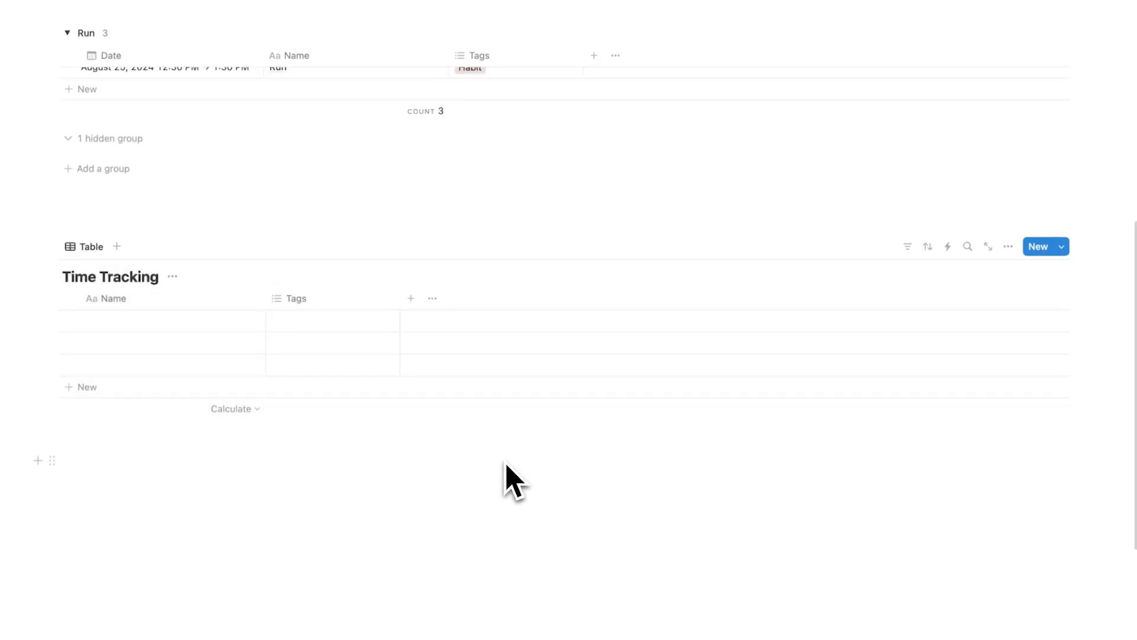
scroll(442, 338, "up", 5)
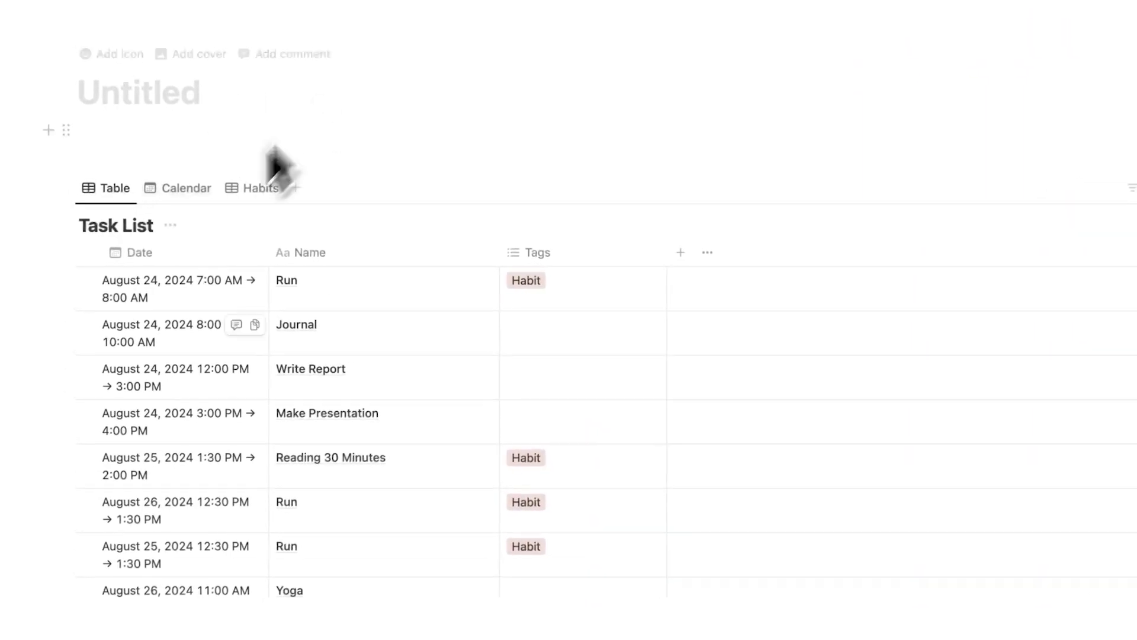
scroll(483, 386, "down", 2)
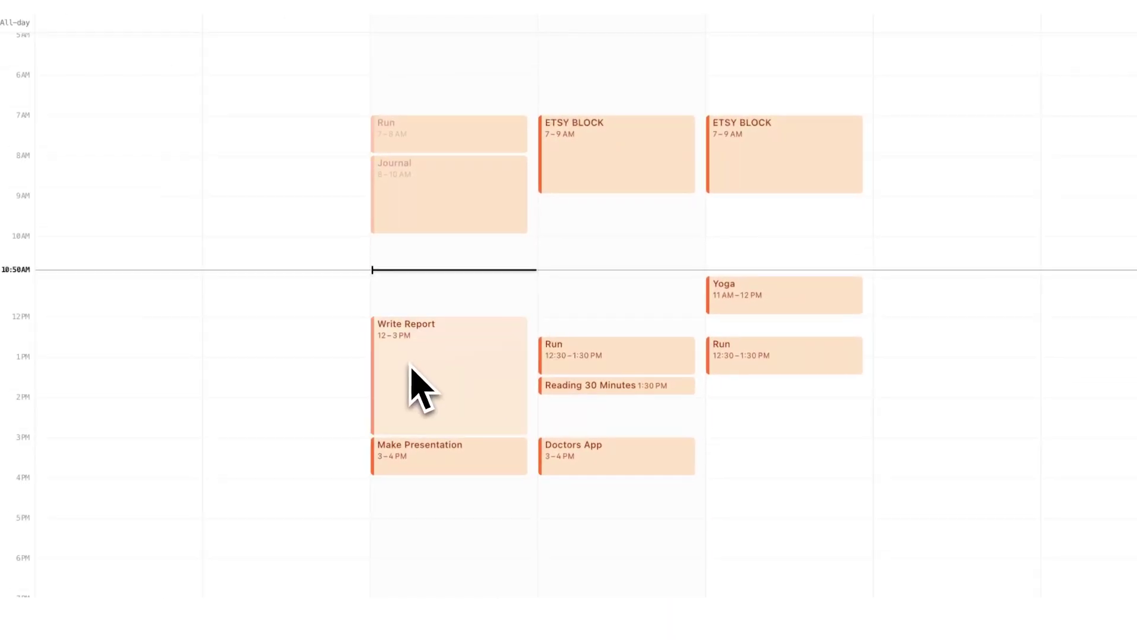
left_click(471, 367)
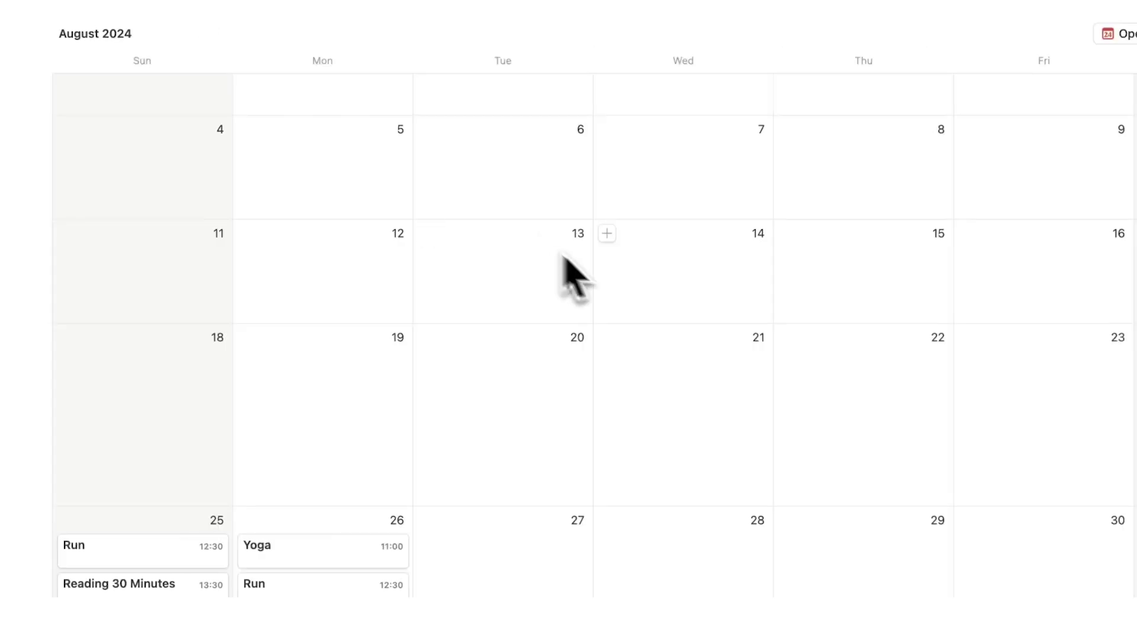
Add a Checkbox property from the Saturday Run page and tick it
left_click(1001, 320)
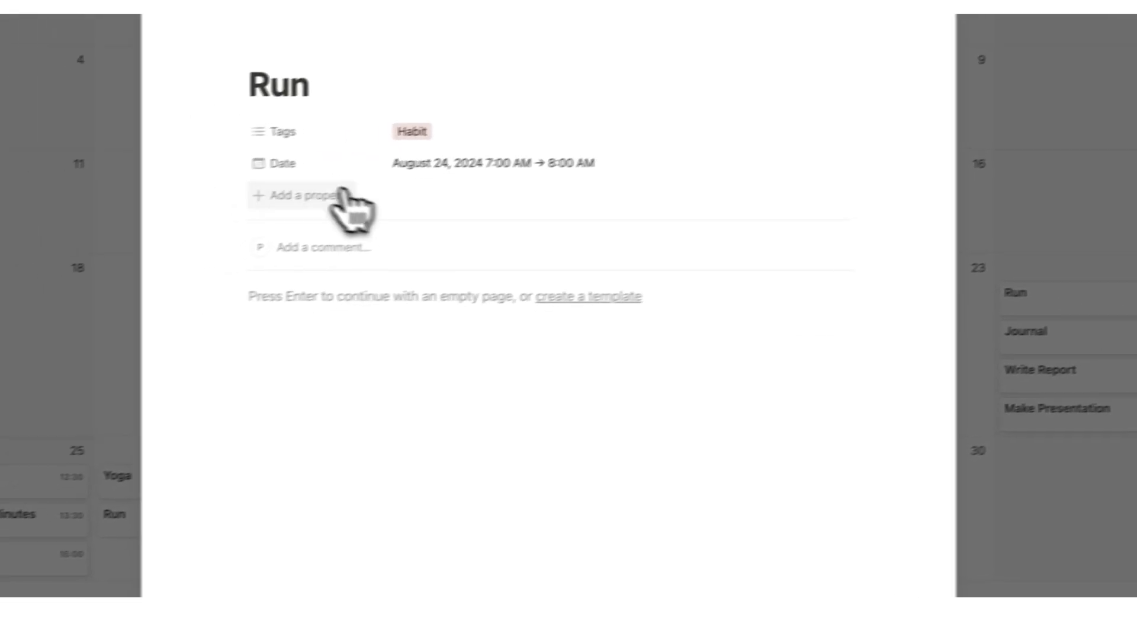
left_click(260, 212)
scroll(388, 379, "down", 2)
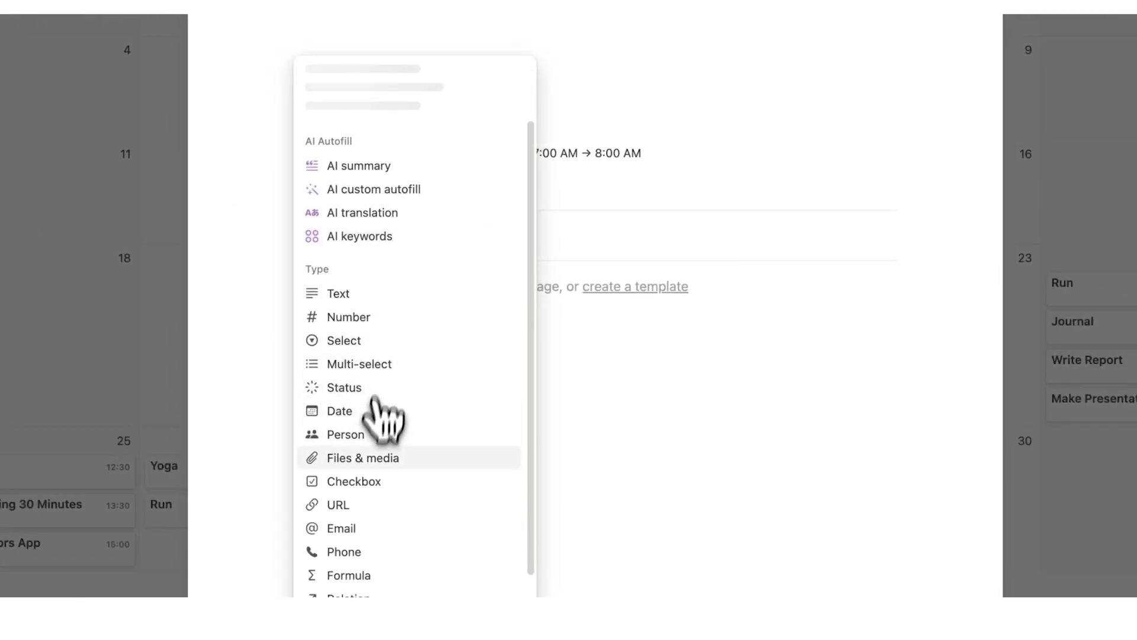
left_click(373, 481)
left_click(261, 261)
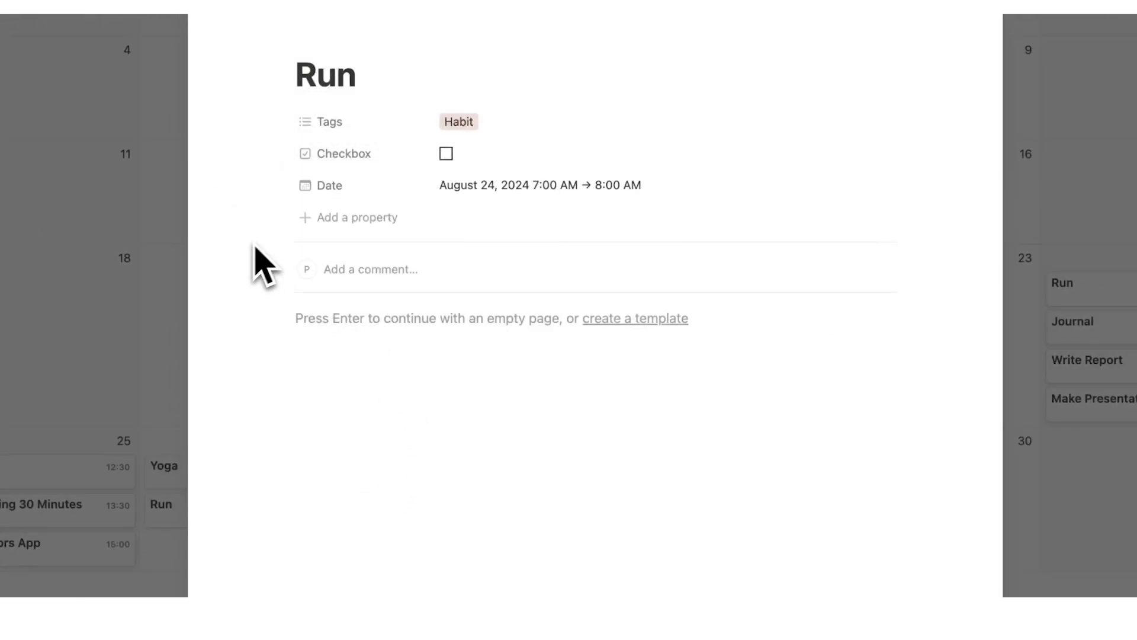
left_click(445, 154)
left_click(1078, 201)
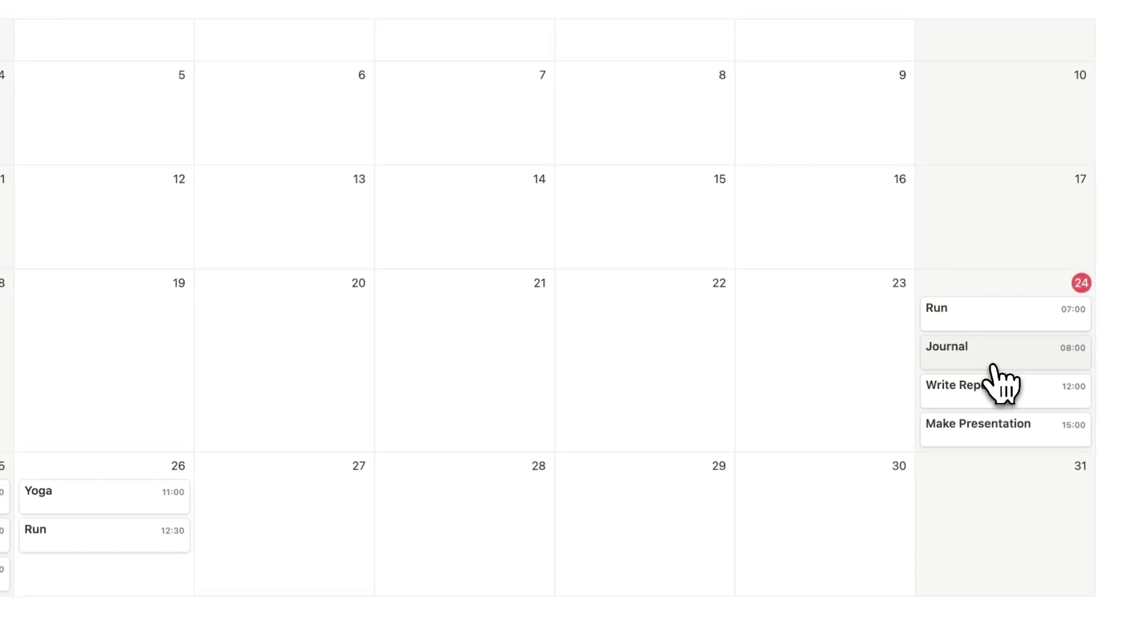
Tick the Journal task's Checkbox
left_click(1001, 354)
left_click(344, 196)
left_click(986, 217)
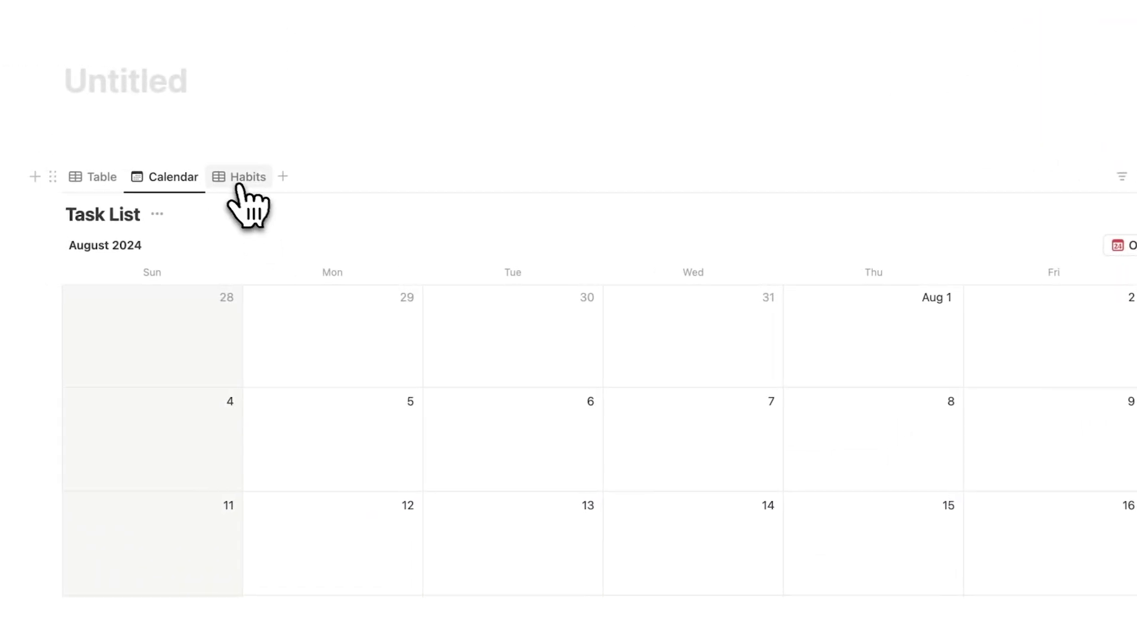
Duplicate the Table view as Time Track and filter it to Checkbox is Checked
right_click(77, 178)
left_click(130, 325)
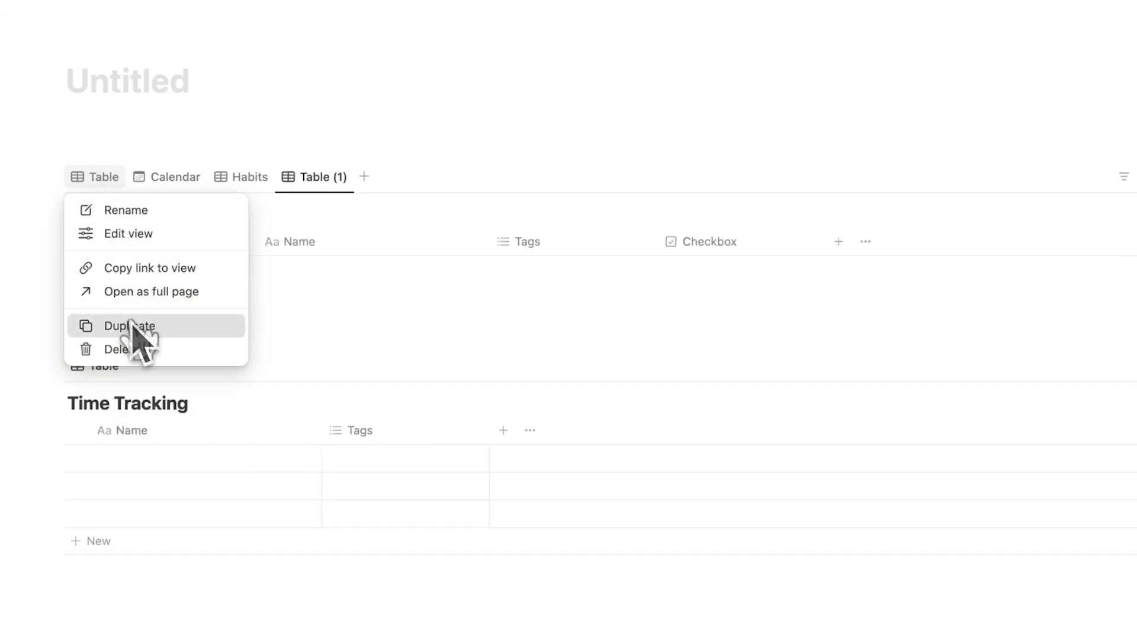
type("Time Track")
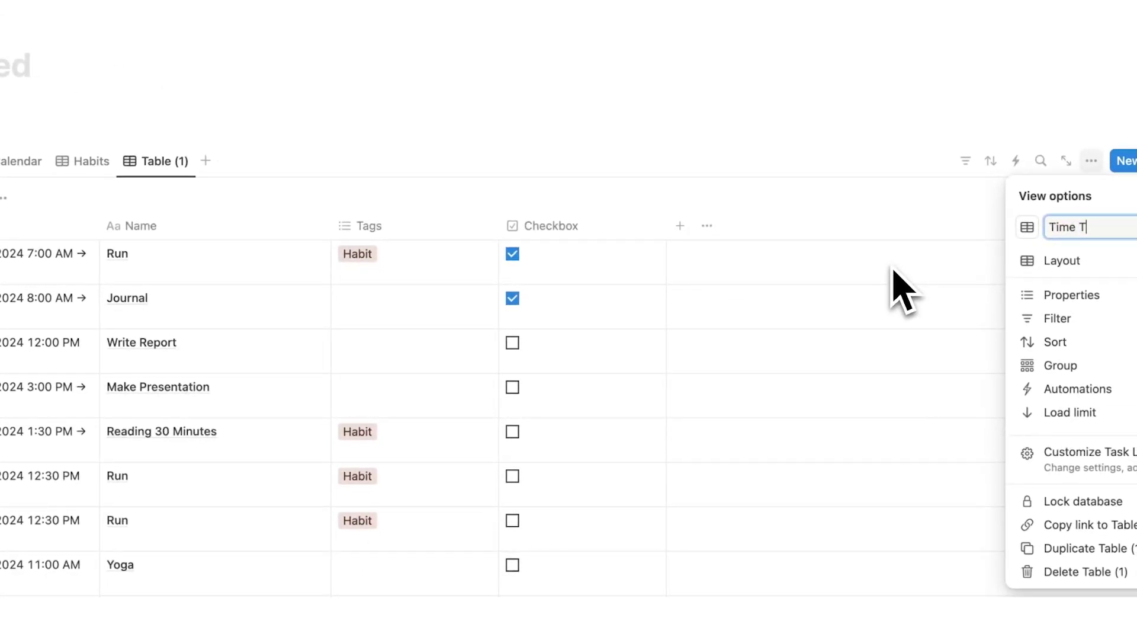
key("Return")
left_click(966, 160)
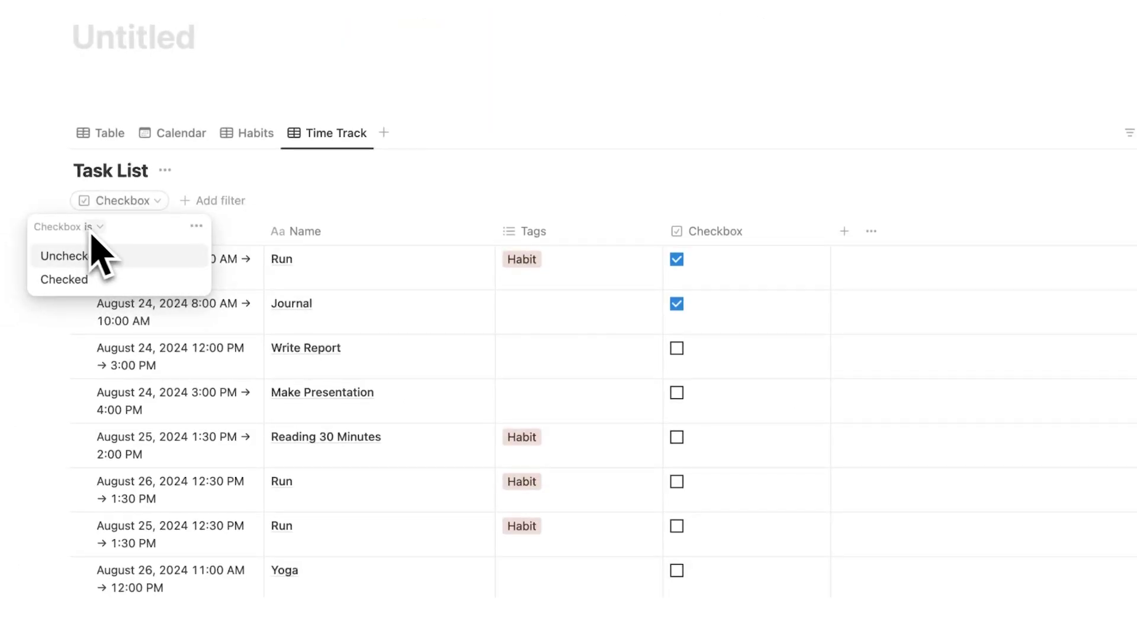
left_click(104, 277)
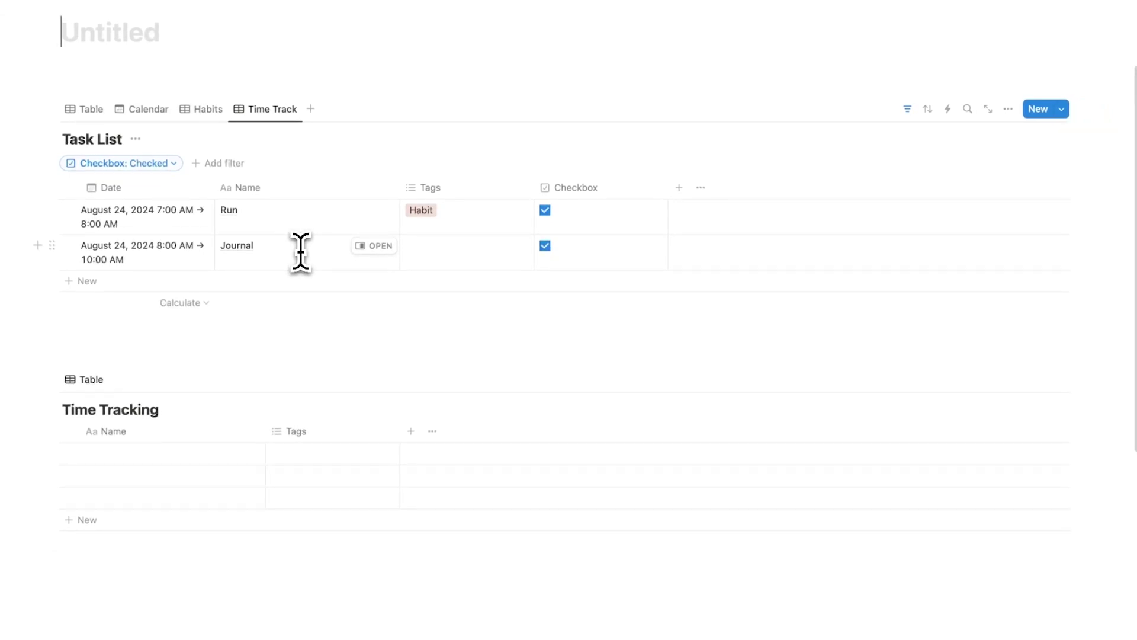
Narrow the Checkbox column and move it first, then place Date after Tags and resize it
left_click_drag(670, 193, 562, 188)
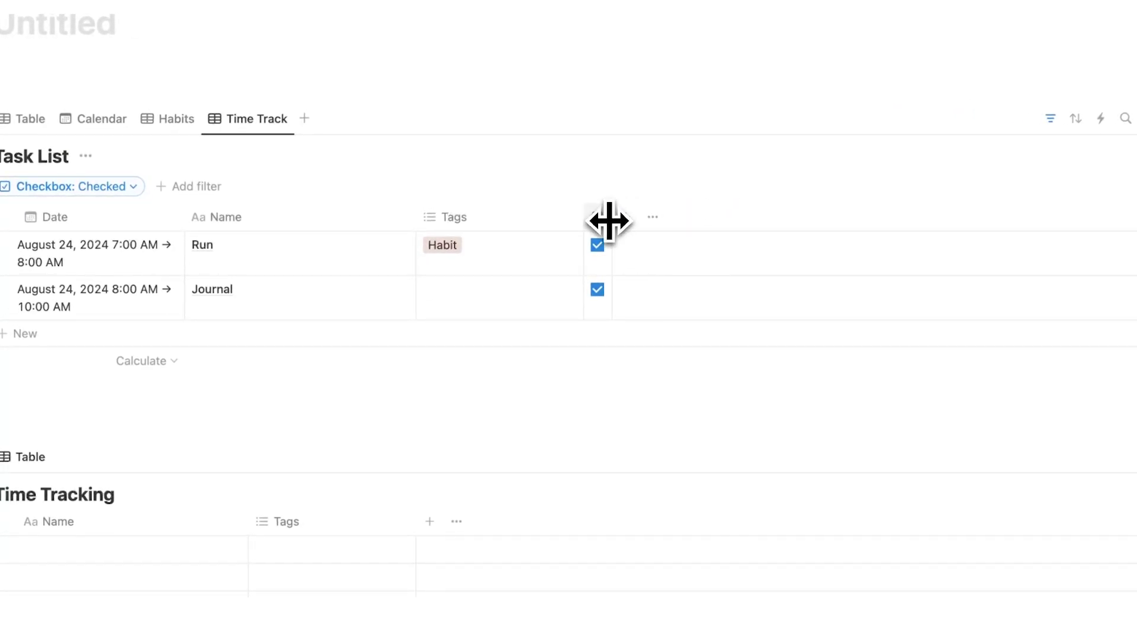
left_click_drag(609, 220, 89, 231)
left_click_drag(157, 239, 685, 237)
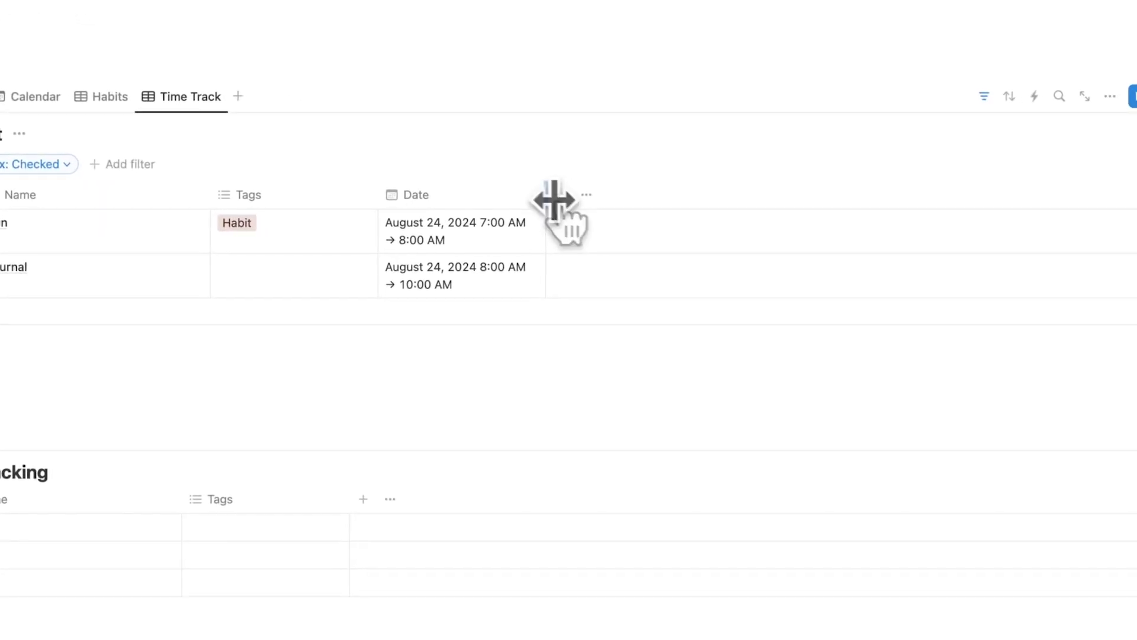
left_click_drag(554, 201, 713, 202)
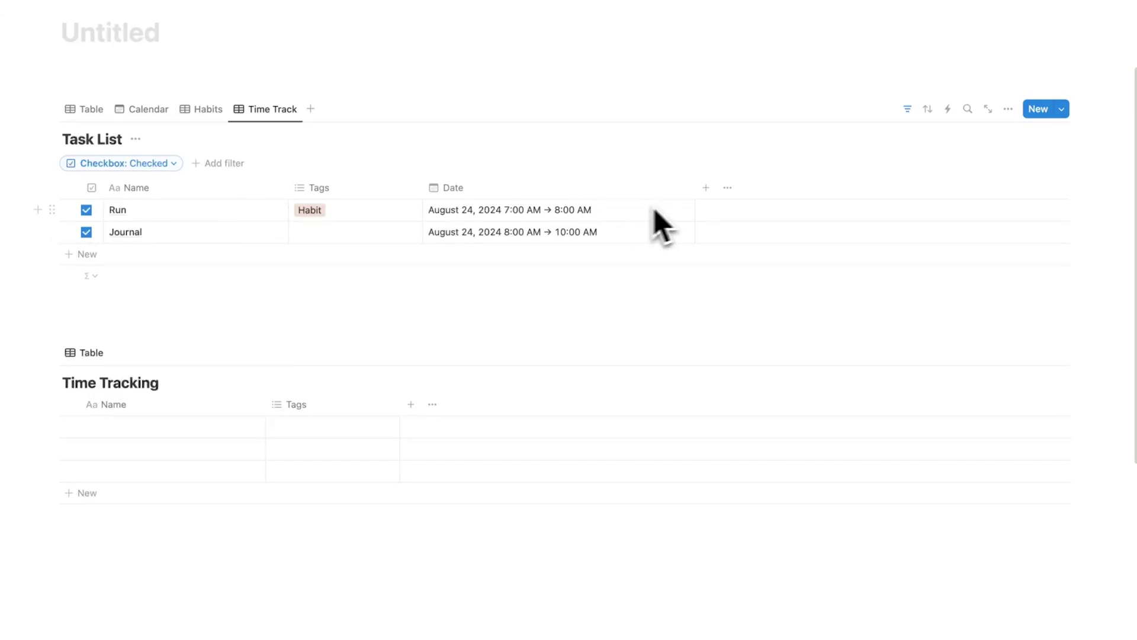
left_click_drag(694, 187, 637, 186)
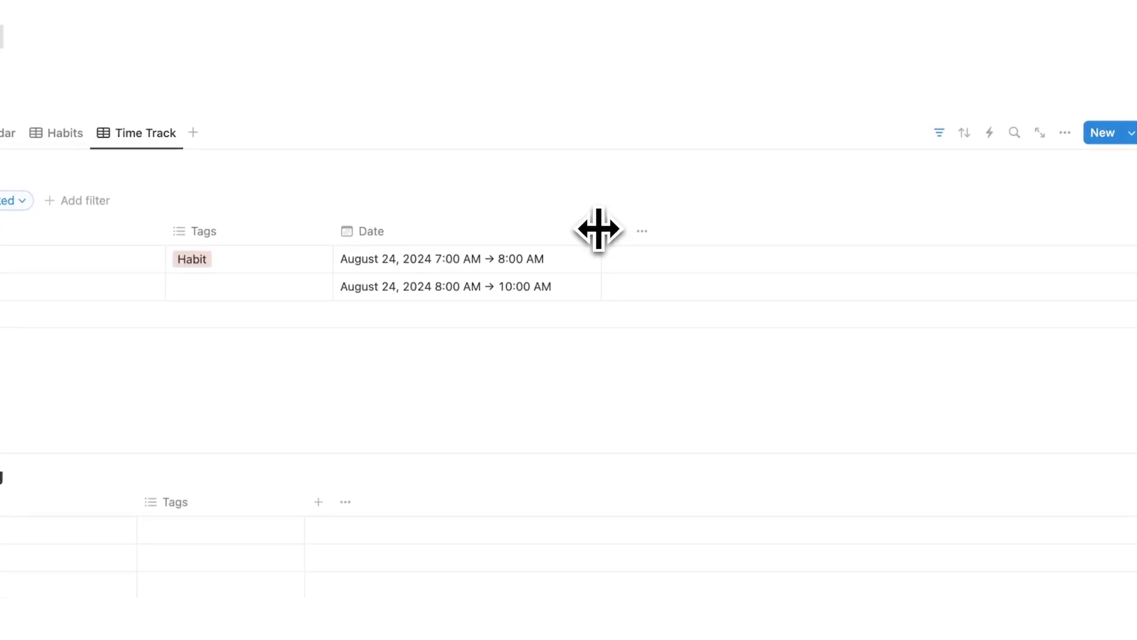
Add a Formula column using dateBetween(dateEnd(Date), dateStart(Date), "minutes")
left_click(614, 230)
scroll(1052, 309, "down", 10)
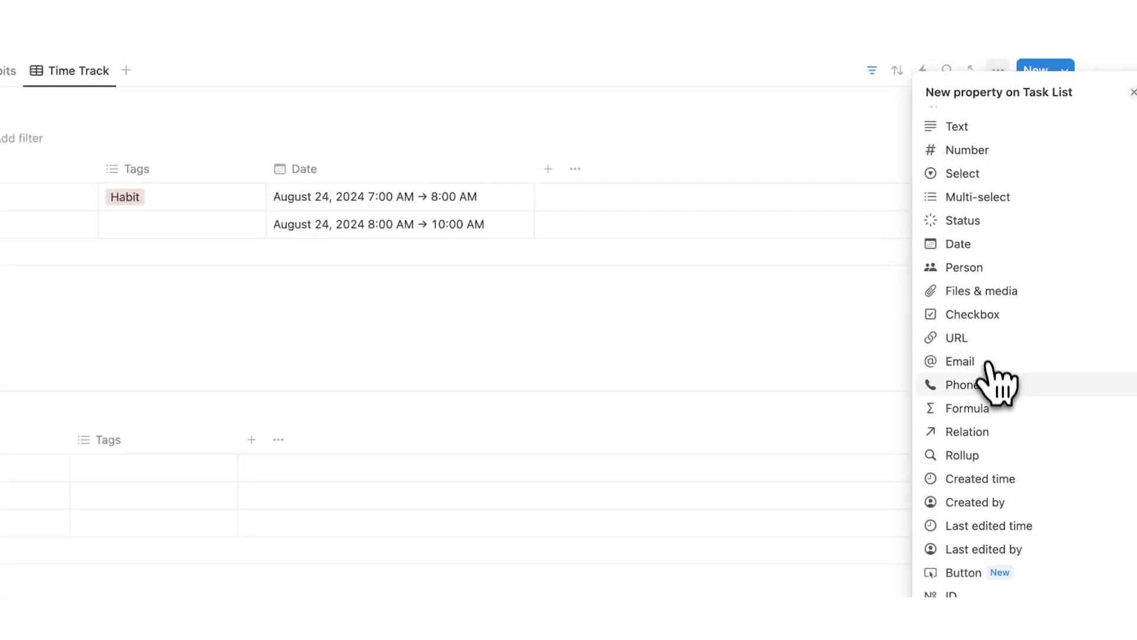
left_click(983, 409)
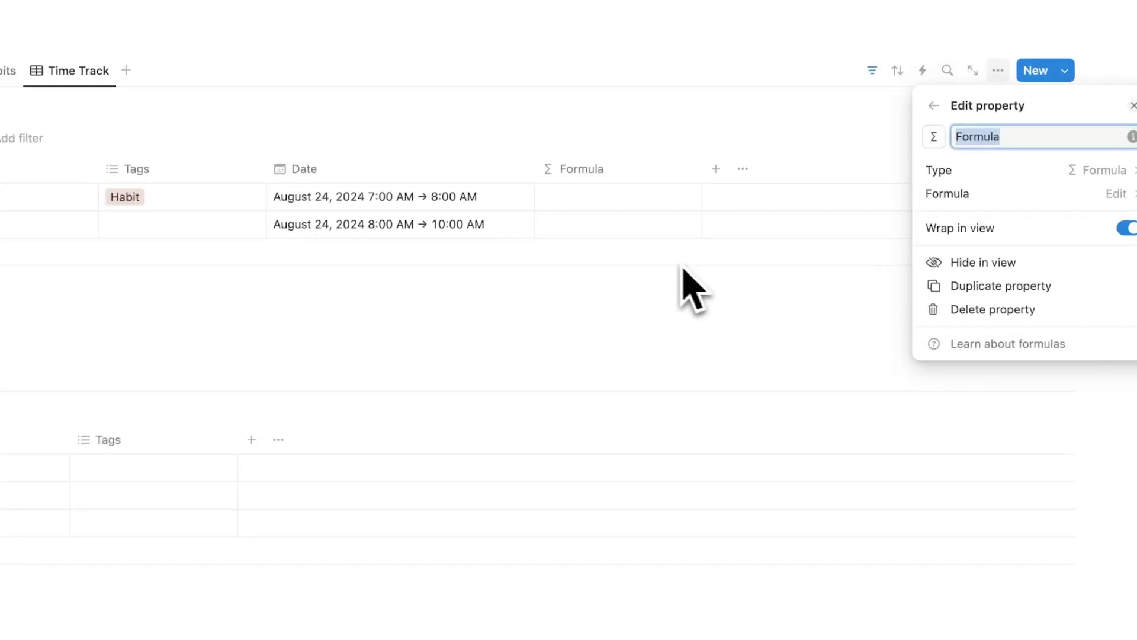
left_click(622, 277)
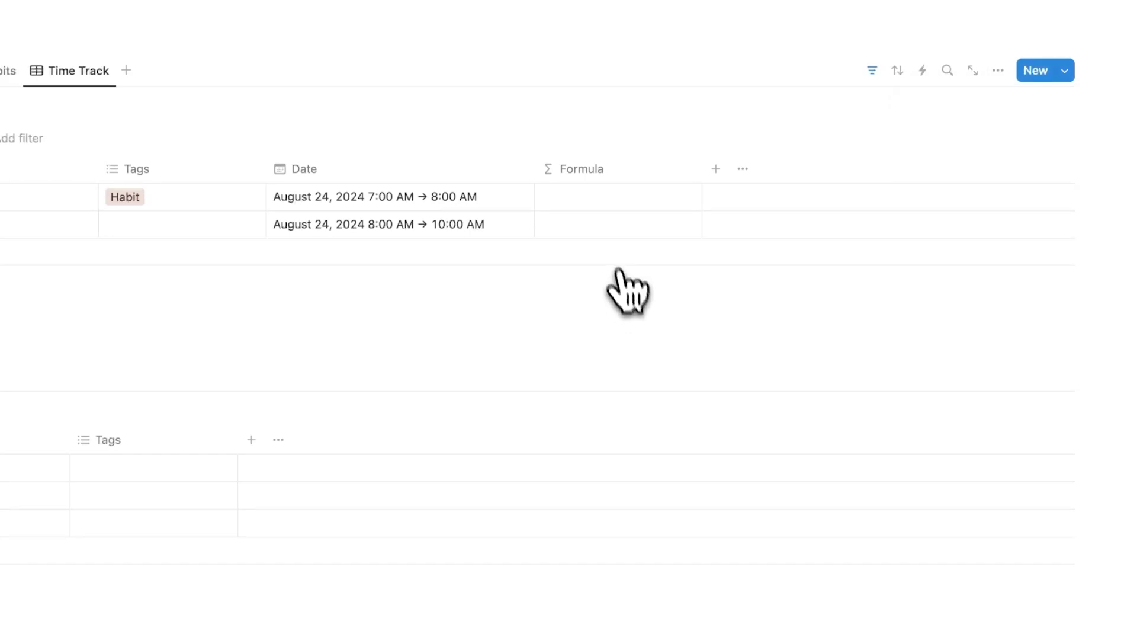
left_click(594, 205)
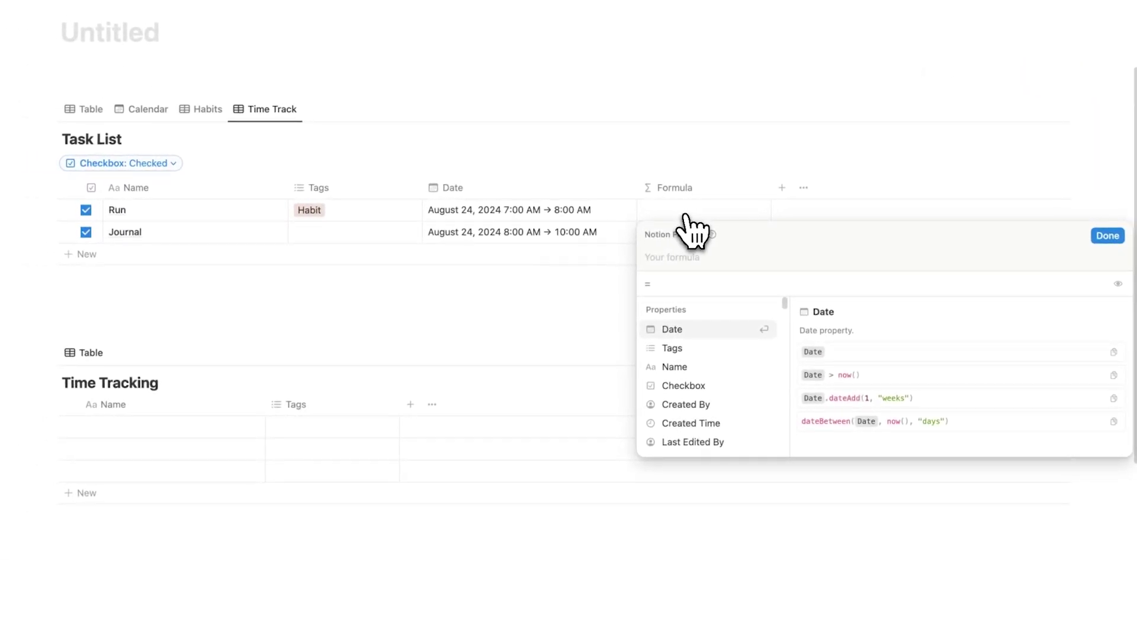
type("dateBetween(dateEnd(Date), dateStart(Date), \"minutes\")")
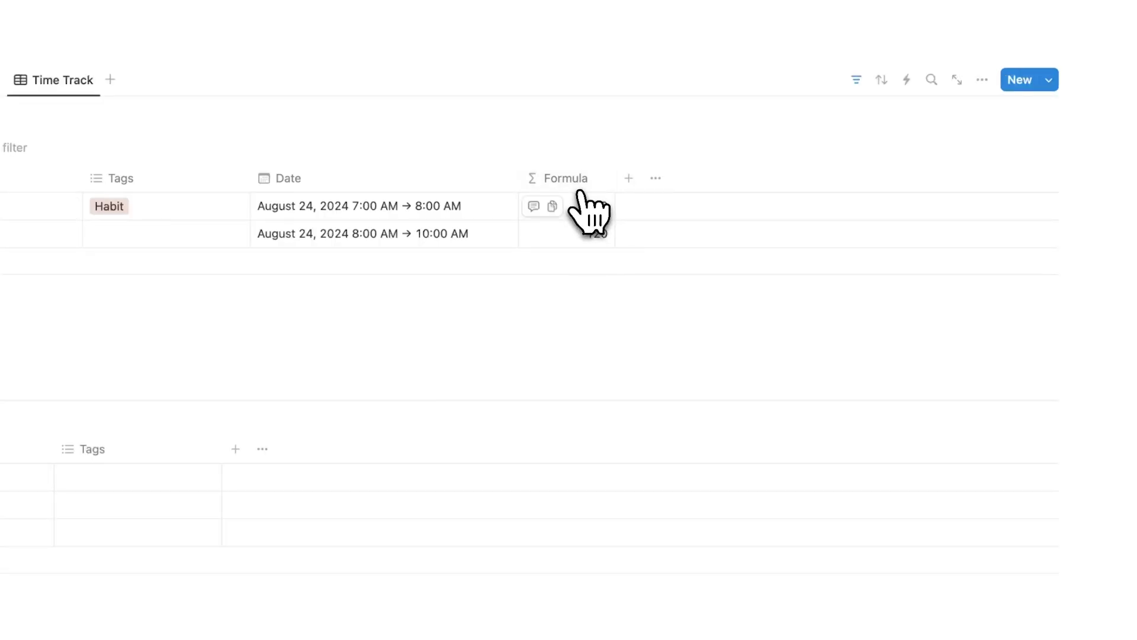
Set the Formula column's footer calculation to Sum, totalling 180 minutes
left_click(589, 288)
mouse_move(605, 388)
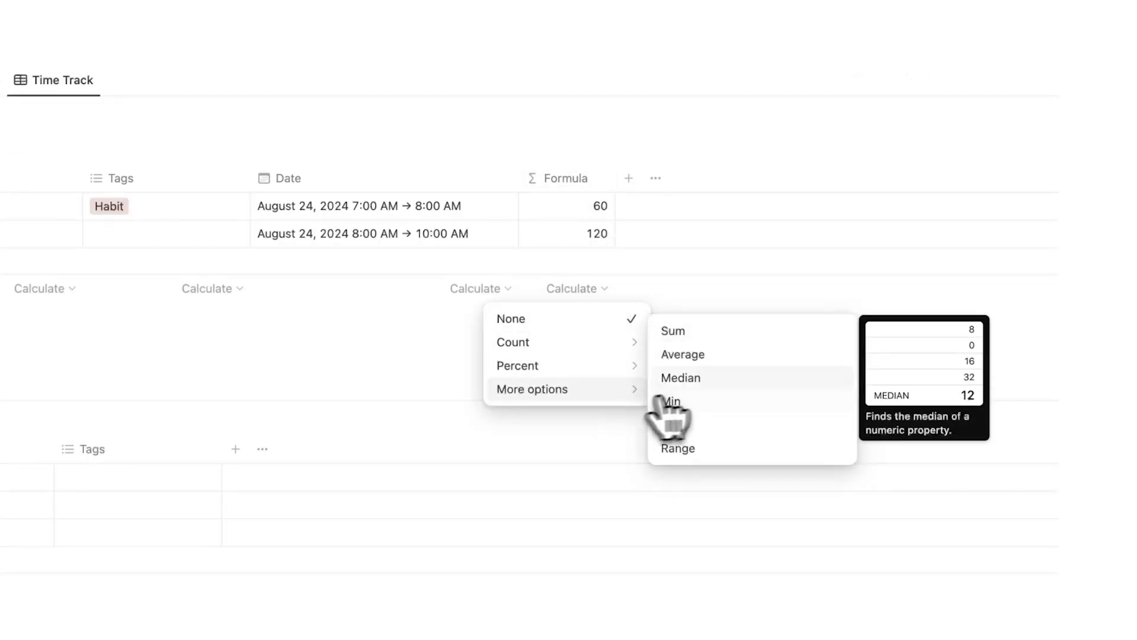
left_click(705, 332)
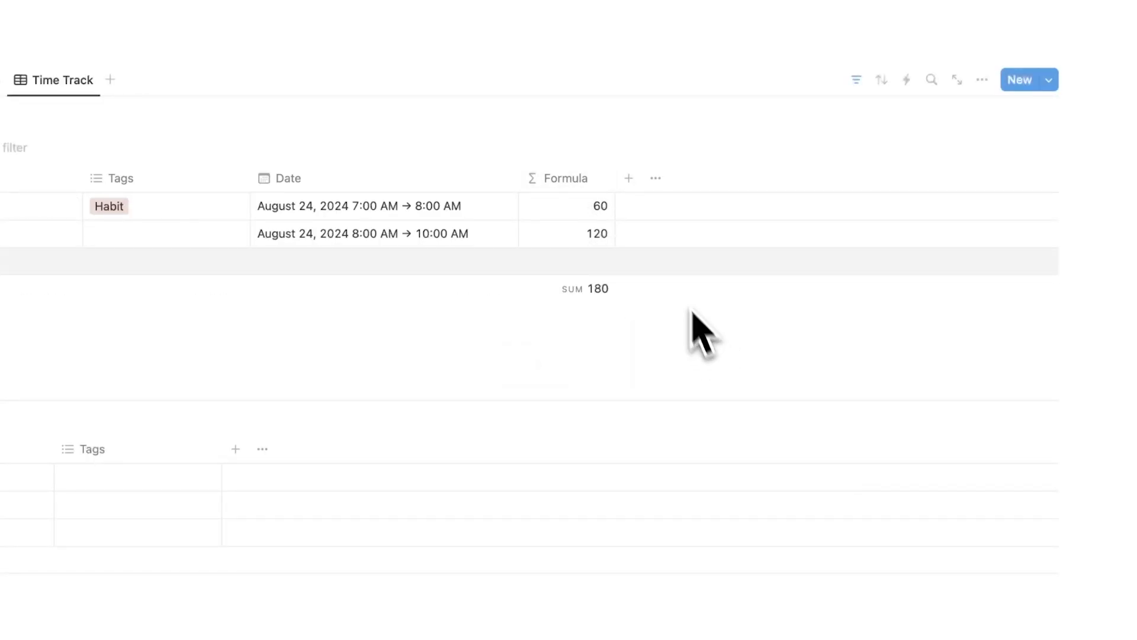
Add a Formula 1 column computing Formula / 60 (1 and 2) and sum its footer to 3
left_click(629, 179)
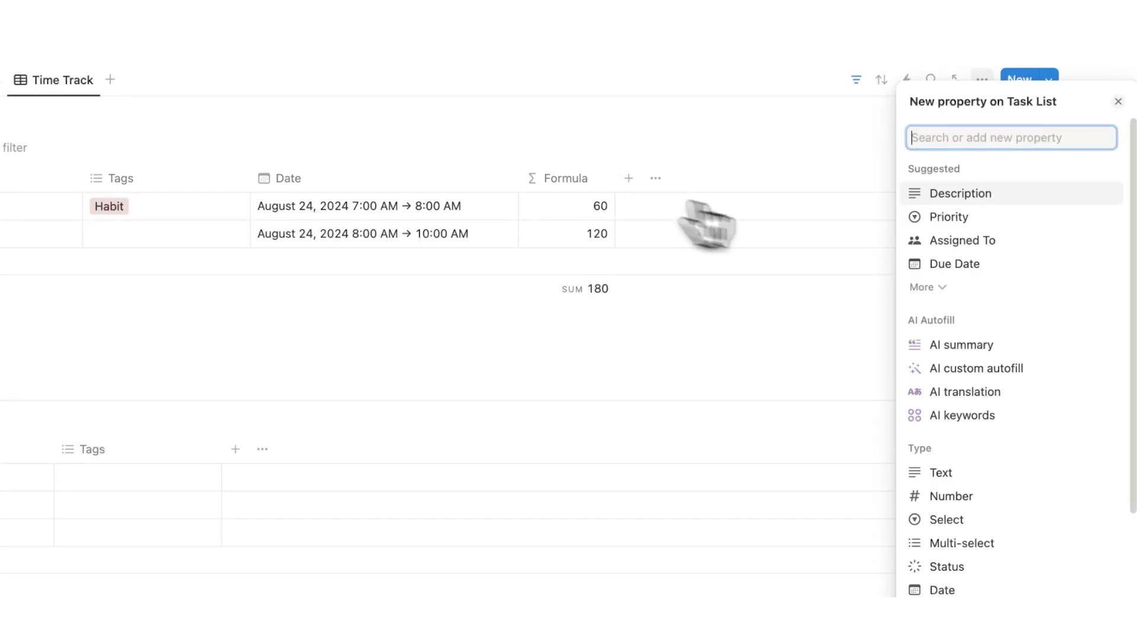
scroll(919, 275, "down", 5)
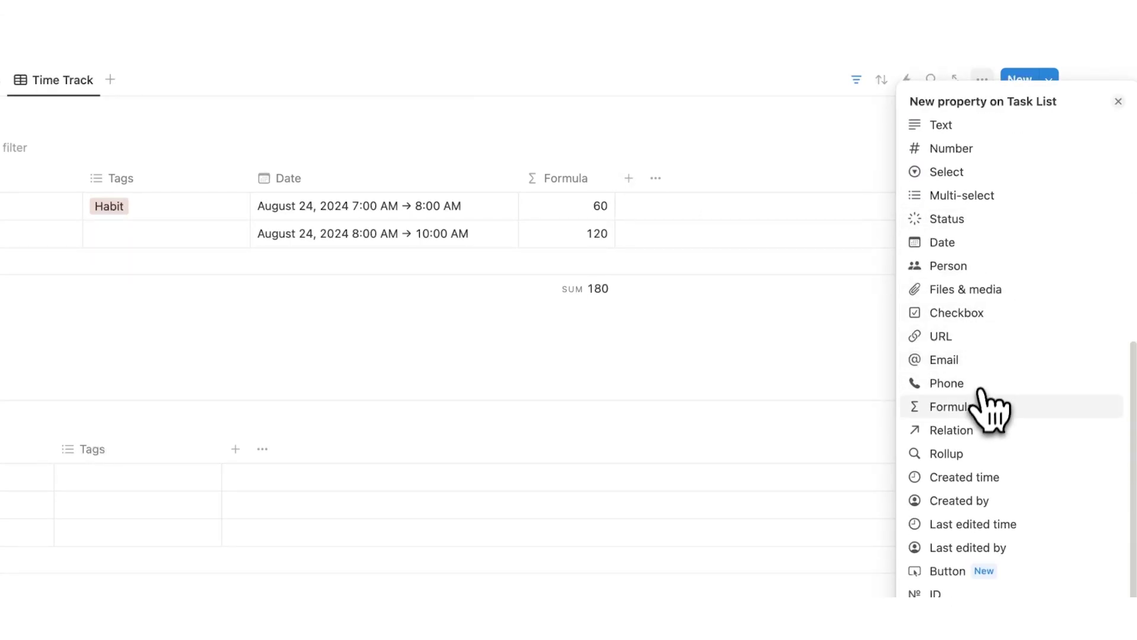
left_click(983, 406)
left_click(688, 232)
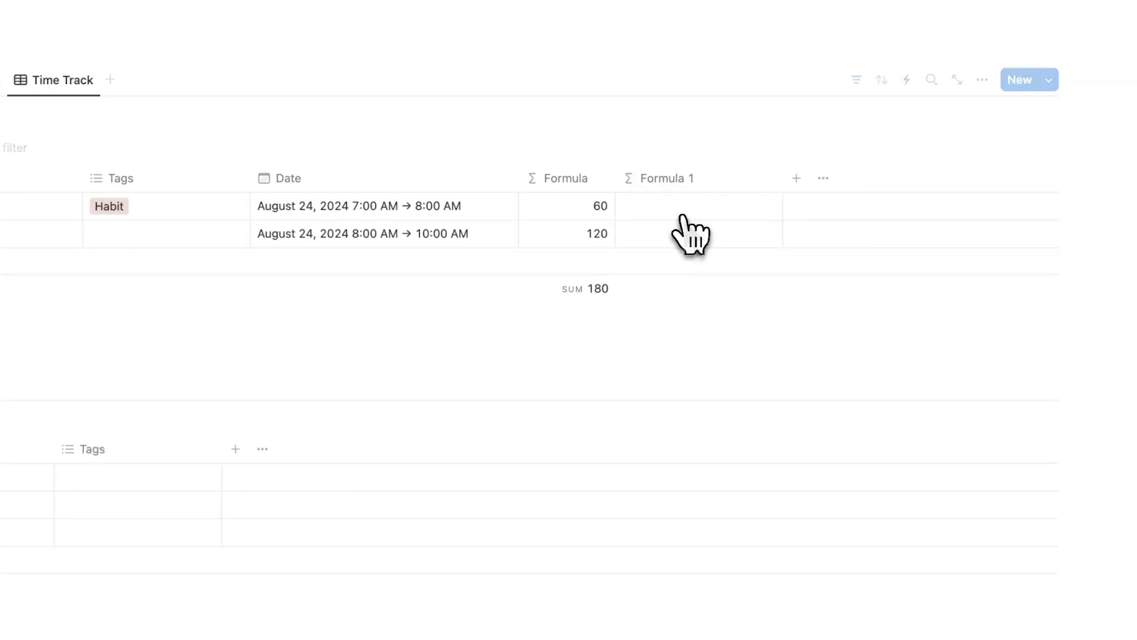
left_click(683, 228)
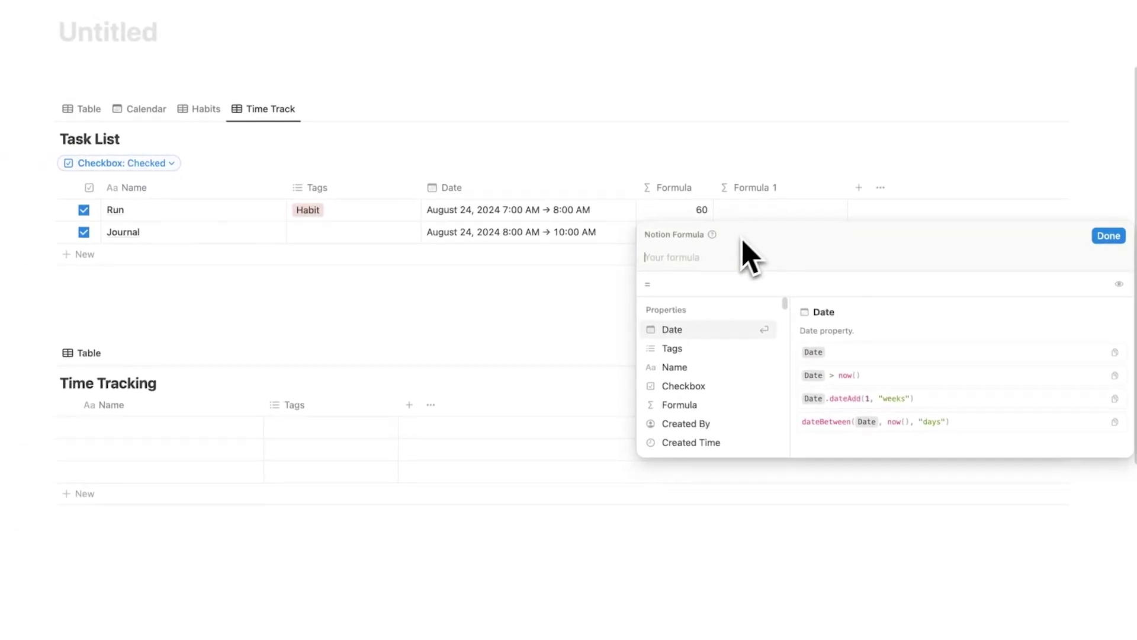
left_click(699, 405)
type("/ 60")
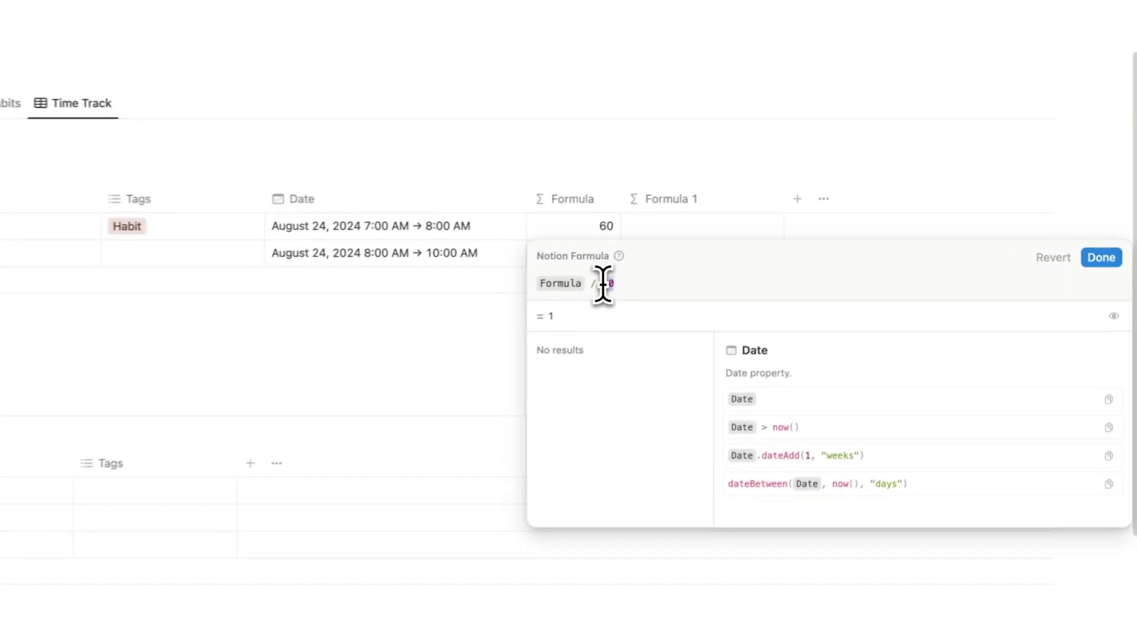
left_click(1100, 261)
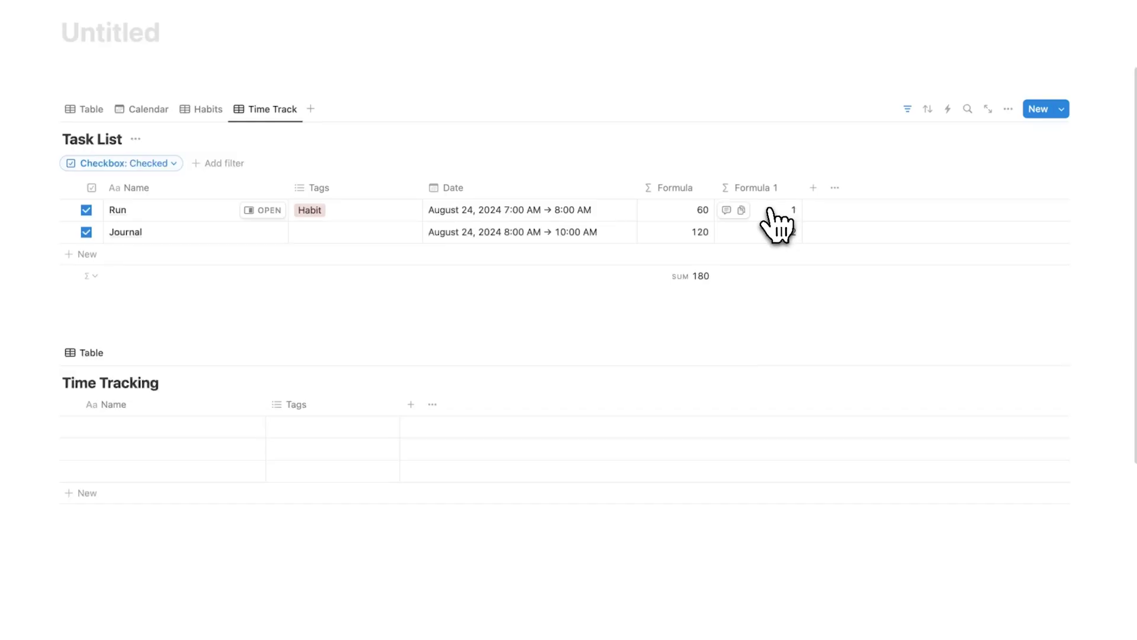
left_click(773, 276)
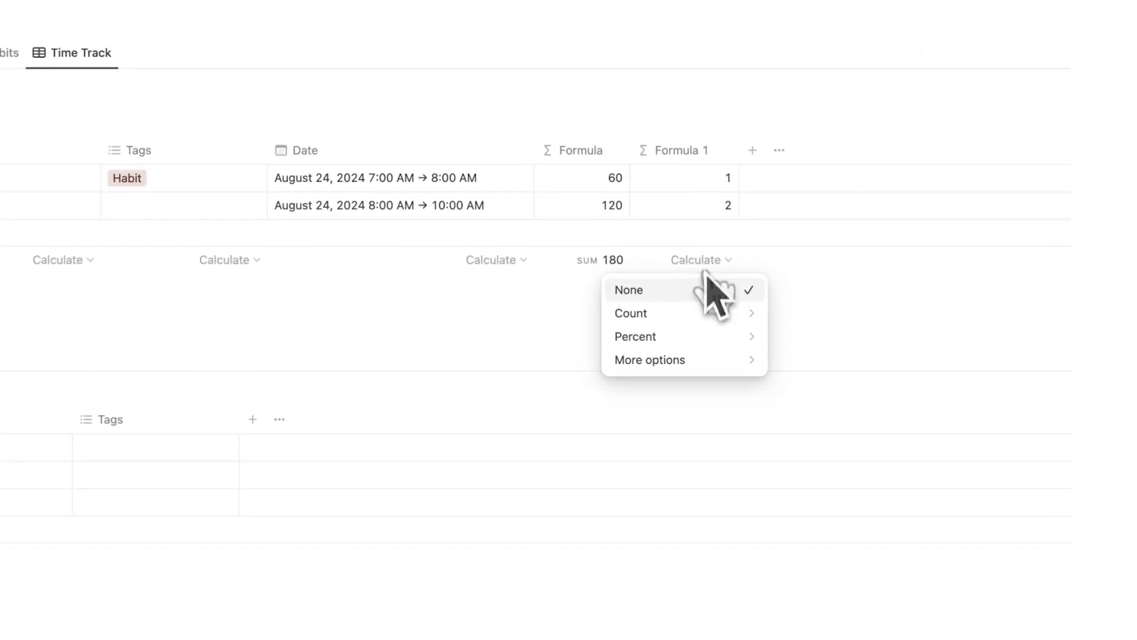
mouse_move(775, 358)
left_click(820, 303)
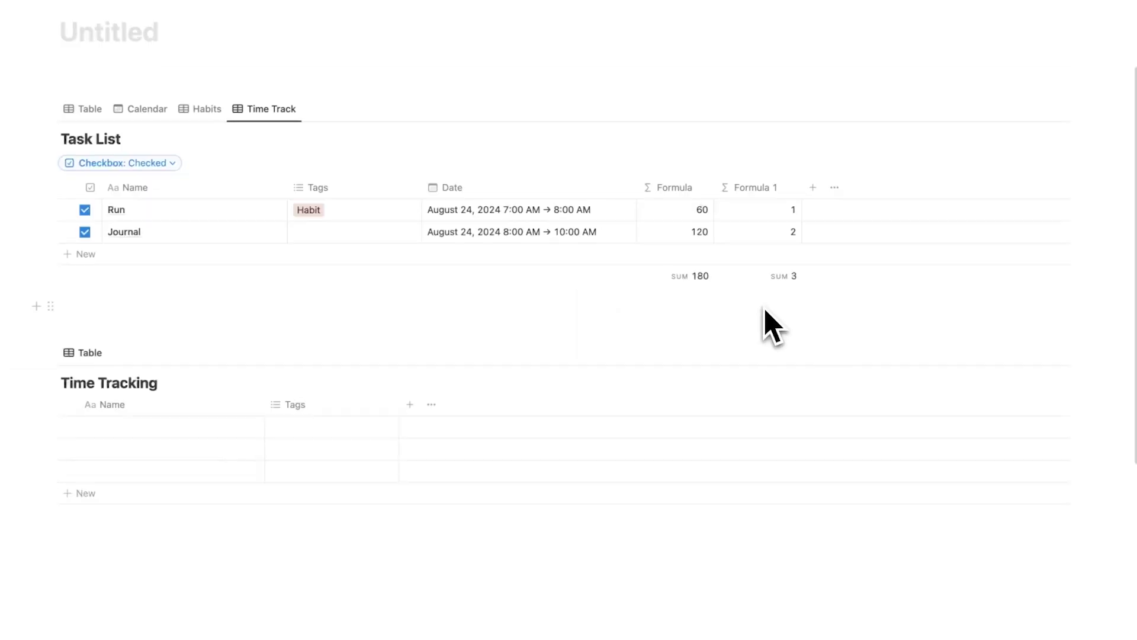
Name the formula columns Hours and Minutes and review the Hours formula
left_click(755, 188)
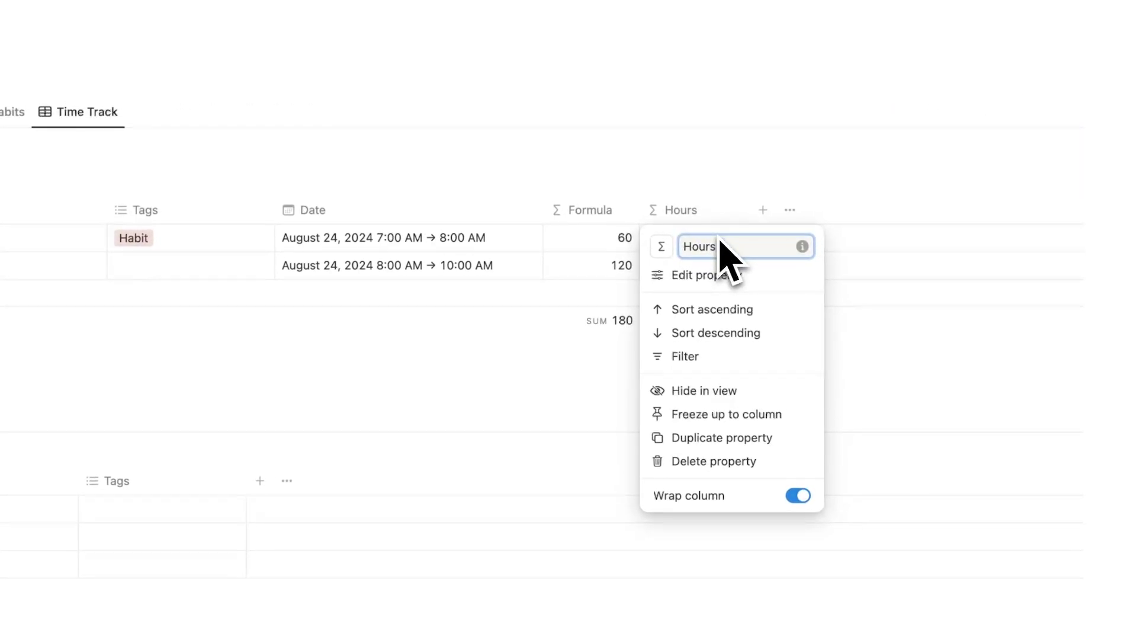
left_click(599, 179)
left_click(597, 208)
type("M")
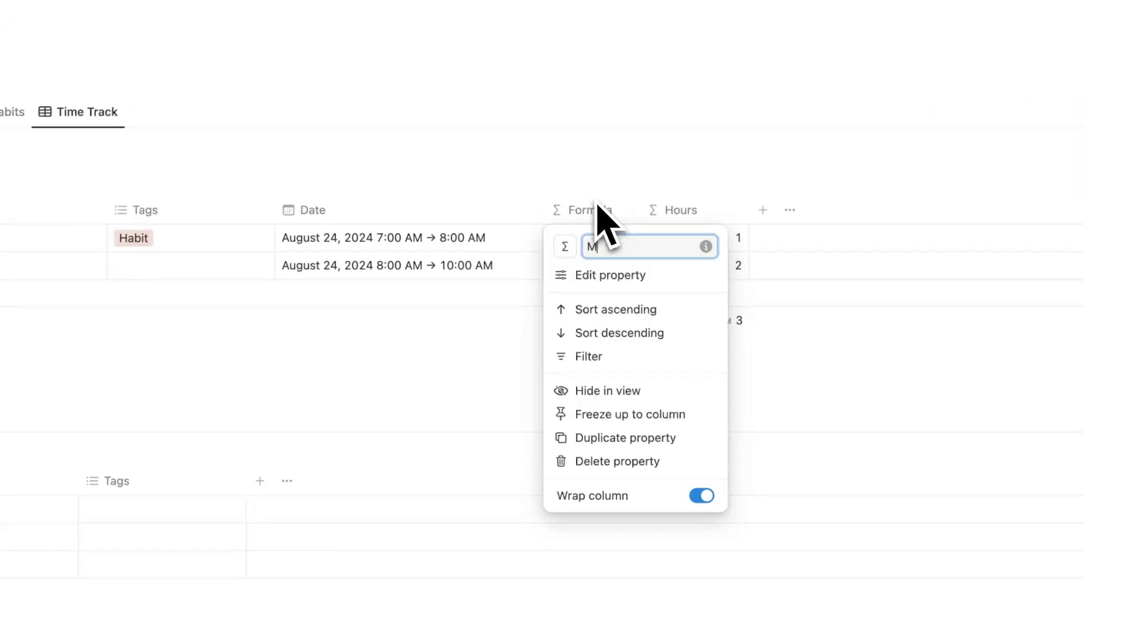
type("inutes")
key("Return")
left_click(701, 240)
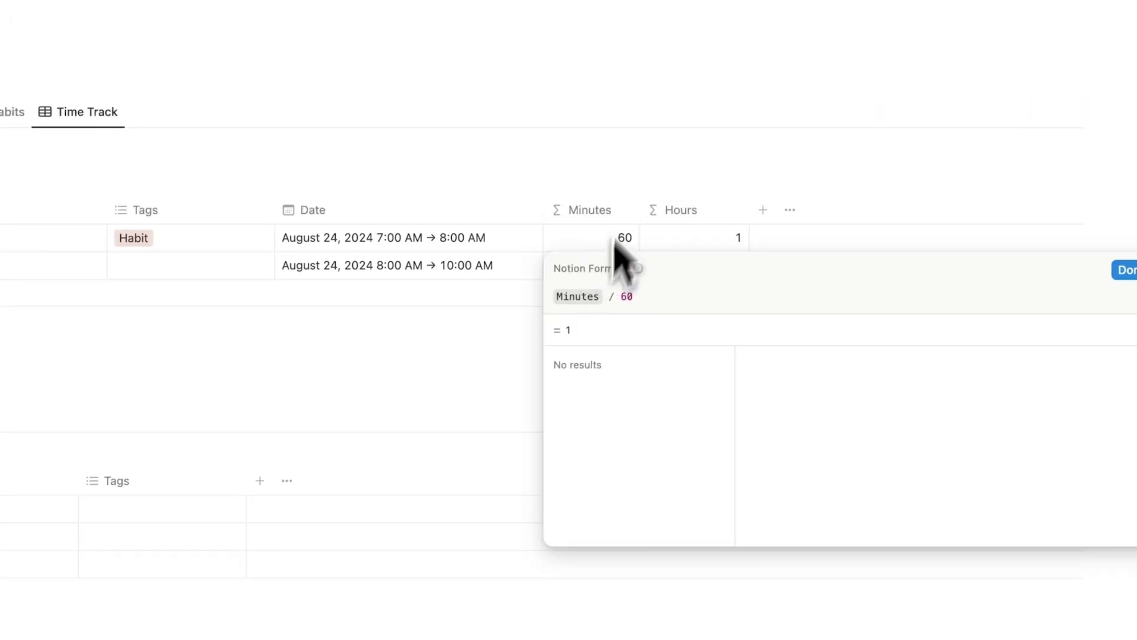
key("Escape")
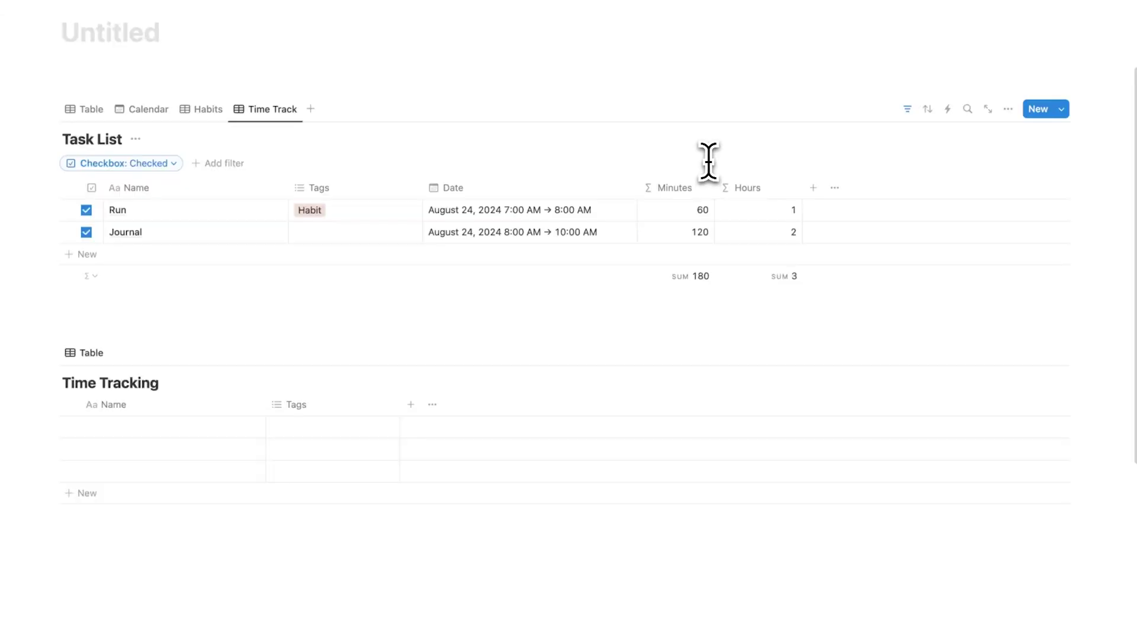
Leave the property list unchanged and switch the task list to its Calendar view
left_click(811, 187)
scroll(1001, 254, "down", 5)
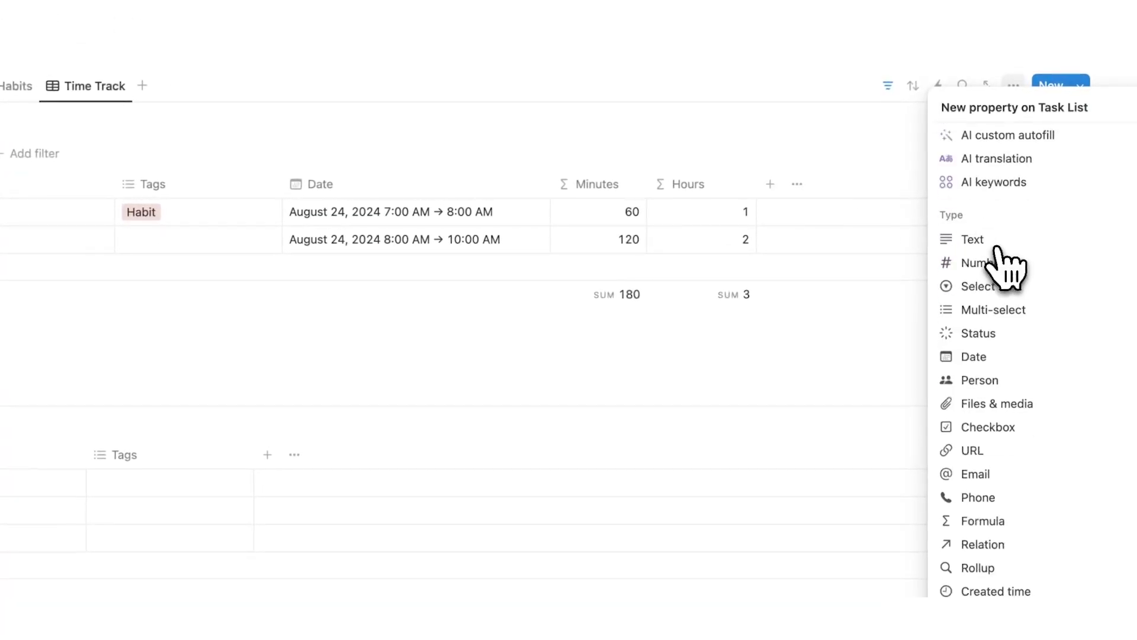
left_click(320, 334)
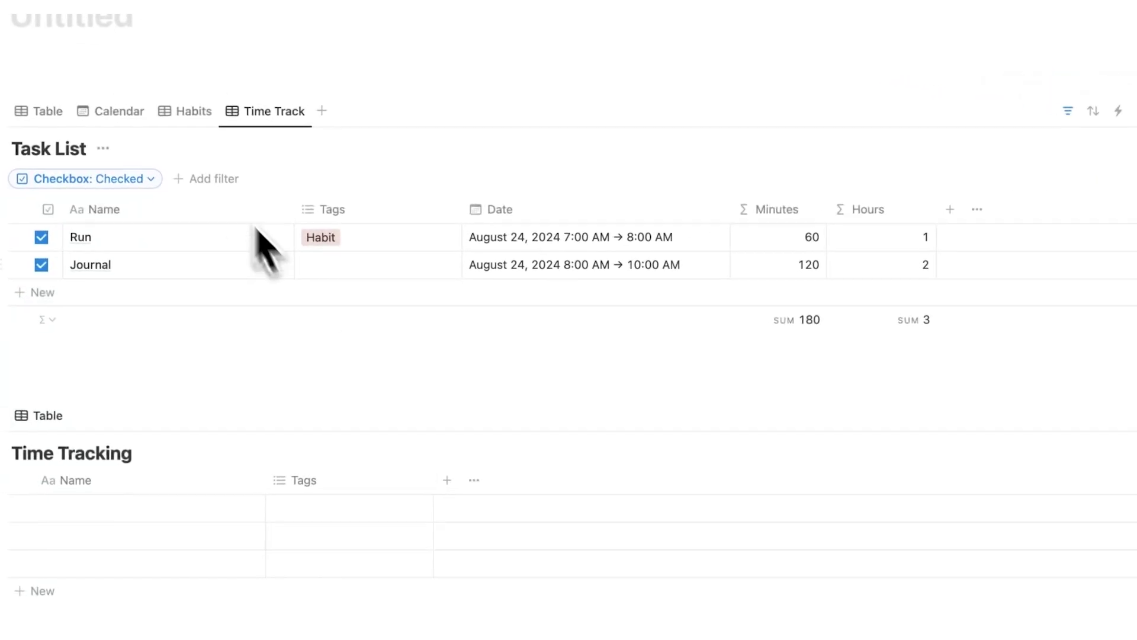
left_click(152, 117)
scroll(541, 223, "down", 5)
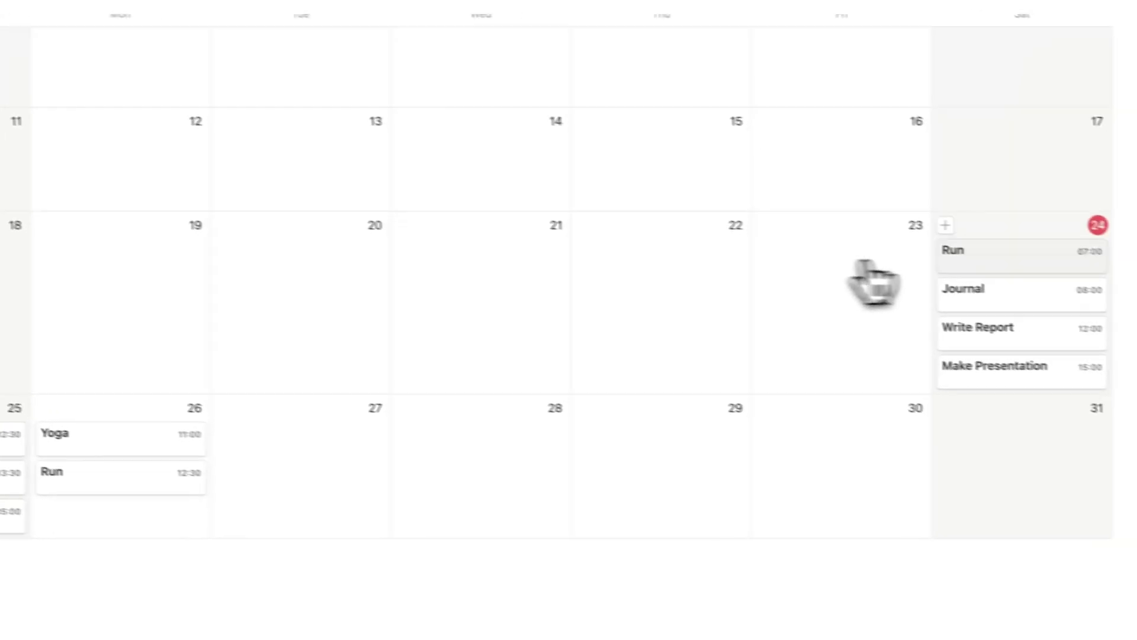
scroll(841, 350, "down", 2)
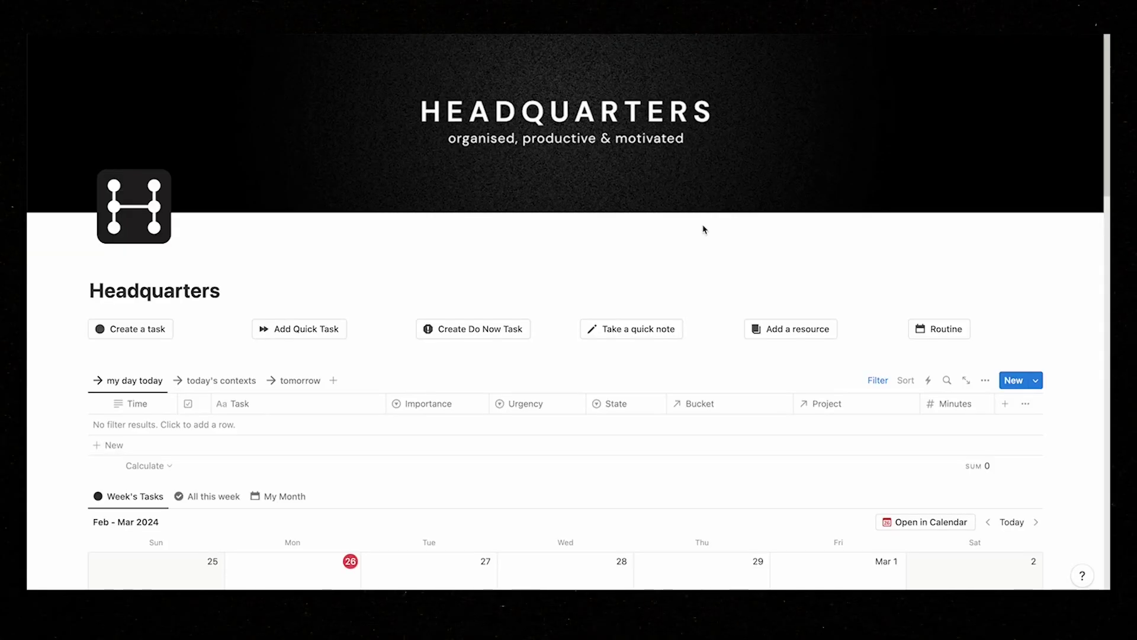
Set Upload New Blog's Importance to Moved the needle, then open Survey via the Write Customer Survey card
scroll(703, 229, "down", 15)
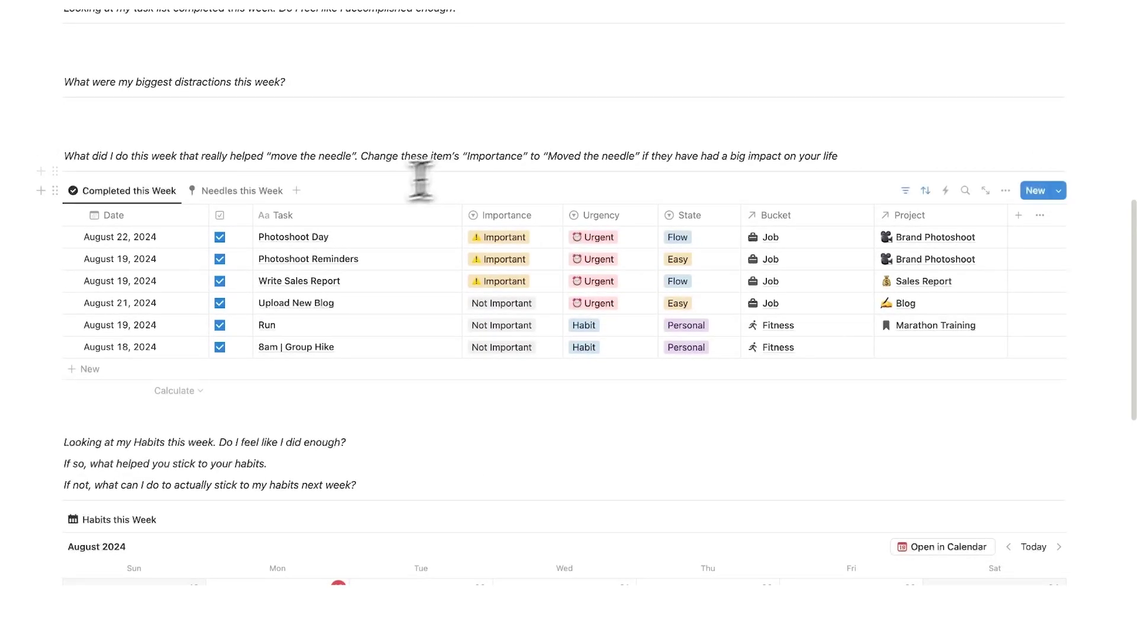
left_click(502, 303)
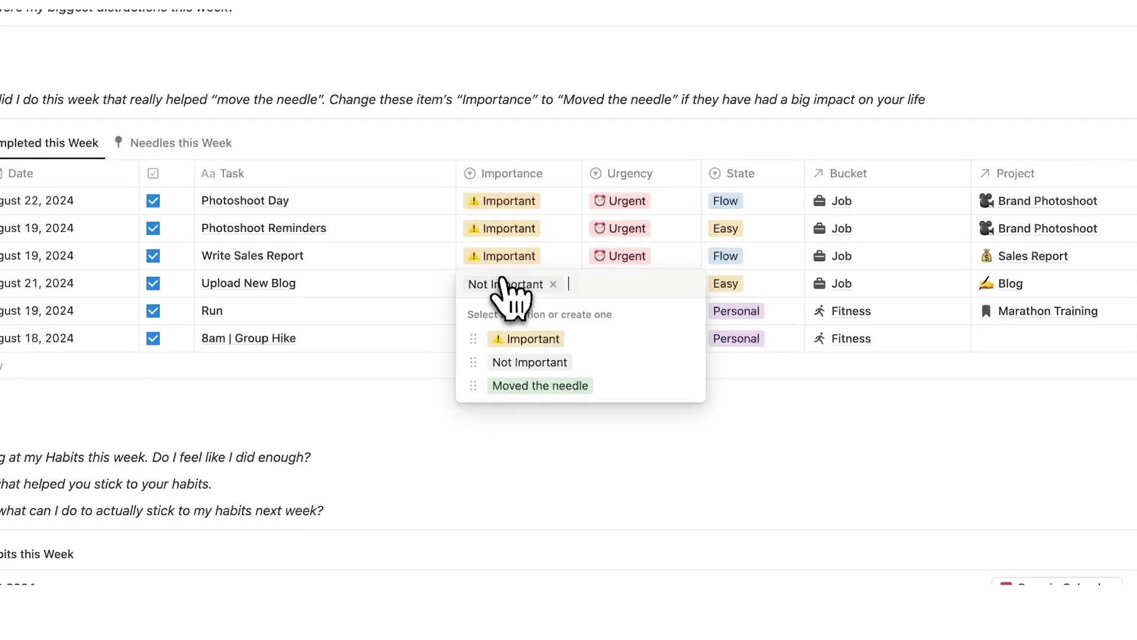
left_click(569, 386)
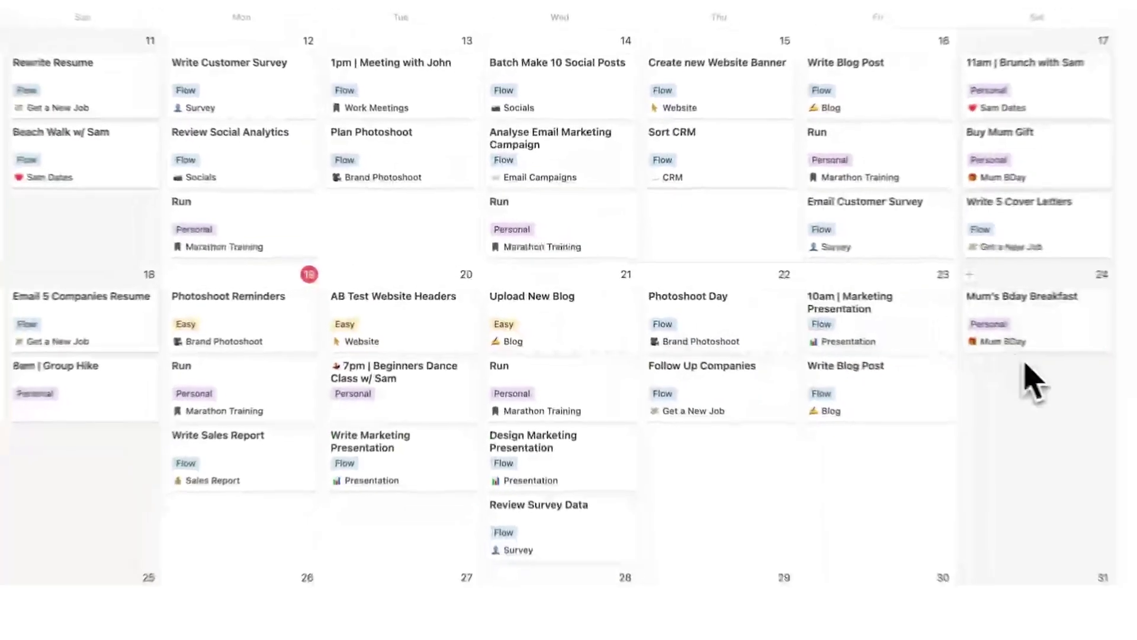
left_click(237, 110)
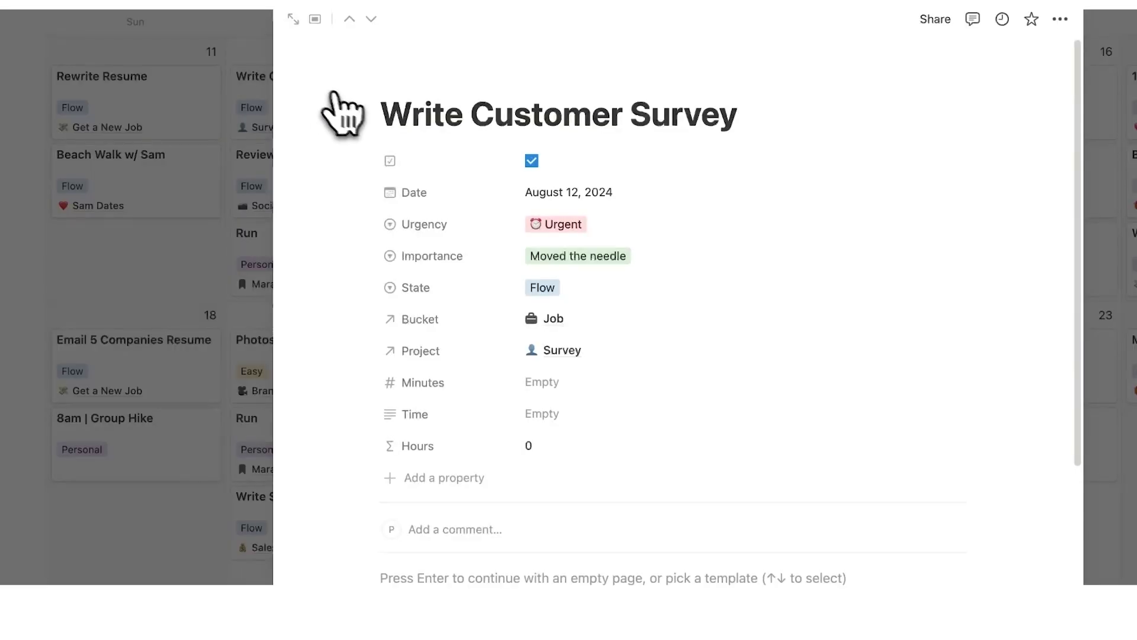
left_click(563, 350)
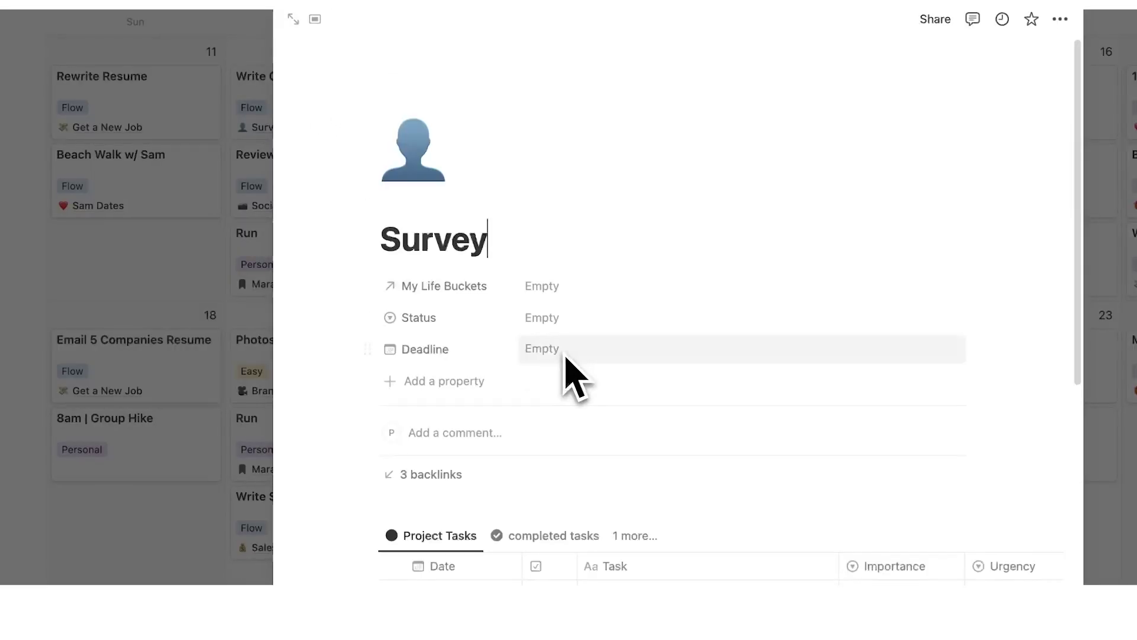